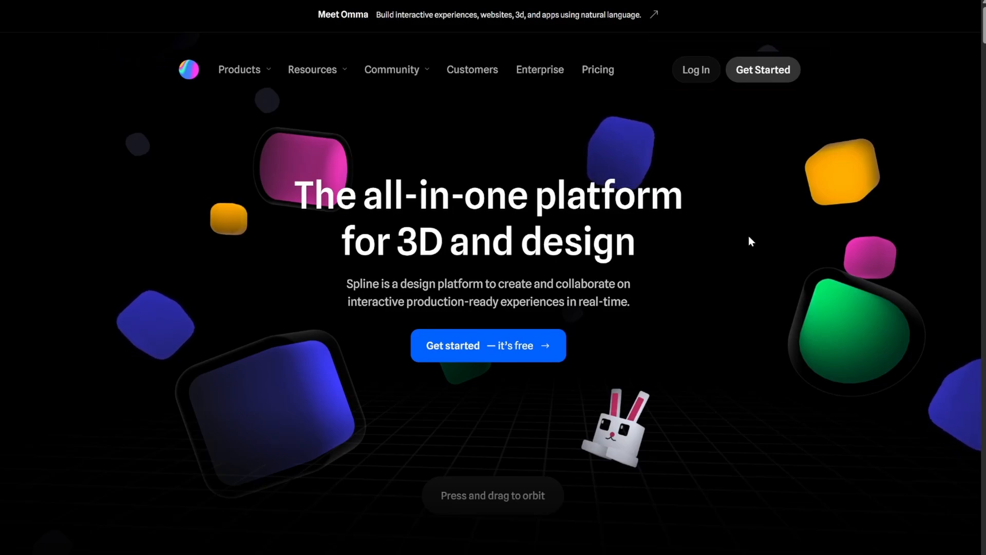
Step: Enter the workspace from the website's landing page and create a new 3D design file
{"action": "left_click", "coordinate": [758, 78]}
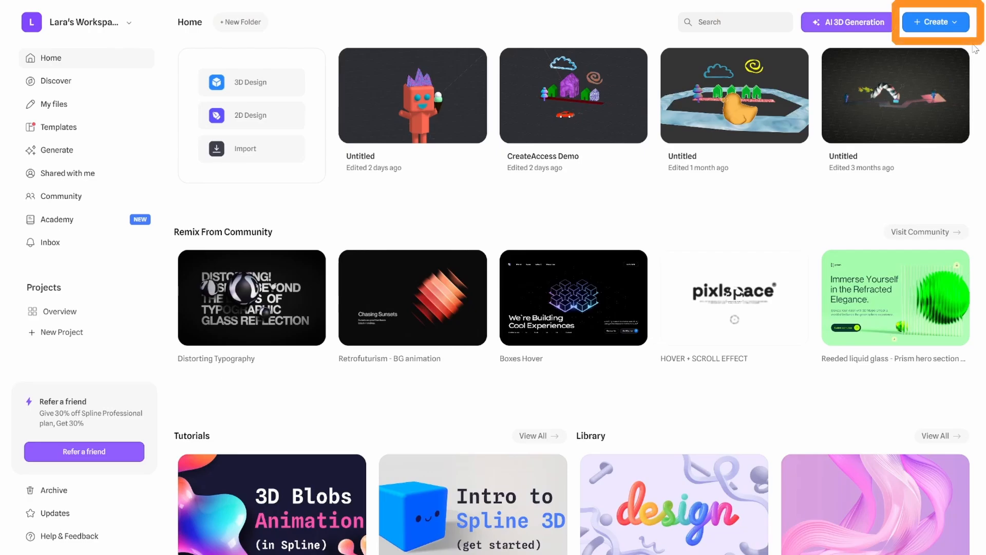
{"action": "left_click", "coordinate": [935, 22]}
{"action": "left_click", "coordinate": [885, 60]}
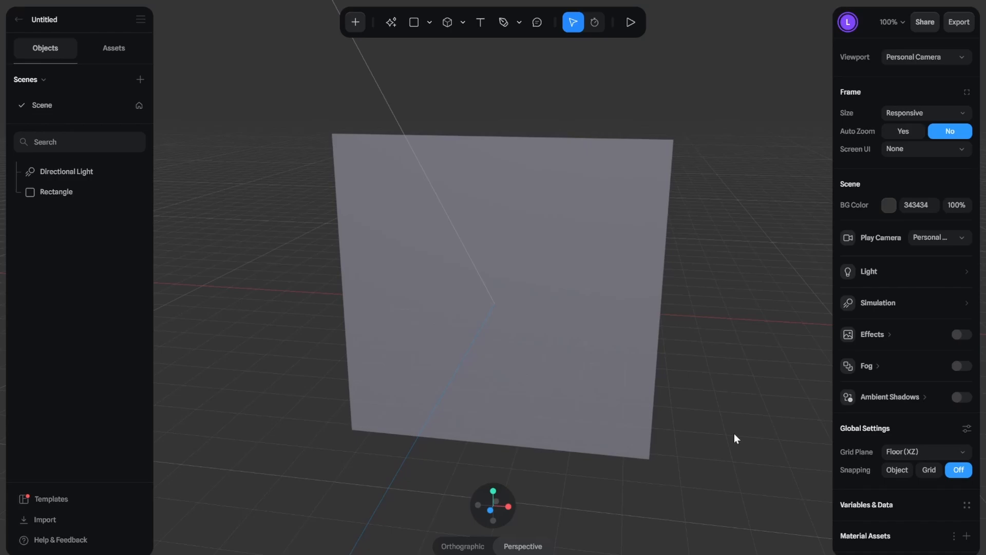
Step: Delete the default rectangle from the new scene
{"action": "scroll", "coordinate": [734, 434], "scroll_direction": "up", "scroll_amount": 5}
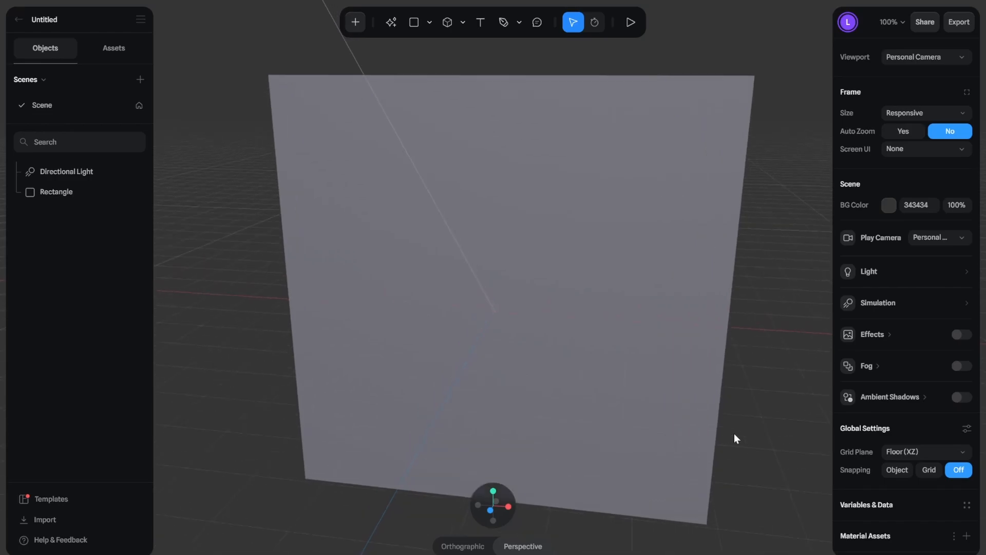
{"action": "scroll", "coordinate": [735, 433], "scroll_direction": "down", "scroll_amount": 5}
{"action": "scroll", "coordinate": [733, 438], "scroll_direction": "up", "scroll_amount": 2}
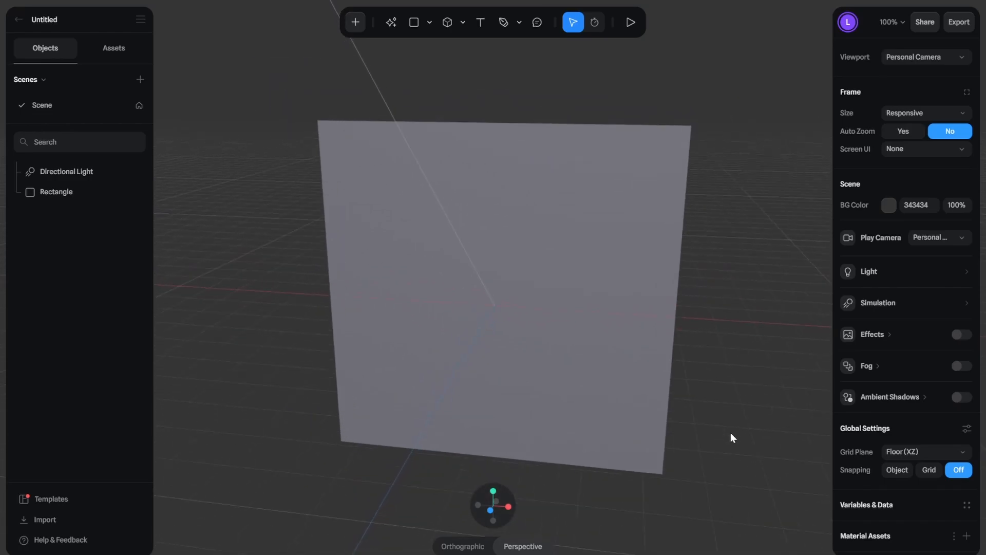
{"action": "left_click_drag", "start_coordinate": [731, 435], "coordinate": [711, 448]}
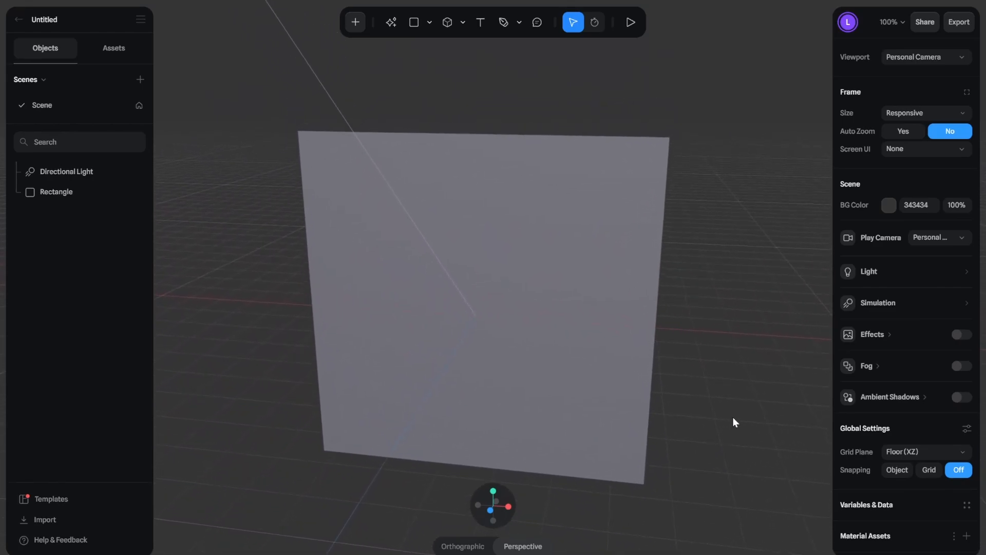
{"action": "mouse_move", "coordinate": [734, 417]}
{"action": "left_mouse_down"}
{"action": "mouse_move", "coordinate": [680, 434]}
{"action": "mouse_move", "coordinate": [661, 425]}
{"action": "mouse_move", "coordinate": [673, 403]}
{"action": "mouse_move", "coordinate": [701, 397]}
{"action": "mouse_move", "coordinate": [741, 408]}
{"action": "mouse_move", "coordinate": [742, 425]}
{"action": "left_mouse_up"}
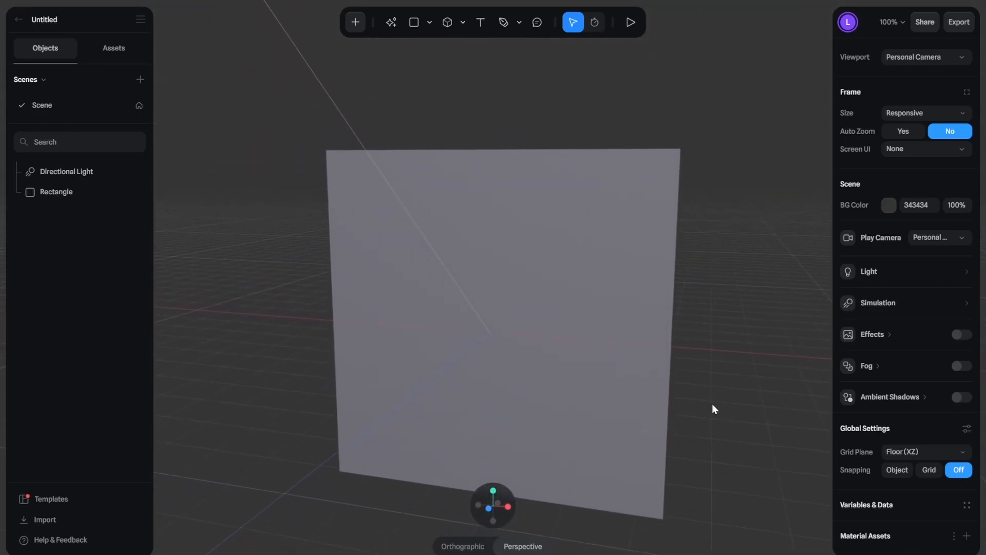
{"action": "left_click", "coordinate": [648, 400]}
{"action": "left_click", "coordinate": [644, 400]}
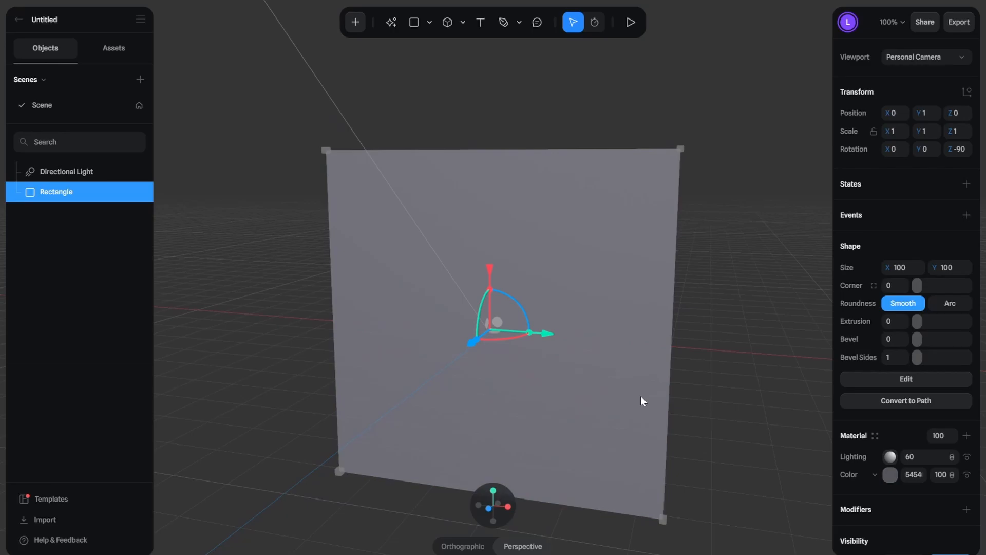
{"action": "key", "text": "Delete"}
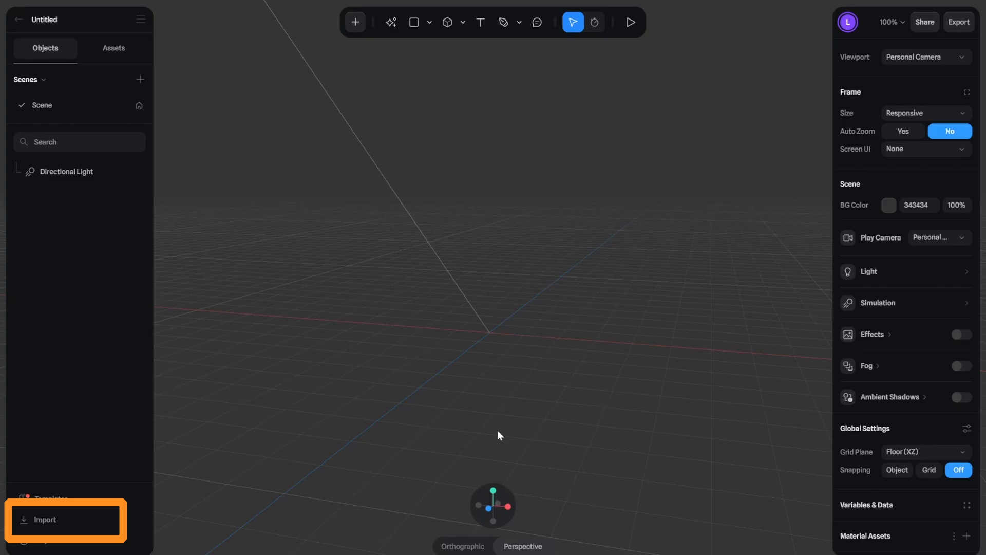
Step: Import the 3D model files tinker and obj.mtl together from the CreateAccessDemo folder
{"action": "left_click", "coordinate": [91, 522]}
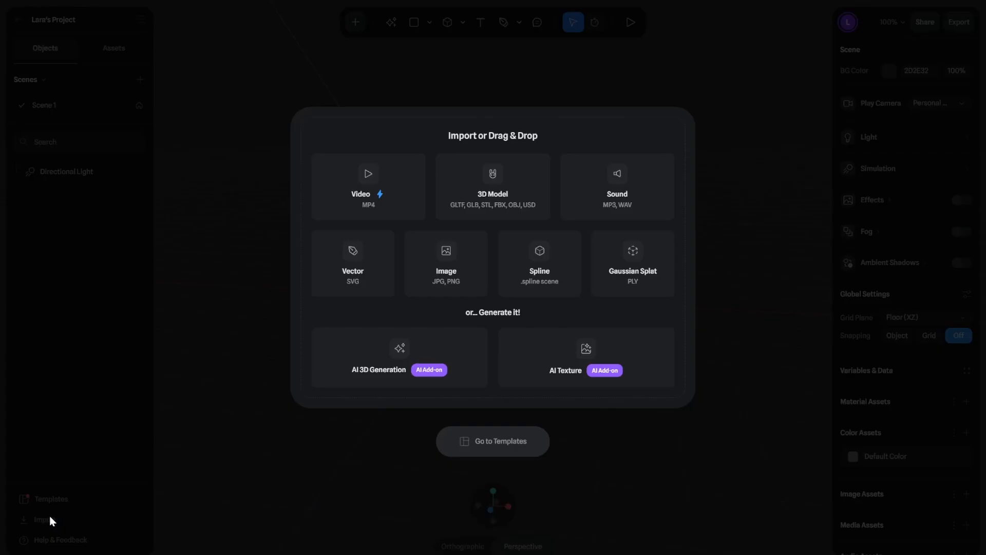
{"action": "left_click", "coordinate": [543, 202]}
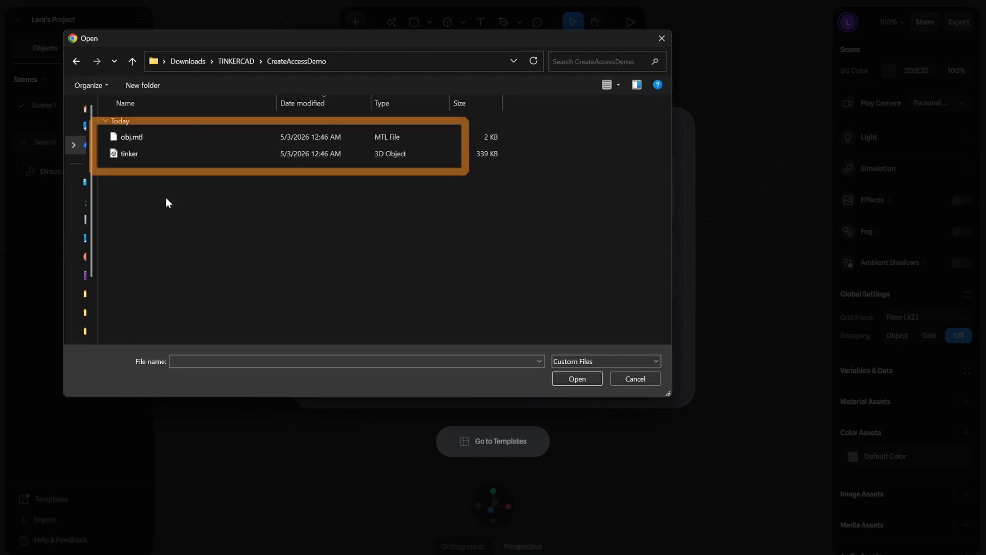
{"action": "left_click", "coordinate": [199, 134]}
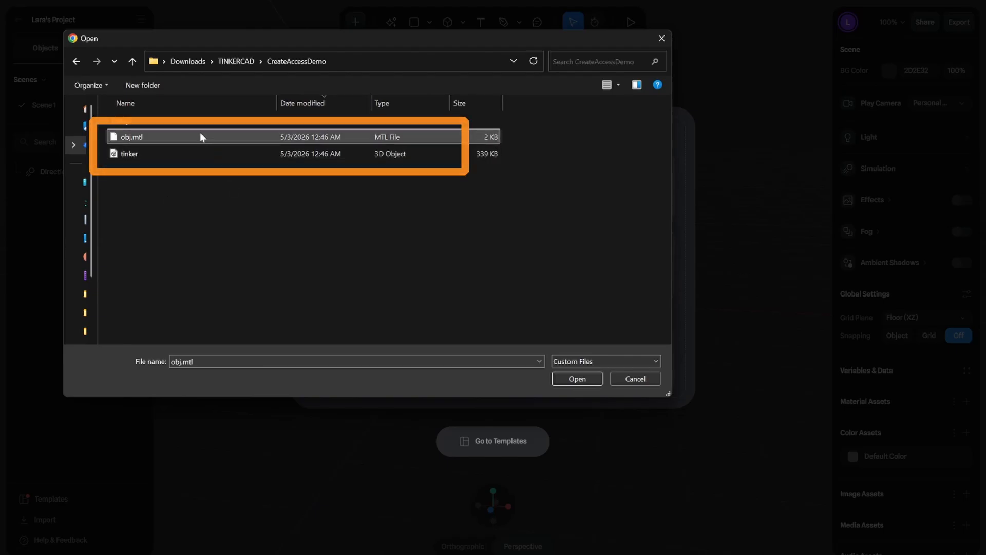
{"action": "left_click", "coordinate": [202, 154], "text": "shift"}
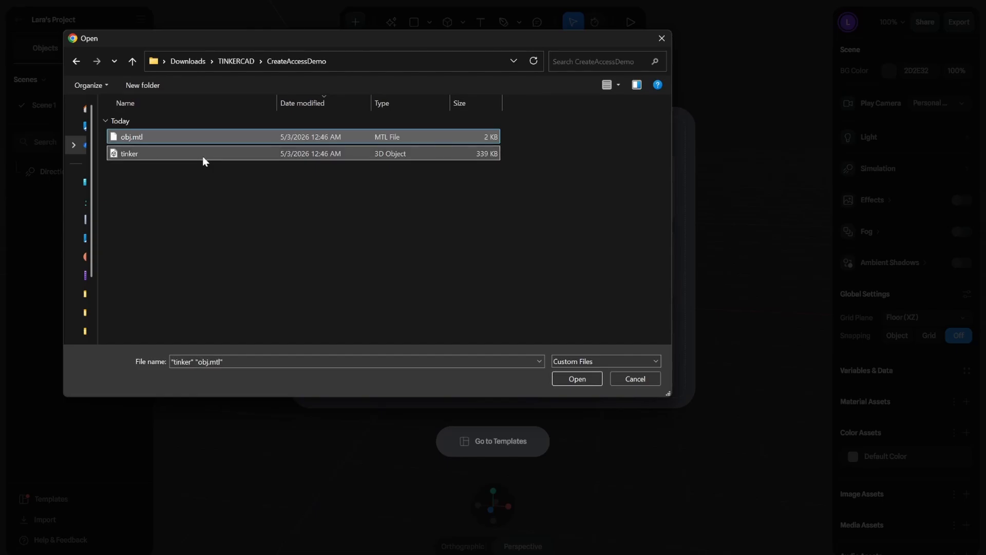
{"action": "left_click", "coordinate": [579, 379]}
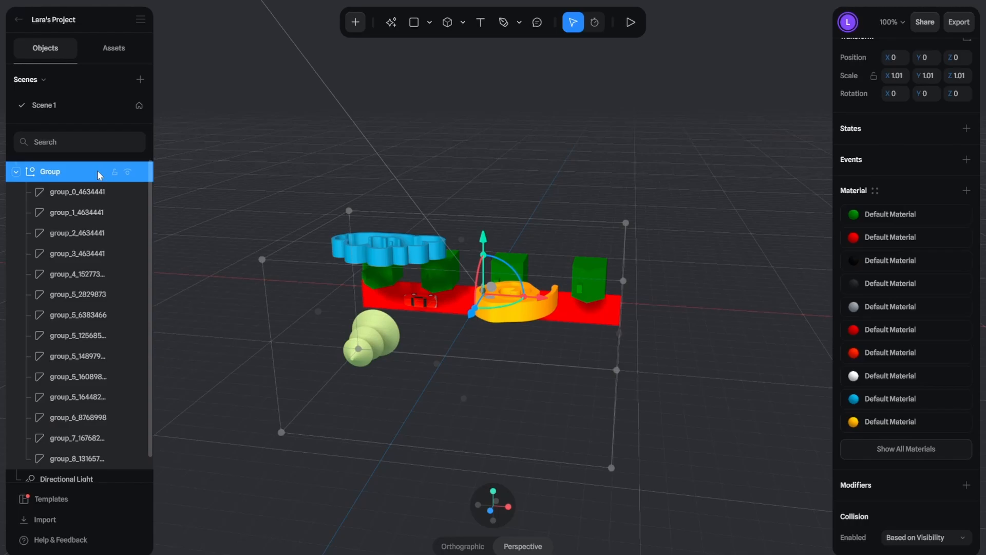
Step: Select individual parts of the imported group one after another to identify which object in the scene each one is
{"action": "left_click", "coordinate": [96, 212]}
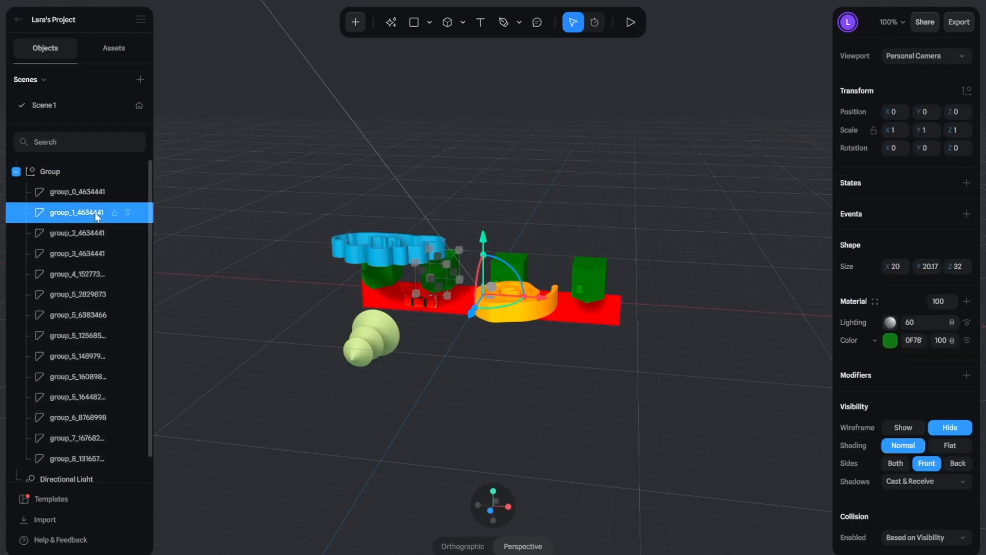
{"action": "left_click", "coordinate": [95, 234]}
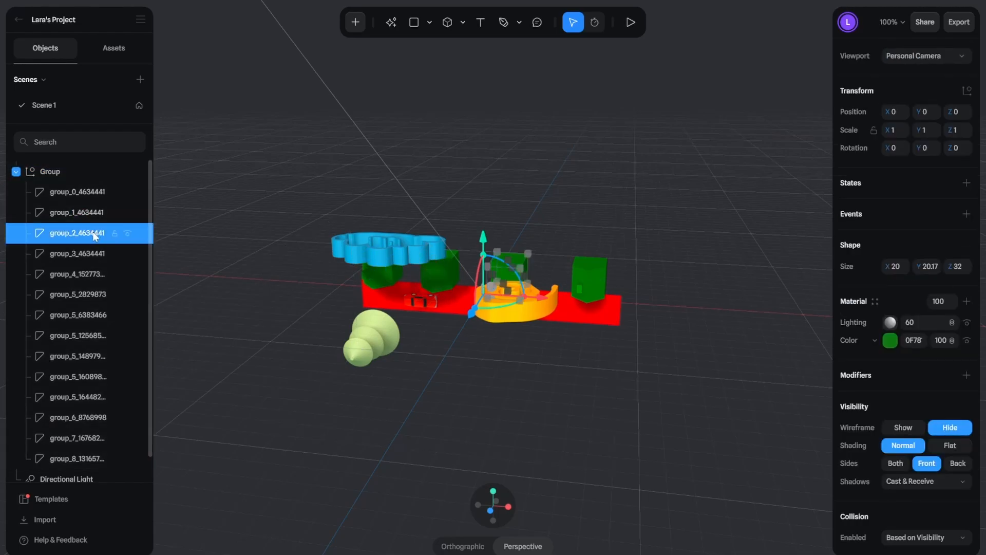
{"action": "left_click", "coordinate": [88, 296]}
{"action": "left_click", "coordinate": [86, 356]}
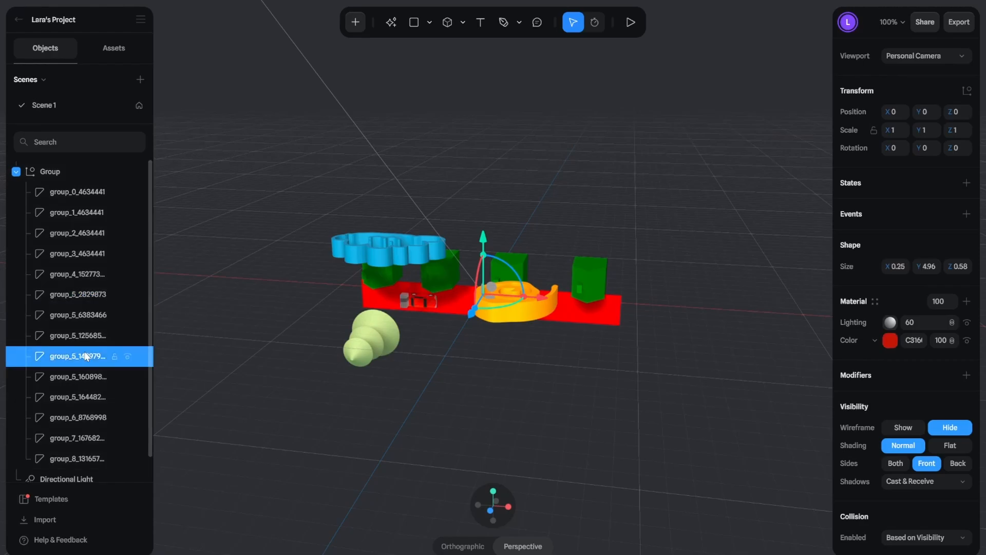
{"action": "left_click", "coordinate": [83, 417]}
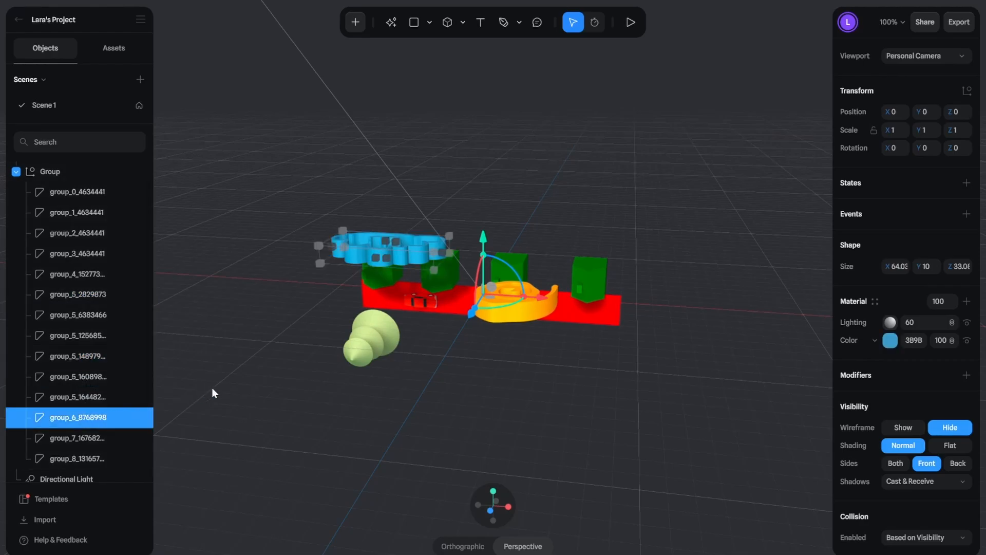
{"action": "left_click", "coordinate": [510, 269]}
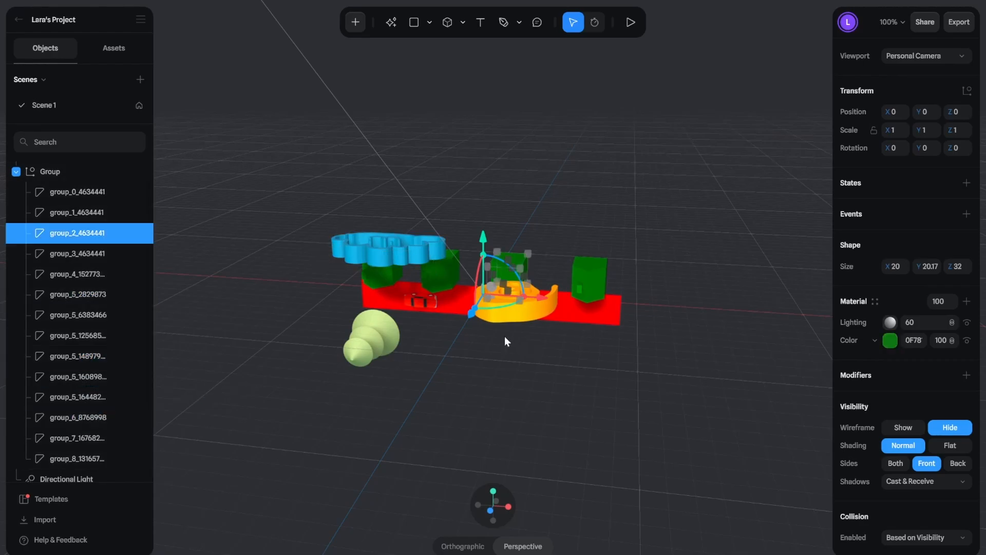
Step: Move the whole imported group to X -4.06, Z -11.16 and tilt it to about -58.6 degrees around X
{"action": "left_click", "coordinate": [57, 172]}
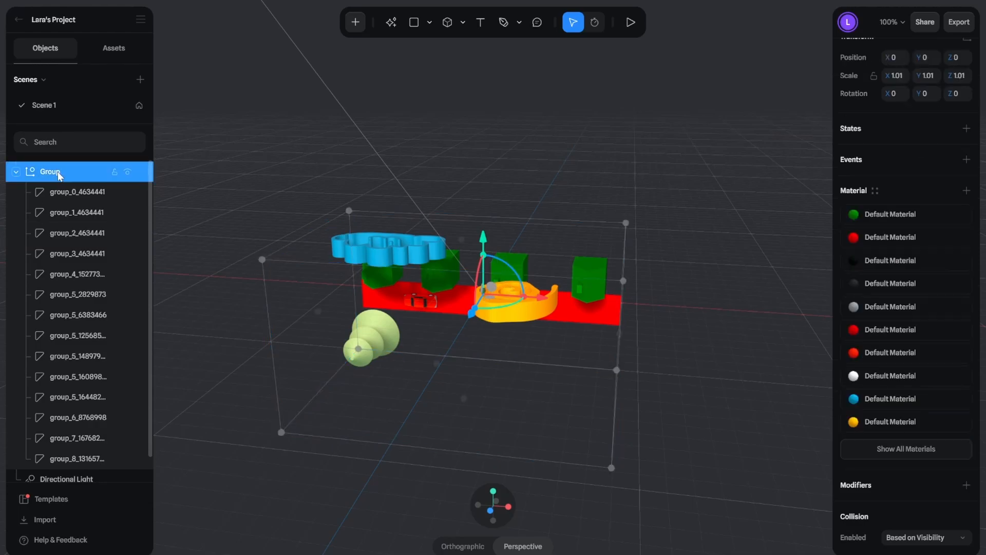
{"action": "mouse_move", "coordinate": [549, 300]}
{"action": "left_mouse_down"}
{"action": "mouse_move", "coordinate": [674, 300]}
{"action": "mouse_move", "coordinate": [533, 296]}
{"action": "left_mouse_up"}
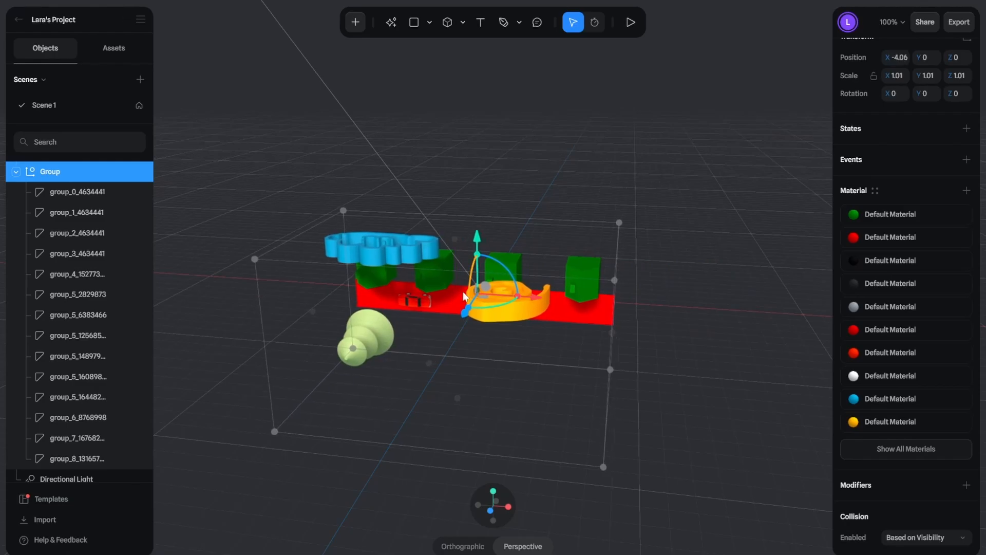
{"action": "left_click_drag", "start_coordinate": [464, 296], "coordinate": [498, 197]}
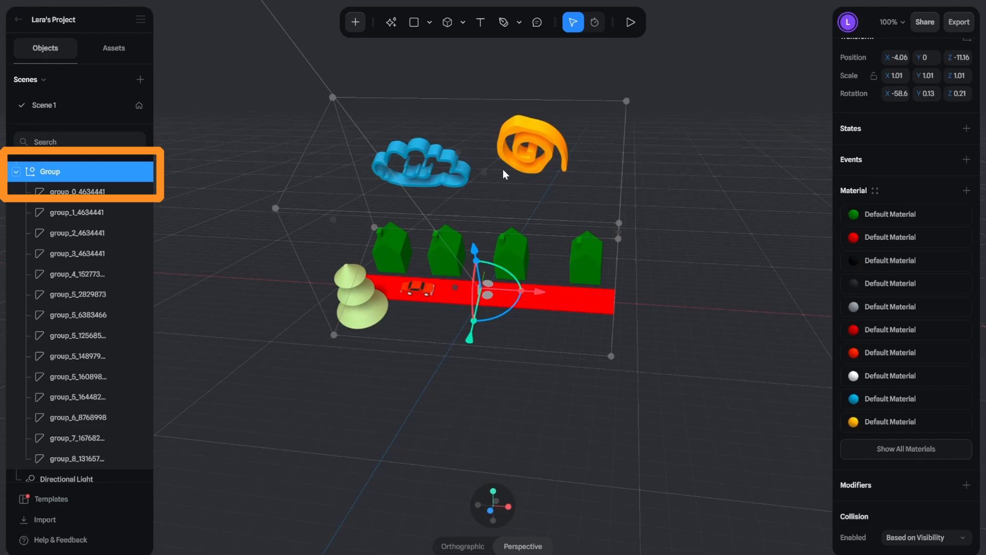
Step: Set the imported group's X rotation to -90 degrees
{"action": "scroll", "coordinate": [899, 185], "scroll_direction": "up", "scroll_amount": 1}
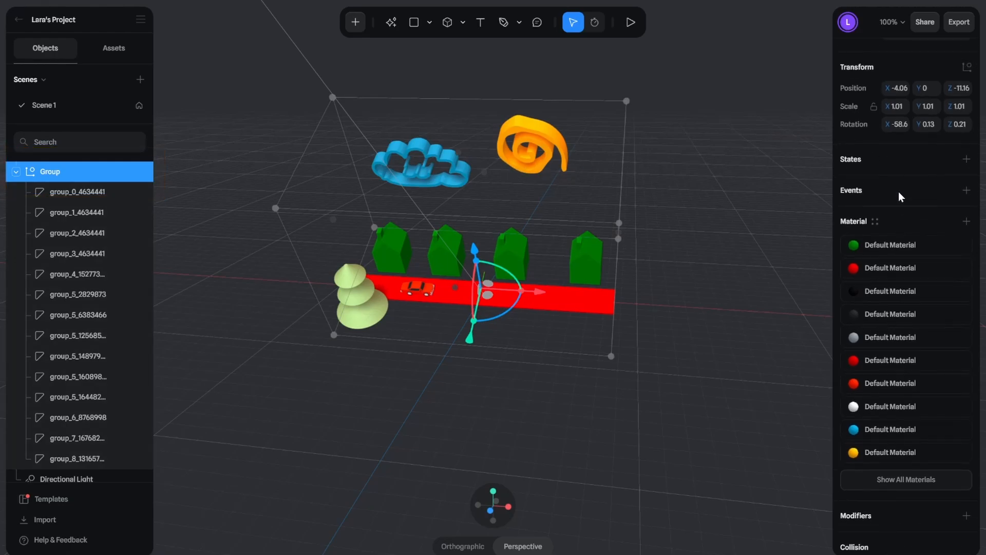
{"action": "scroll", "coordinate": [899, 195], "scroll_direction": "up", "scroll_amount": 1}
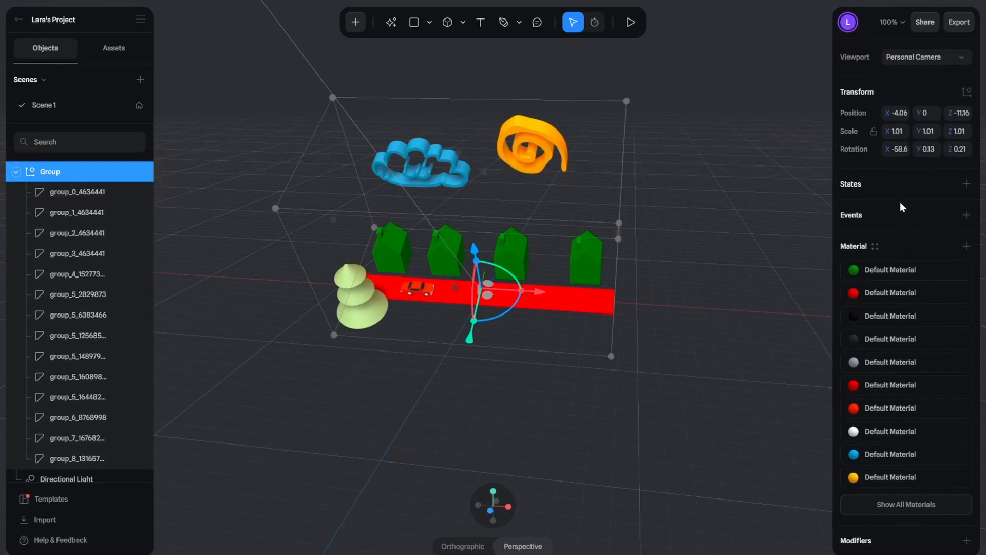
{"action": "left_click", "coordinate": [902, 155]}
{"action": "type", "text": "-"}
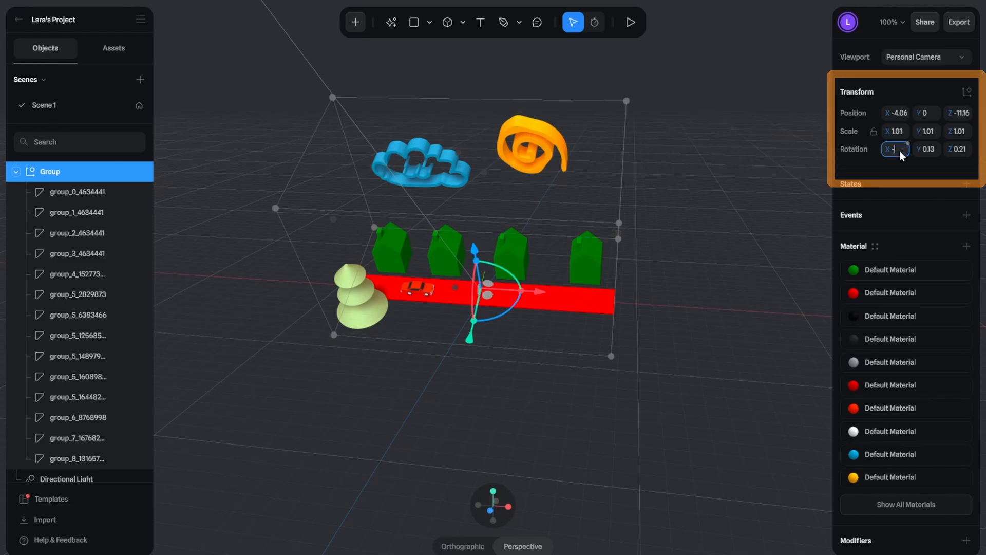
{"action": "type", "text": "90"}
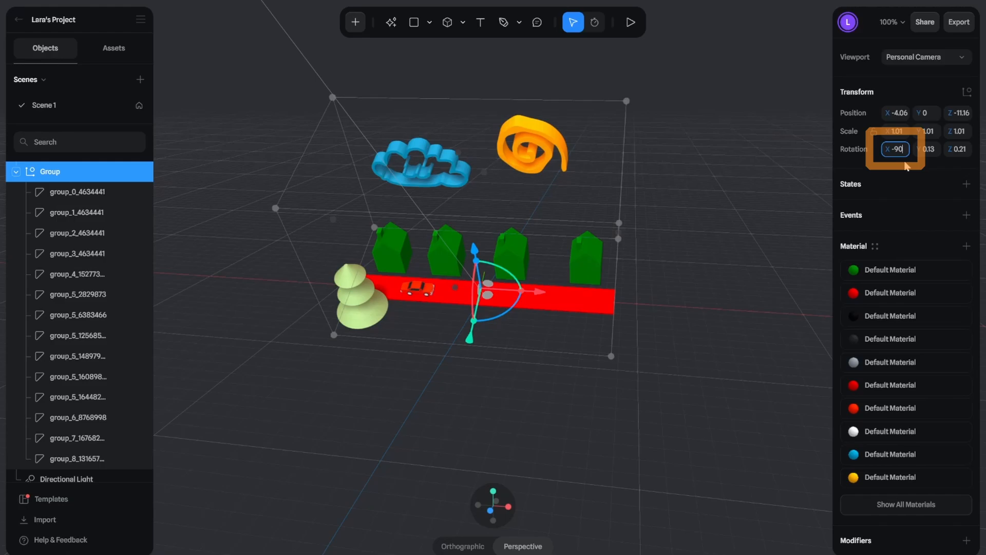
{"action": "key", "text": "Return"}
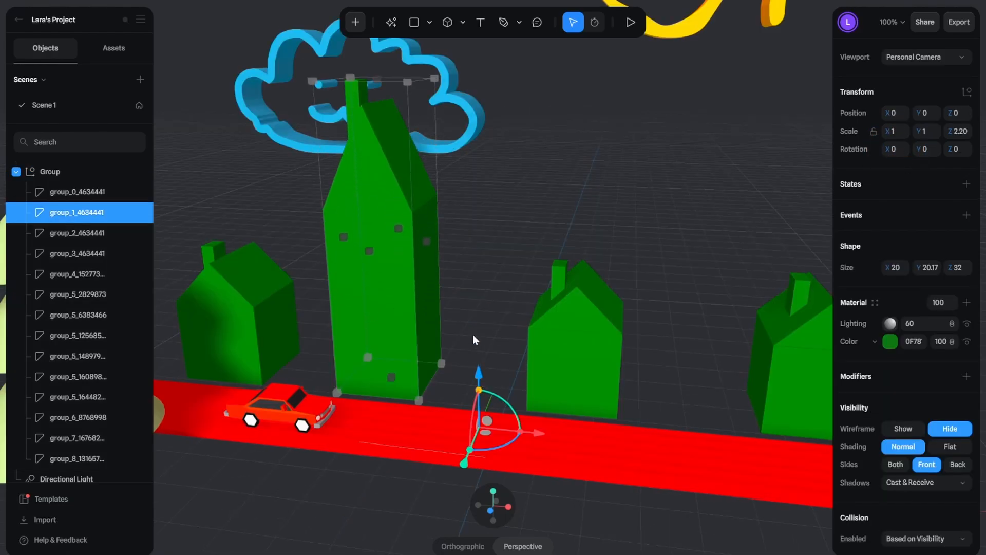
Step: Scale the second house (group_1_4634441) to 2 on the X, Y and Z axes
{"action": "left_click_drag", "start_coordinate": [473, 335], "coordinate": [473, 391]}
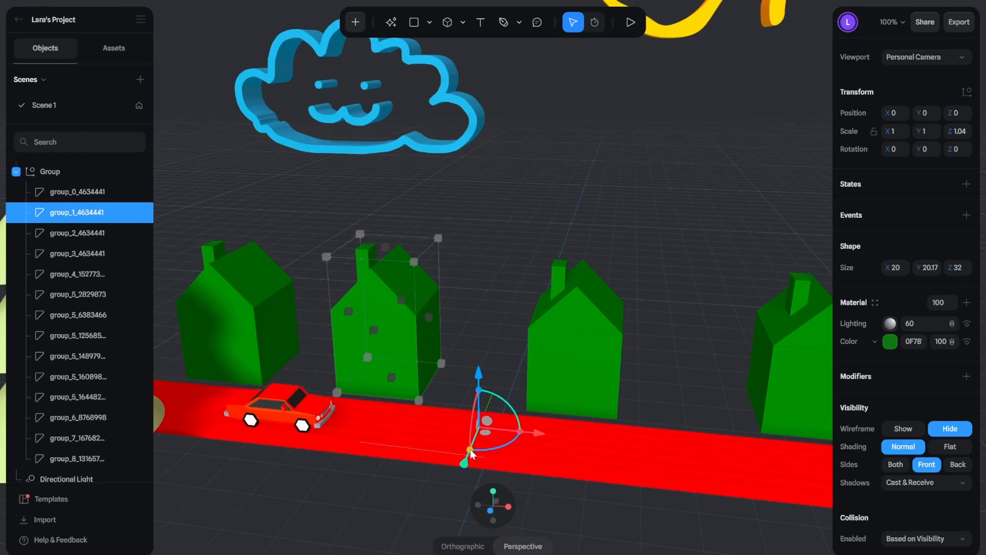
{"action": "mouse_move", "coordinate": [471, 453]}
{"action": "left_mouse_down"}
{"action": "mouse_move", "coordinate": [393, 519]}
{"action": "mouse_move", "coordinate": [464, 464]}
{"action": "mouse_move", "coordinate": [461, 450]}
{"action": "left_mouse_up"}
{"action": "left_click", "coordinate": [898, 134]}
{"action": "type", "text": "2"}
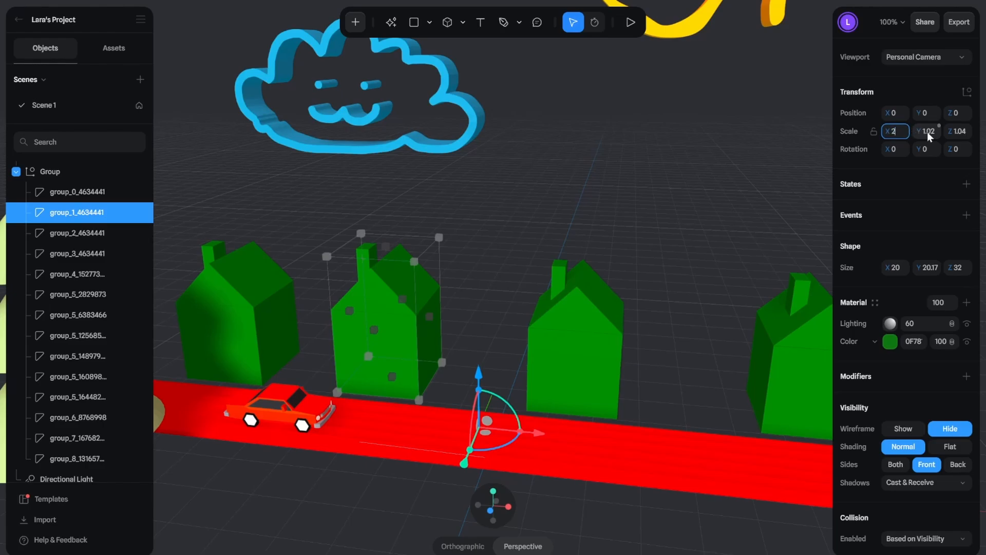
{"action": "left_click", "coordinate": [926, 132]}
{"action": "type", "text": "2"}
{"action": "left_click", "coordinate": [955, 132]}
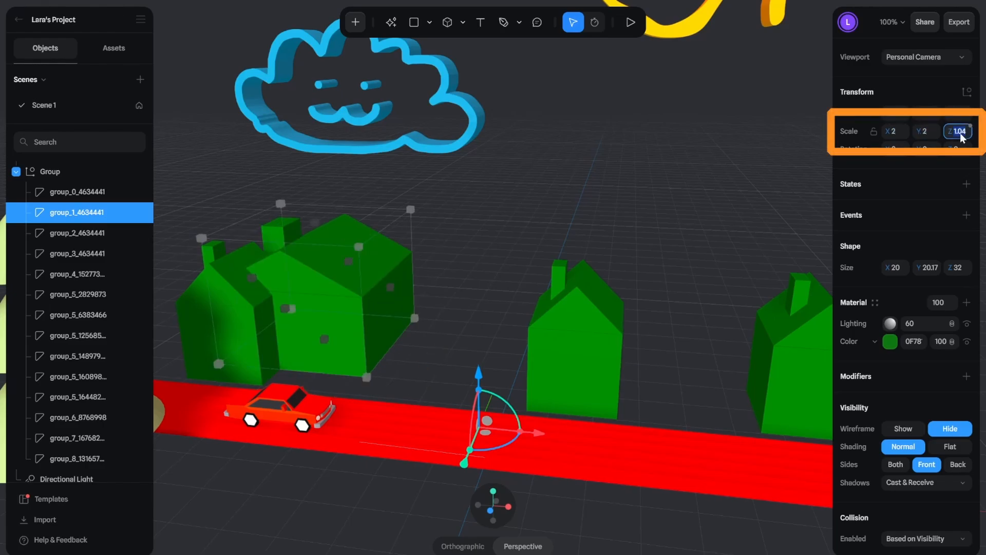
{"action": "type", "text": "2"}
{"action": "key", "text": "Return"}
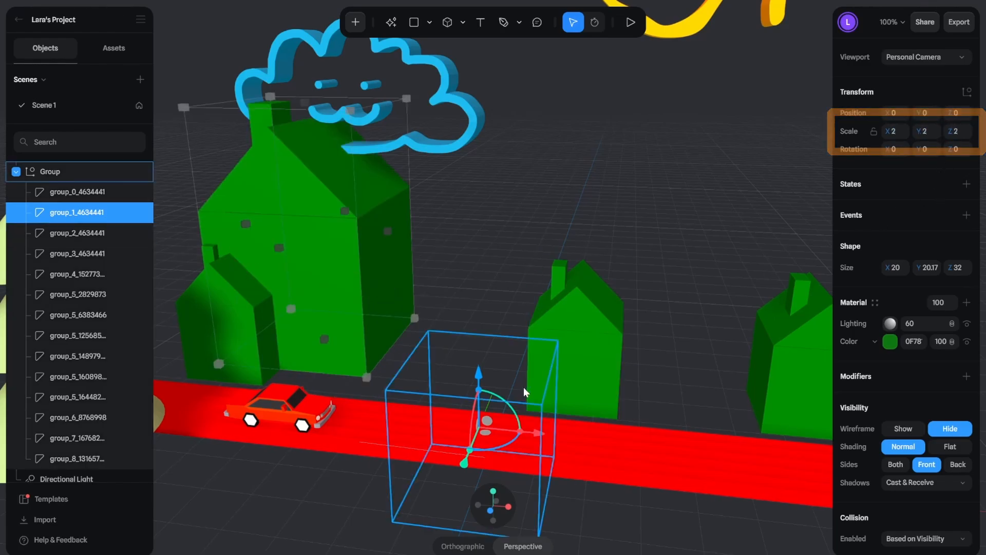
Step: Move the enlarged house between its neighbours behind the road, to about X 28.6 and Y -3.79
{"action": "left_click_drag", "start_coordinate": [534, 435], "coordinate": [676, 431]}
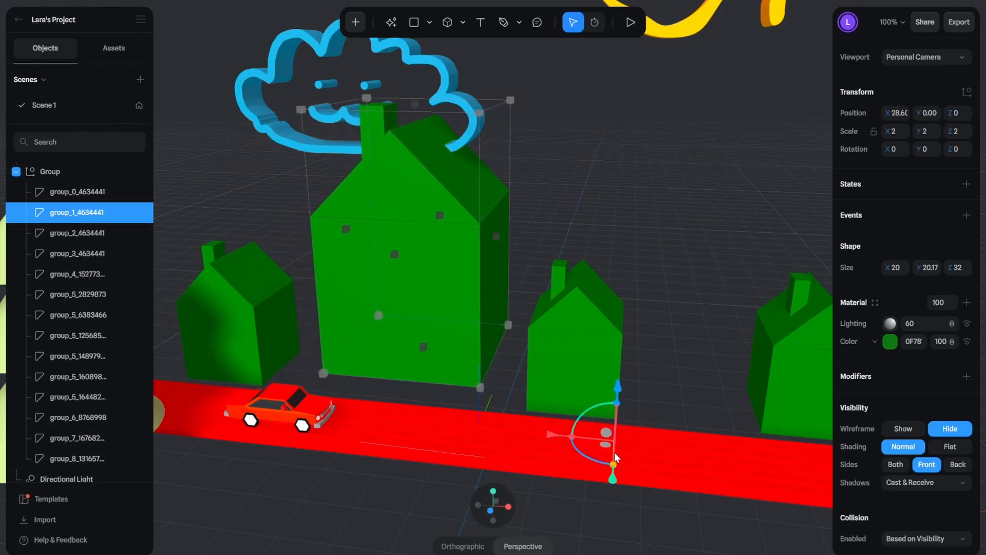
{"action": "left_click_drag", "start_coordinate": [613, 483], "coordinate": [610, 490]}
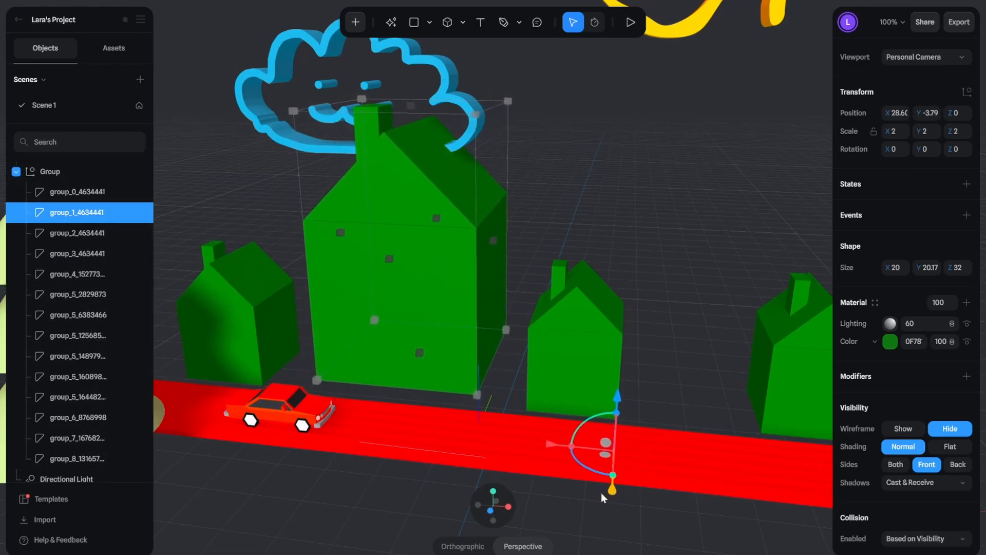
Step: Recolor the third house (group_2_4634441) teal by changing its material color's hue
{"action": "mouse_move", "coordinate": [417, 442]}
{"action": "right_mouse_down"}
{"action": "mouse_move", "coordinate": [433, 378]}
{"action": "mouse_move", "coordinate": [418, 436]}
{"action": "right_mouse_up"}
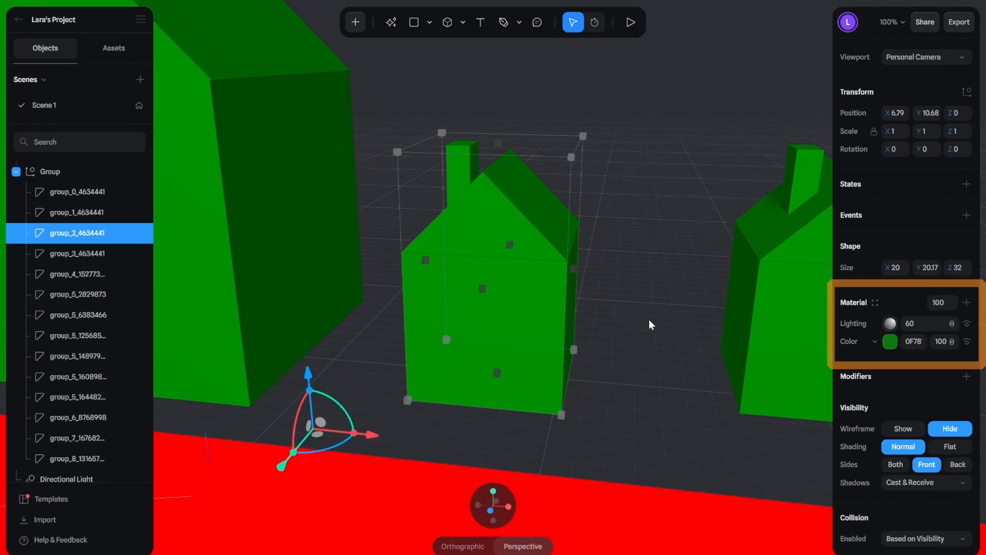
{"action": "left_click", "coordinate": [892, 344]}
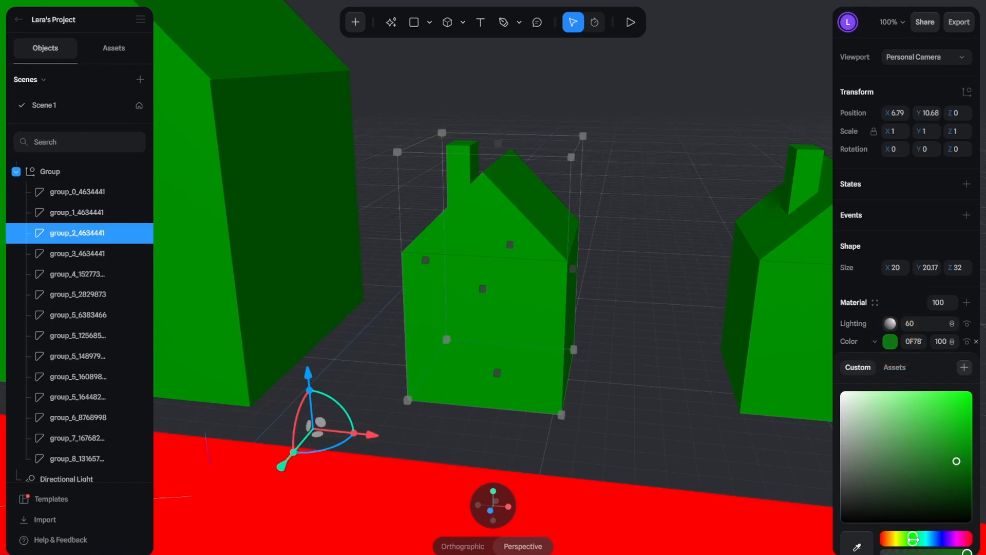
{"action": "left_click_drag", "start_coordinate": [914, 539], "coordinate": [926, 539]}
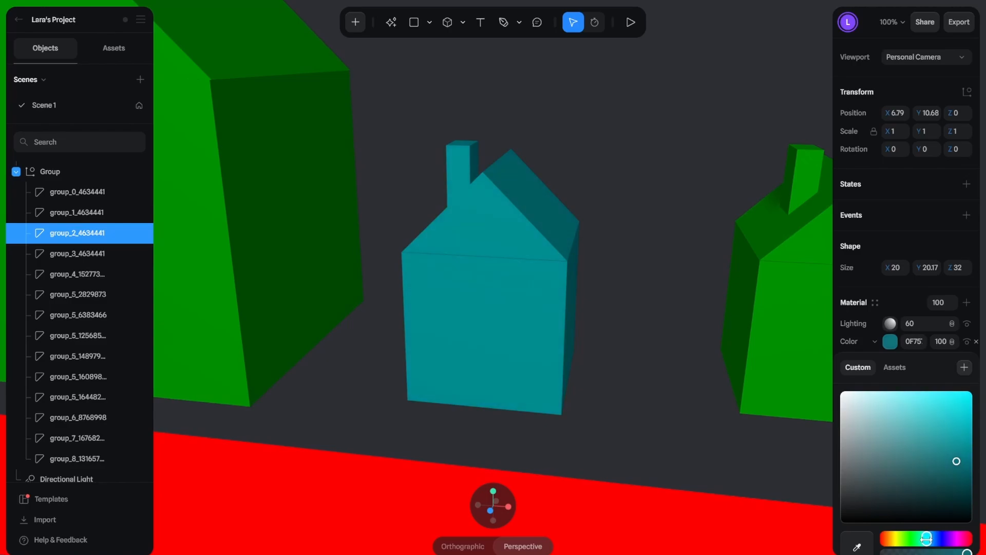
Step: Lighten the third house's material color (group_2_4634441) to a light cyan
{"action": "left_click_drag", "start_coordinate": [948, 480], "coordinate": [913, 405]}
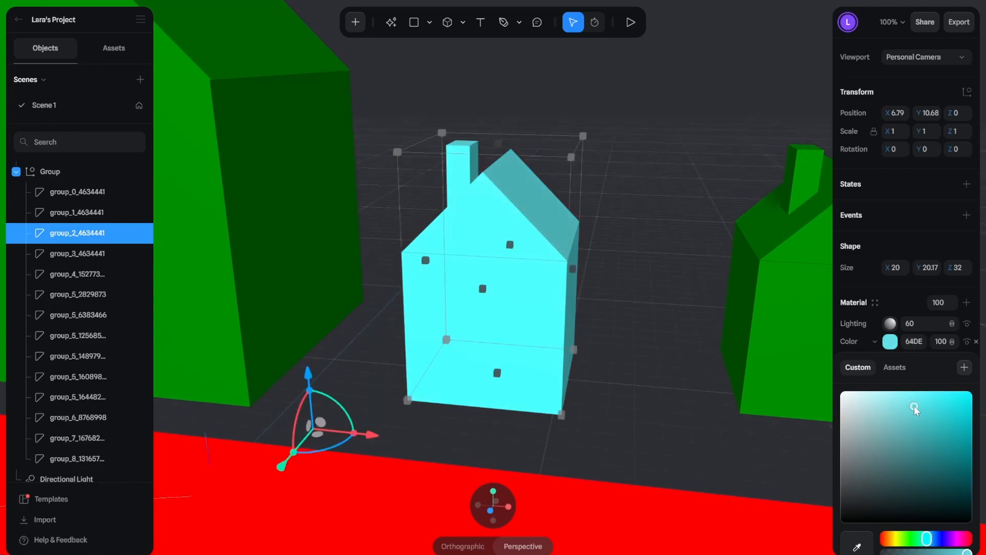
{"action": "left_click", "coordinate": [890, 342]}
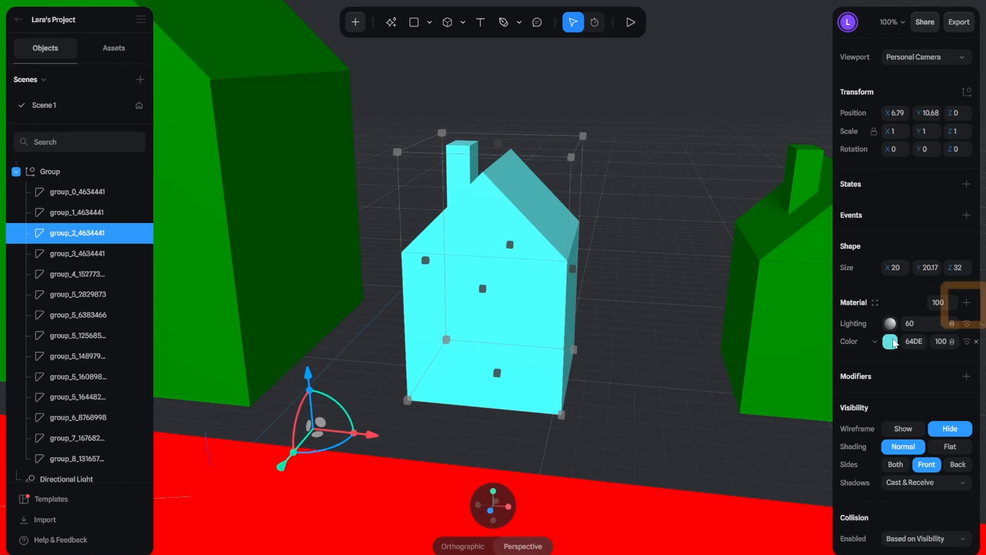
Step: Add a Noise layer above the third house's color layer and set its noise scale to 0.07
{"action": "left_click", "coordinate": [966, 304]}
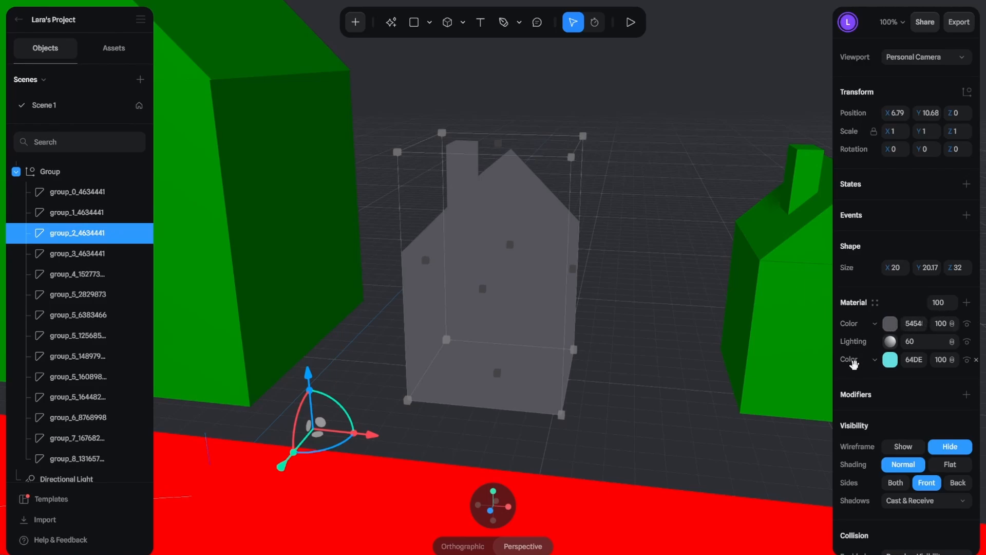
{"action": "left_click_drag", "start_coordinate": [853, 363], "coordinate": [870, 328]}
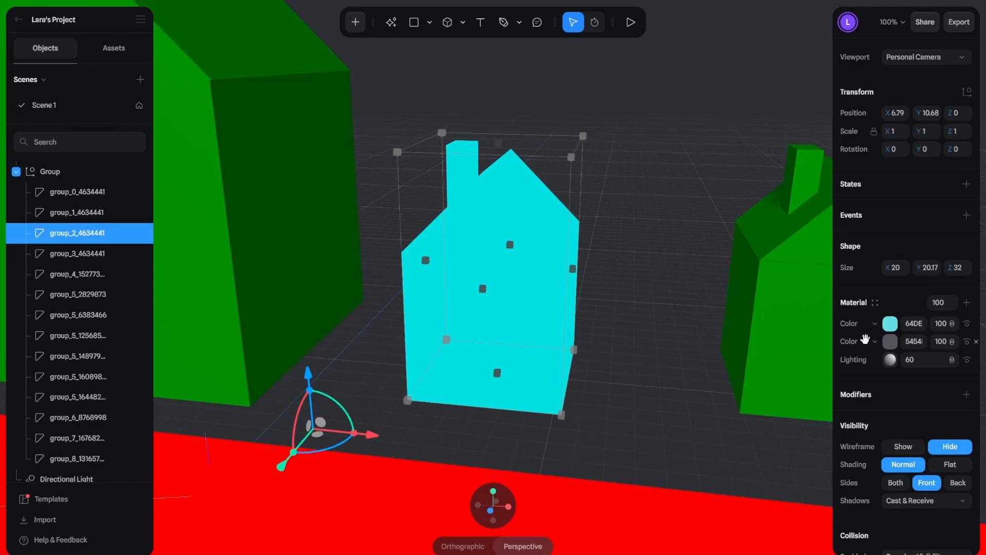
{"action": "left_click_drag", "start_coordinate": [873, 341], "coordinate": [876, 328]}
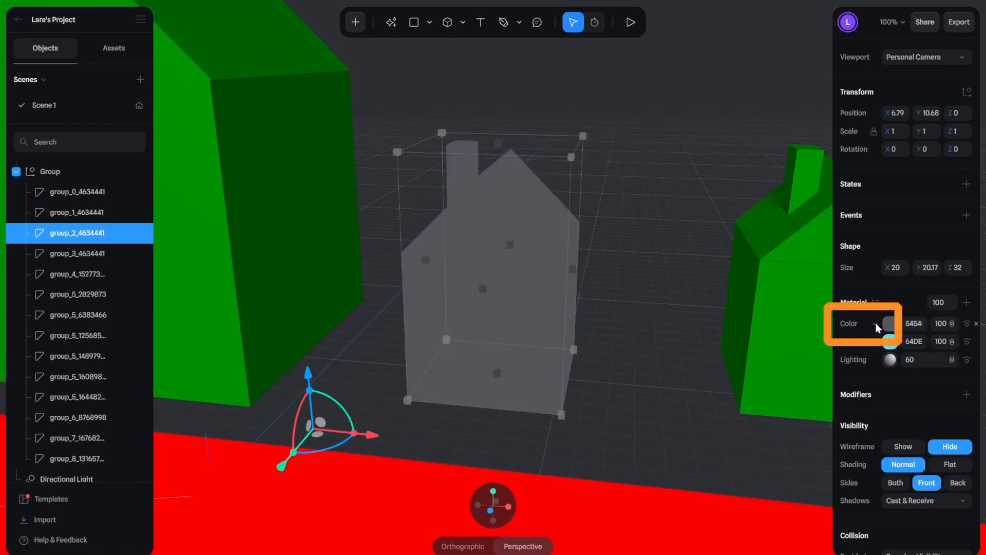
{"action": "left_click", "coordinate": [876, 325]}
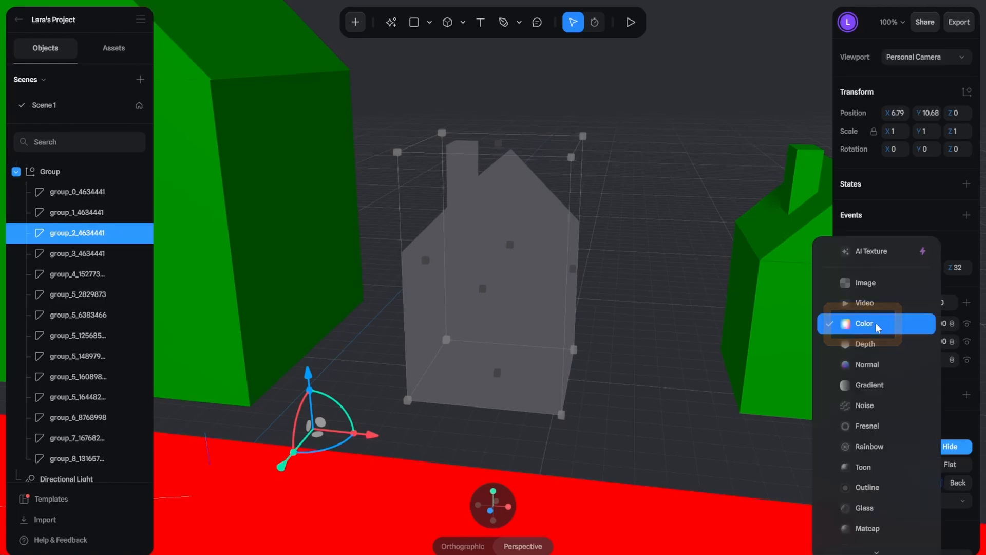
{"action": "left_click", "coordinate": [882, 409]}
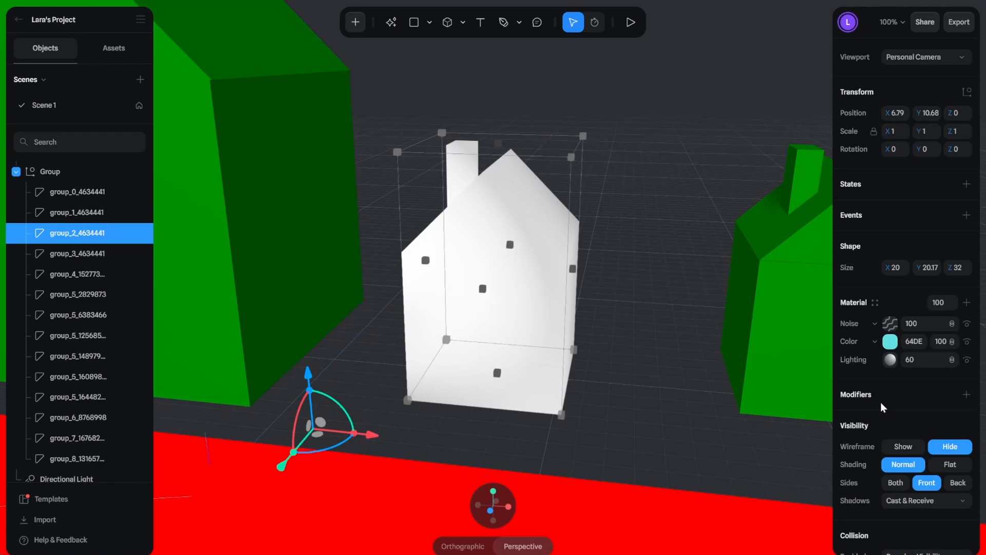
{"action": "left_click", "coordinate": [891, 324]}
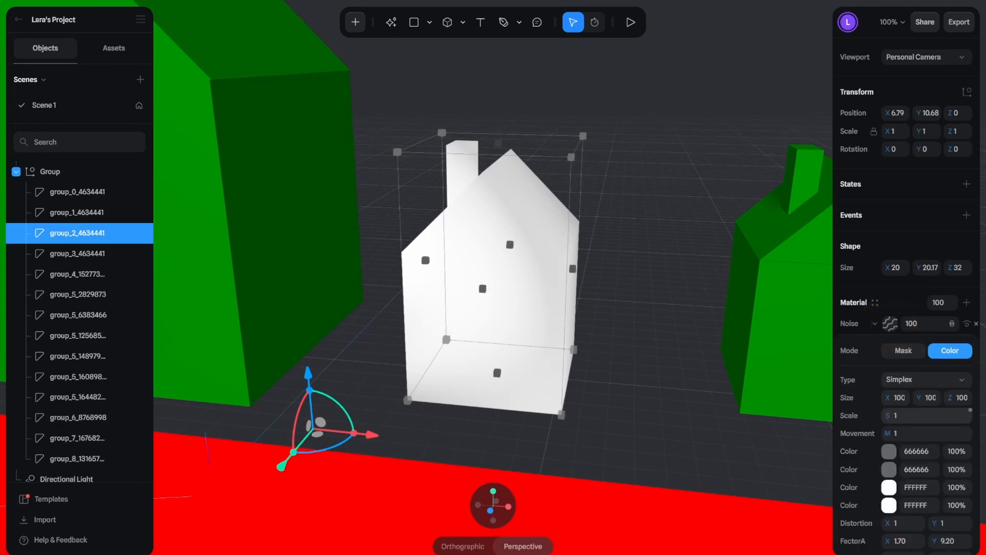
{"action": "mouse_move", "coordinate": [897, 417]}
{"action": "left_mouse_down"}
{"action": "mouse_move", "coordinate": [934, 418]}
{"action": "mouse_move", "coordinate": [833, 418]}
{"action": "left_mouse_up"}
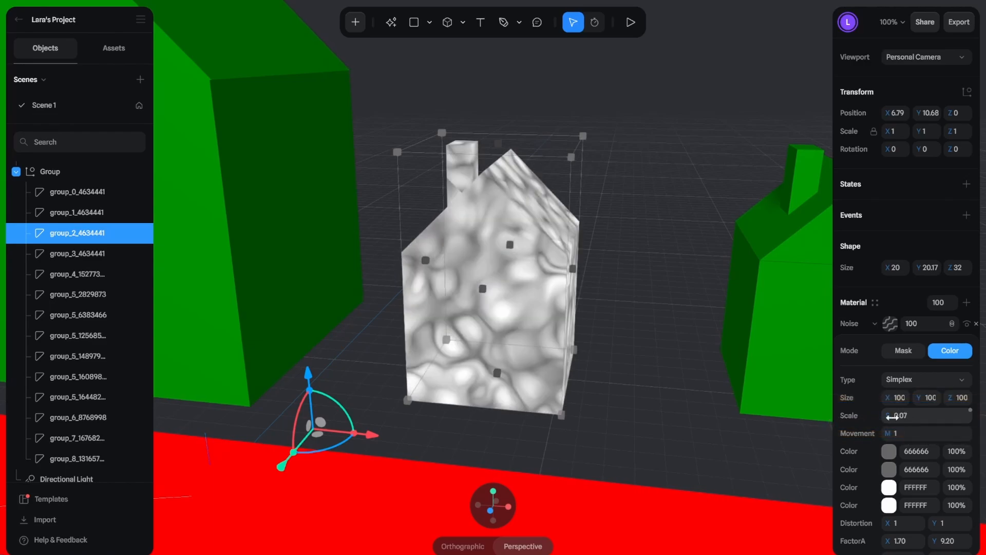
Step: Recolor the house's noise pattern in pinks, setting its first three colors to 85394D, AF2E58 and F1D2E7
{"action": "left_click", "coordinate": [889, 451]}
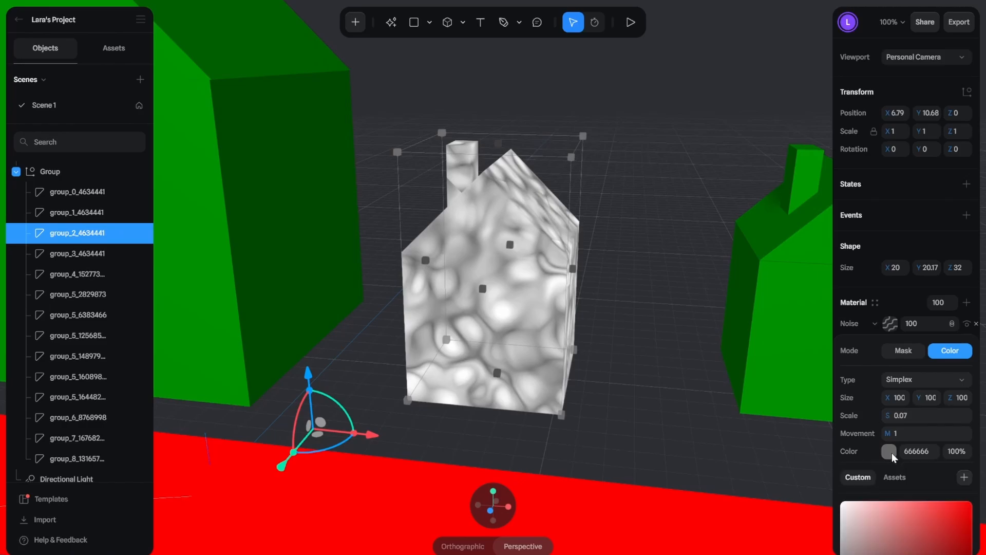
{"action": "left_click", "coordinate": [899, 418]}
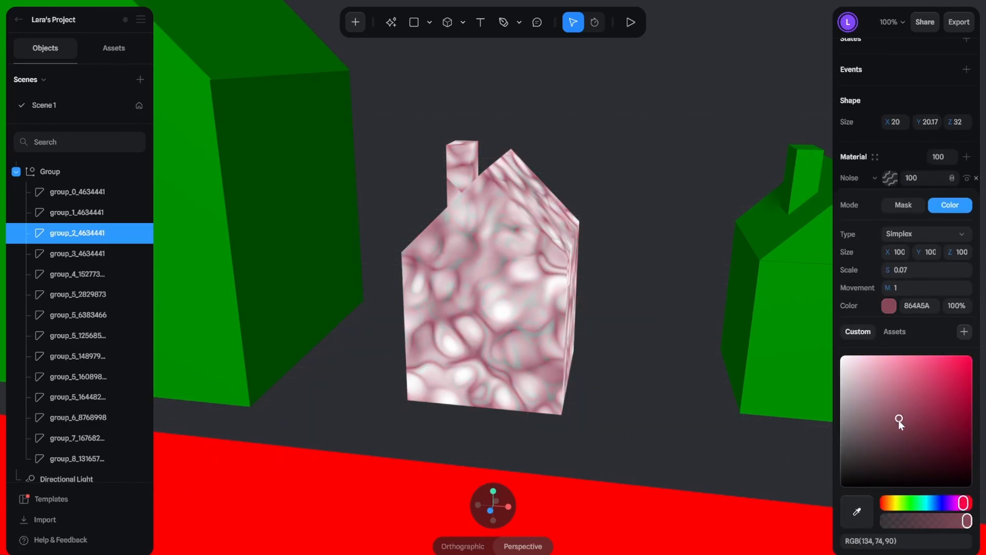
{"action": "left_click", "coordinate": [890, 307]}
{"action": "left_click", "coordinate": [894, 451]}
{"action": "left_click_drag", "start_coordinate": [948, 522], "coordinate": [963, 522]}
{"action": "left_click_drag", "start_coordinate": [937, 396], "coordinate": [937, 416]}
{"action": "left_click", "coordinate": [888, 324]}
{"action": "left_click", "coordinate": [889, 468]}
{"action": "left_click", "coordinate": [954, 538]}
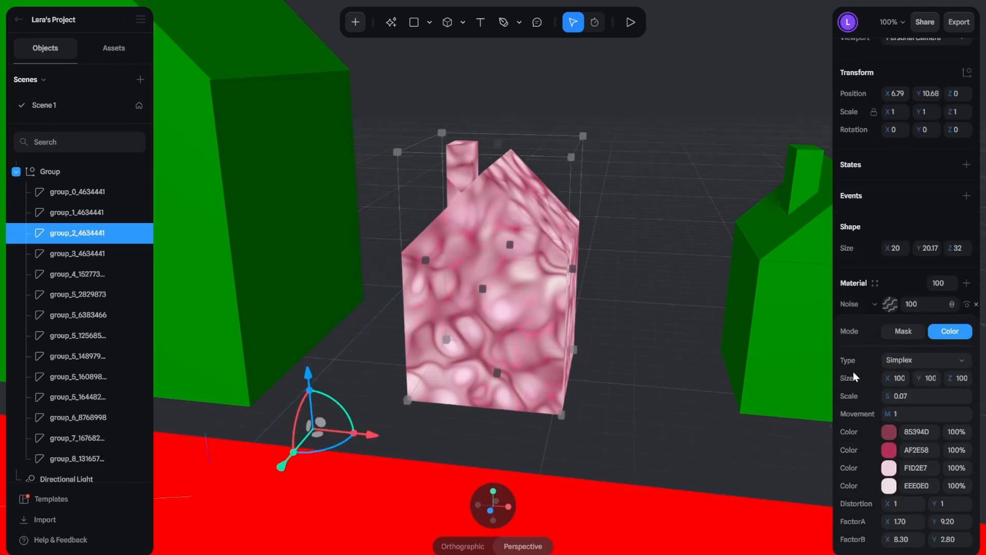
{"action": "left_click", "coordinate": [889, 281]}
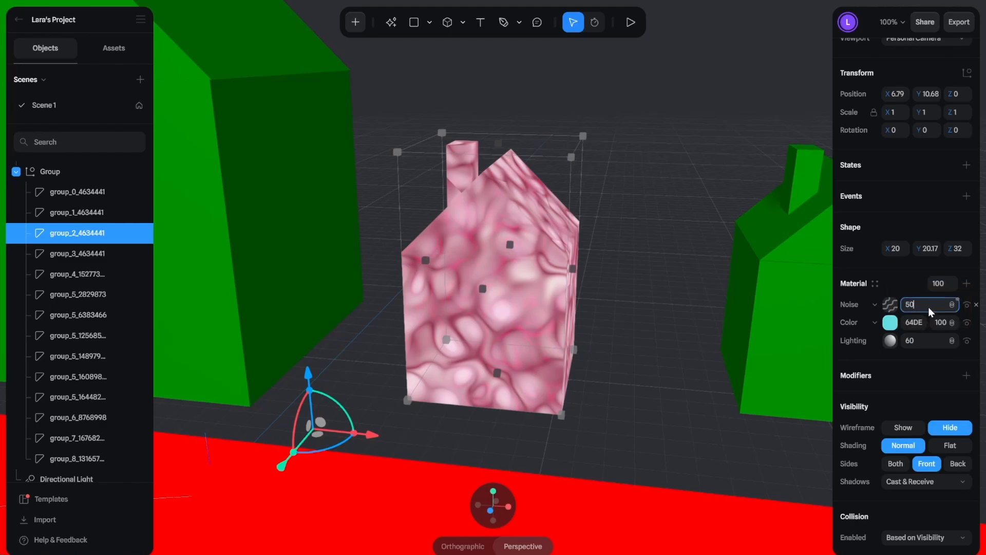
Step: Try the noise layer at 50 opacity and restore it to 100
{"action": "key", "text": "Return"}
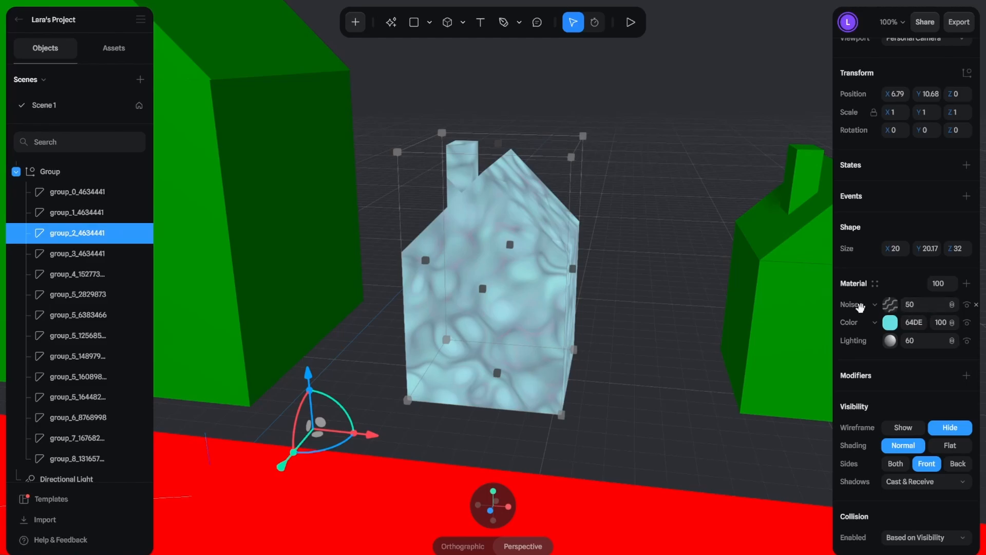
{"action": "mouse_move", "coordinate": [861, 306]}
{"action": "left_mouse_down"}
{"action": "mouse_move", "coordinate": [862, 322]}
{"action": "mouse_move", "coordinate": [867, 302]}
{"action": "left_mouse_up"}
{"action": "left_click", "coordinate": [919, 308]}
{"action": "type", "text": "100"}
{"action": "key", "text": "Return"}
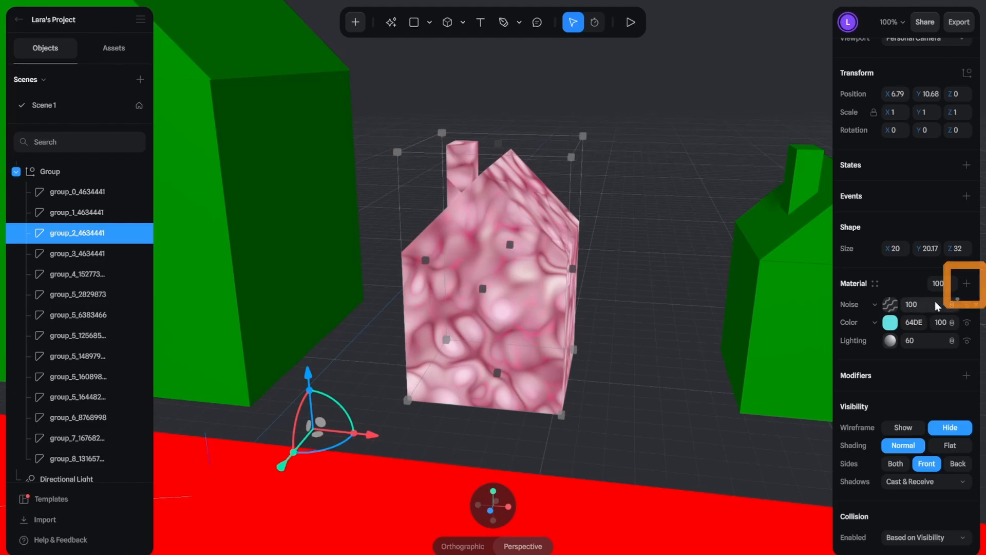
Step: Add an Outline layer on top of the third house's noise layer
{"action": "left_click", "coordinate": [967, 284]}
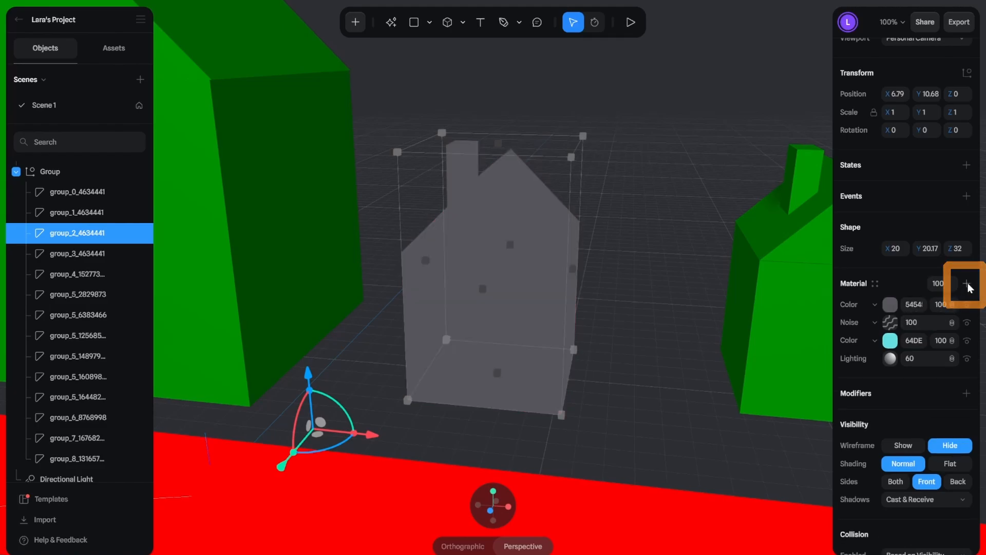
{"action": "left_click", "coordinate": [875, 305]}
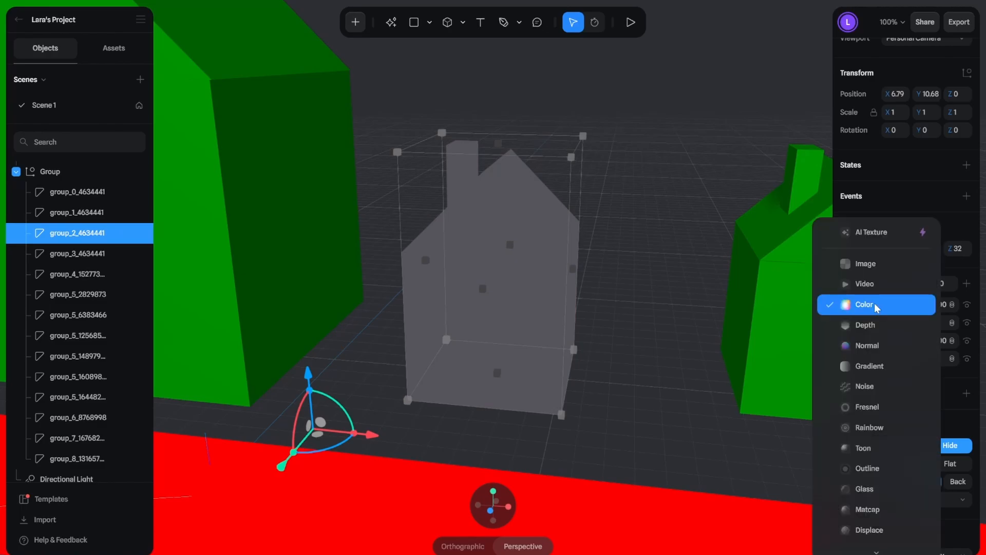
{"action": "left_click", "coordinate": [871, 468]}
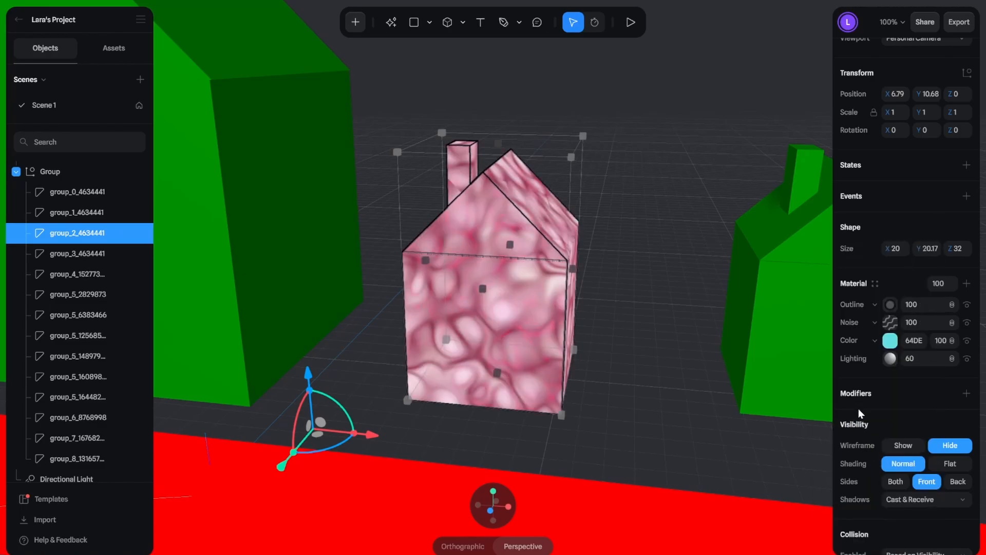
Step: Set the house's outline color to white (FFFFFF) and its outline width to 7.50, and deselect the house
{"action": "scroll", "coordinate": [860, 377], "scroll_direction": "down", "scroll_amount": 1}
{"action": "left_click", "coordinate": [890, 286]}
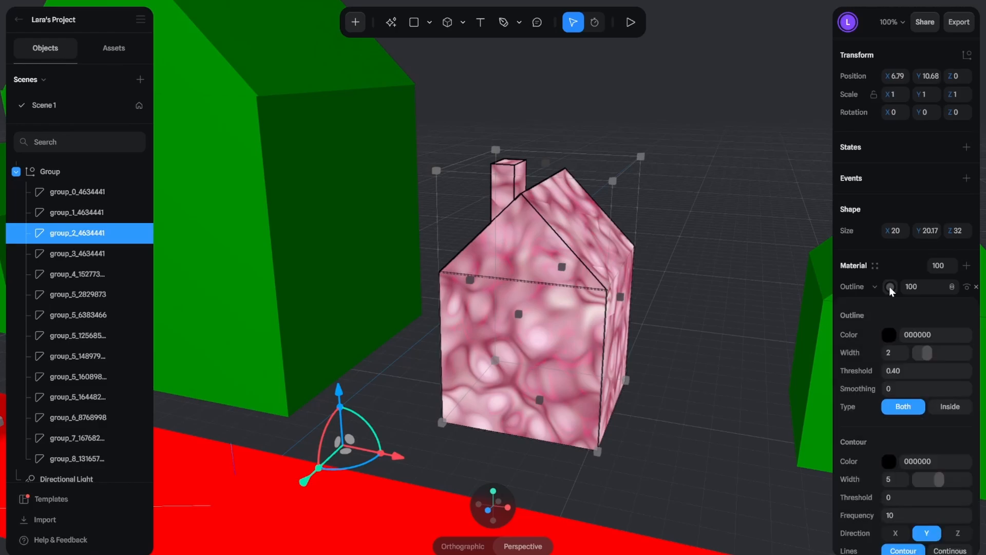
{"action": "left_click", "coordinate": [889, 334]}
{"action": "left_click", "coordinate": [839, 376]}
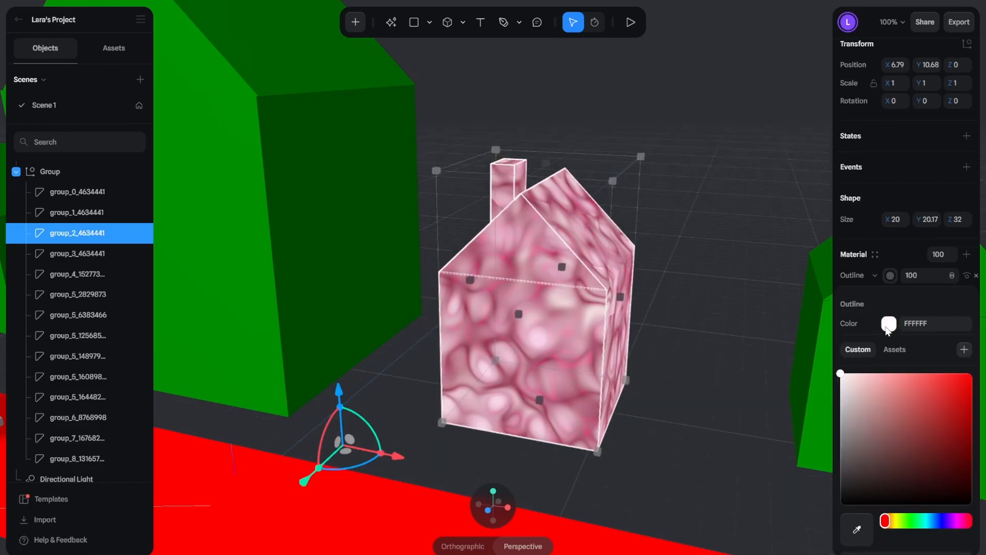
{"action": "left_click_drag", "start_coordinate": [923, 340], "coordinate": [955, 341]}
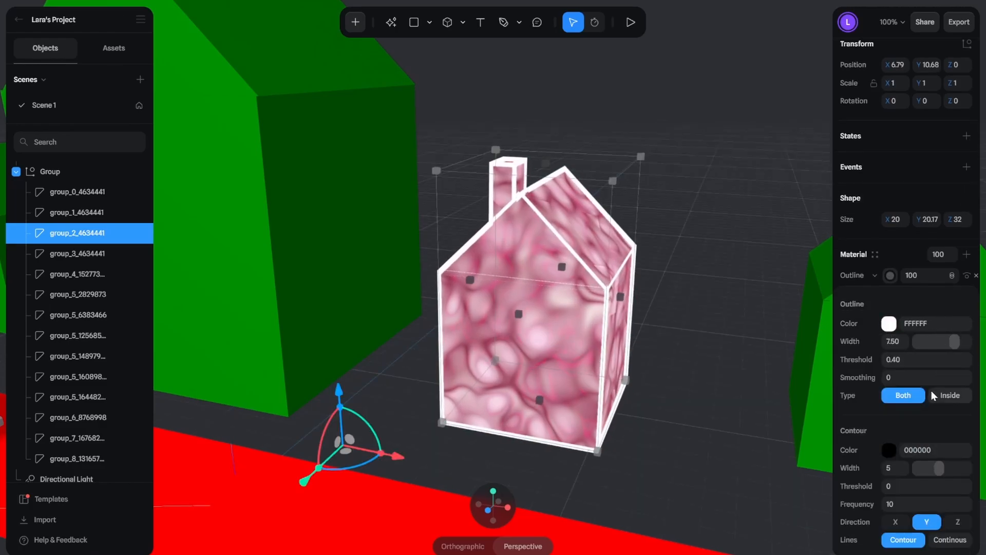
{"action": "left_click", "coordinate": [616, 343]}
{"action": "scroll", "coordinate": [615, 343], "scroll_direction": "down", "scroll_amount": 3}
{"action": "left_click", "coordinate": [616, 343]}
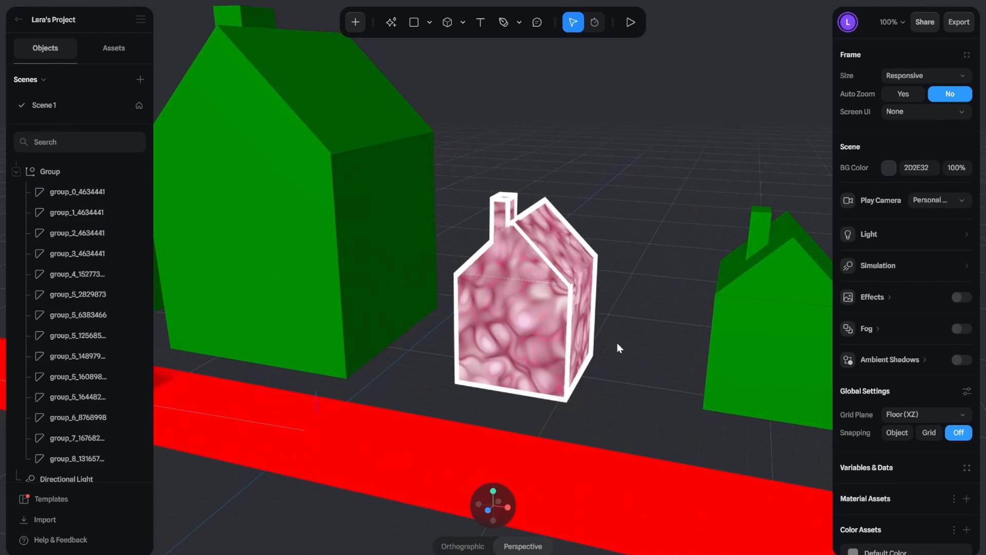
Step: Reselect the patterned house, switch its outline layer's visibility off and on, and delete that layer
{"action": "key", "text": "ctrl+z"}
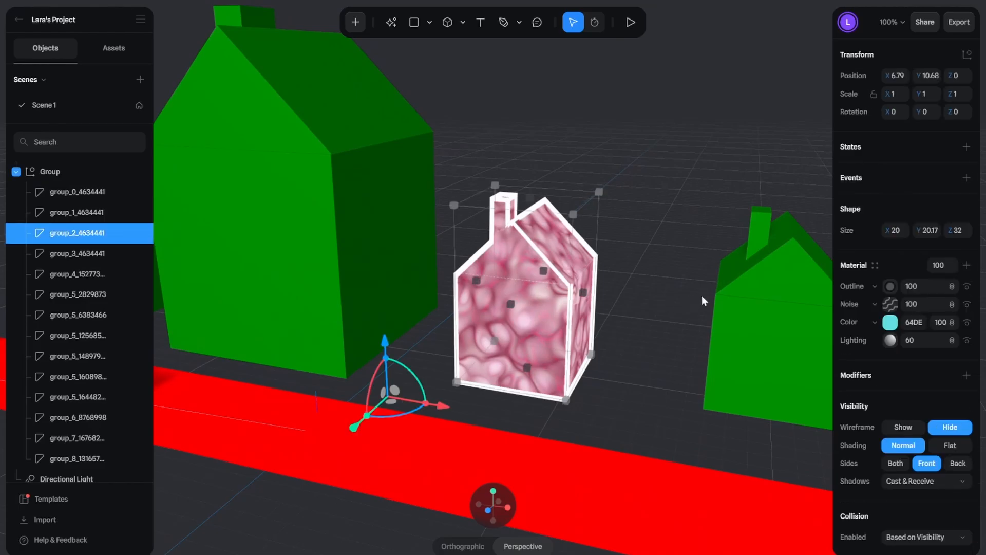
{"action": "left_click", "coordinate": [968, 291]}
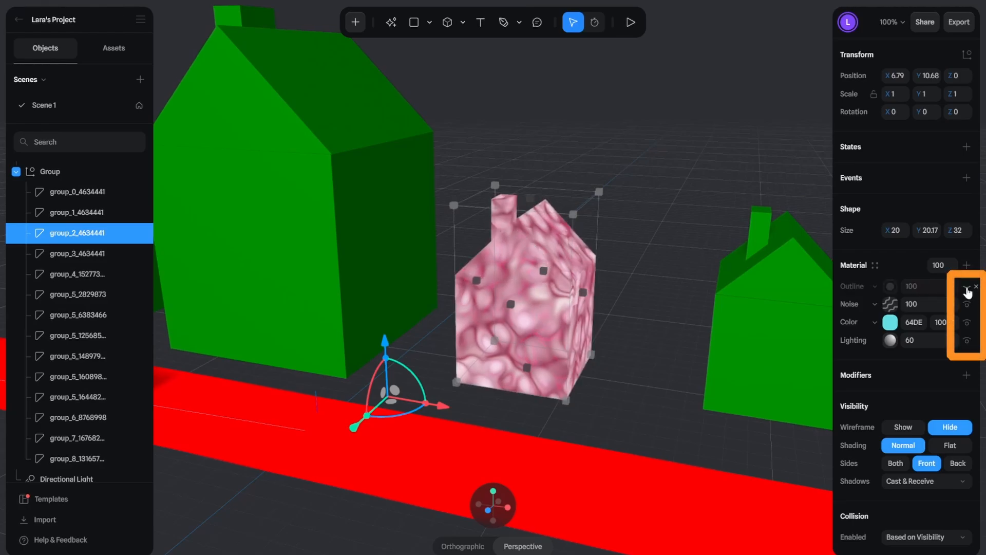
{"action": "left_click", "coordinate": [967, 291]}
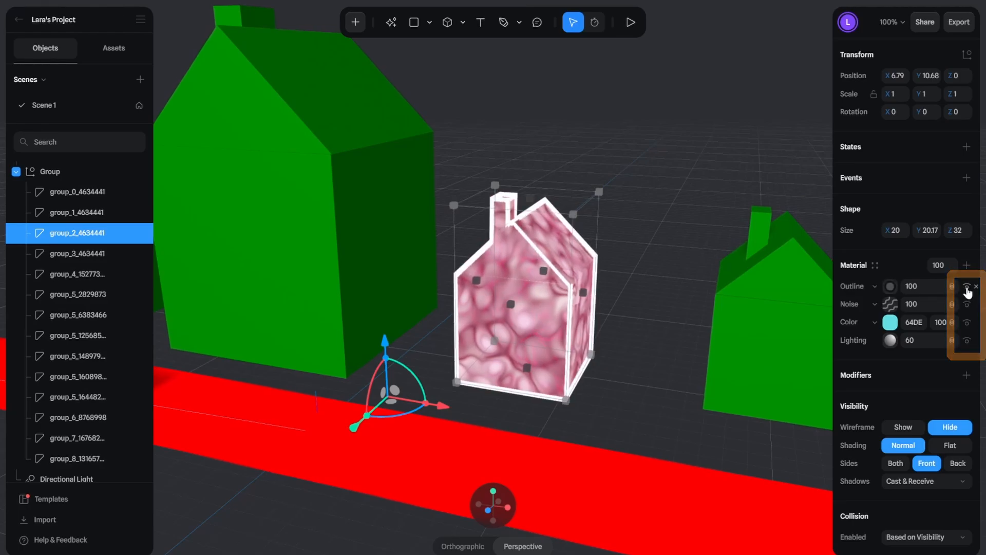
{"action": "left_click", "coordinate": [967, 290]}
{"action": "left_click", "coordinate": [967, 291]}
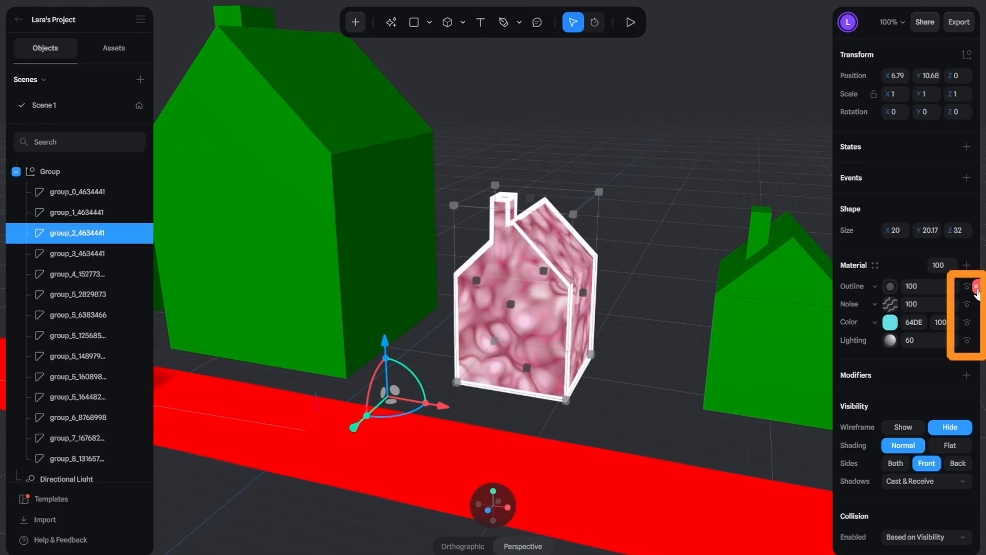
{"action": "left_click", "coordinate": [977, 287]}
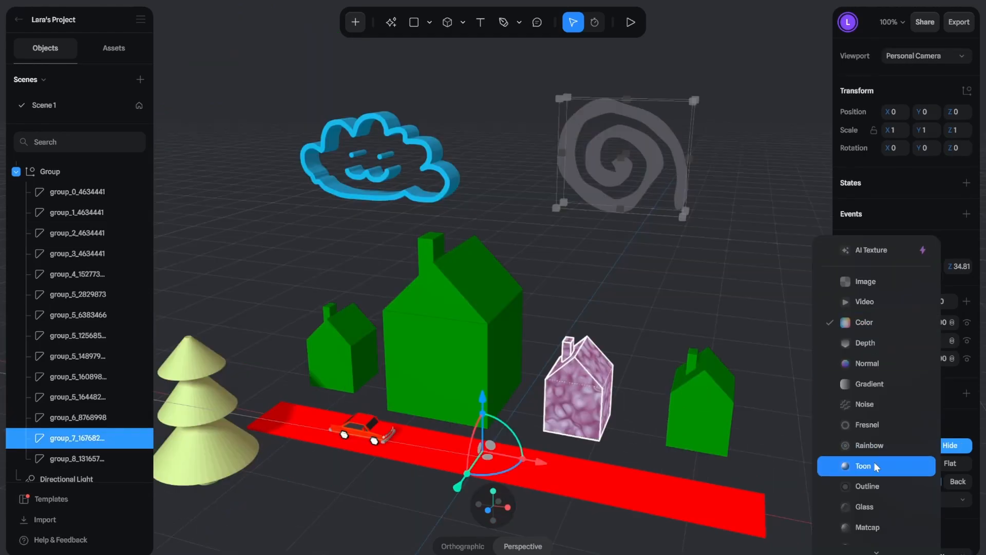
Step: Give the spiral (group_7) a Toon material and recolor its gradient in golden orange and coral red
{"action": "left_click", "coordinate": [848, 465]}
{"action": "left_click", "coordinate": [889, 385]}
{"action": "left_click", "coordinate": [968, 454]}
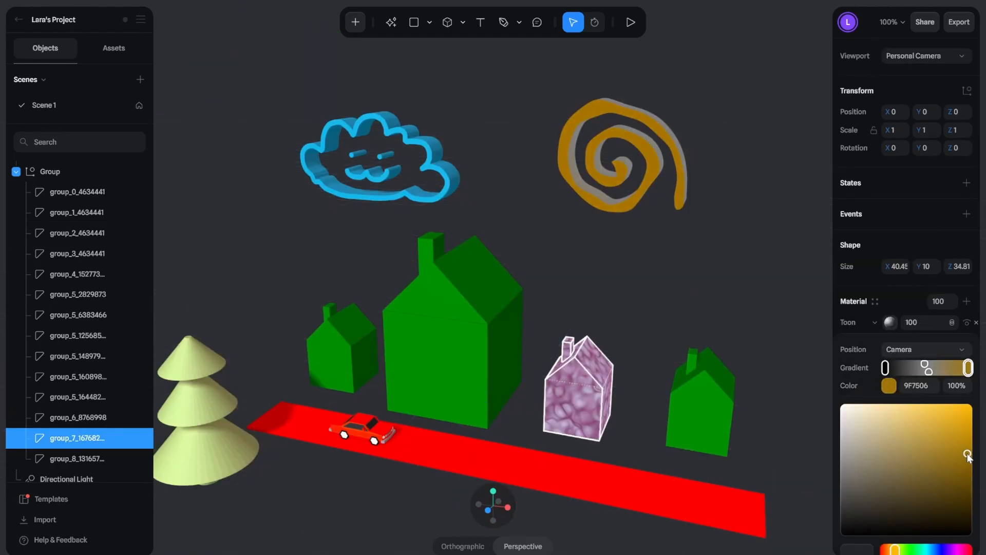
{"action": "left_click", "coordinate": [885, 367]}
{"action": "left_click_drag", "start_coordinate": [967, 454], "coordinate": [930, 399]}
{"action": "scroll", "coordinate": [885, 382], "scroll_direction": "down", "scroll_amount": 1}
{"action": "left_click", "coordinate": [888, 368]}
{"action": "left_click", "coordinate": [856, 346]}
Step: Change the cloud's material (group_6_8768998) to Noise with a scale of 0.16
{"action": "left_click", "coordinate": [447, 177]}
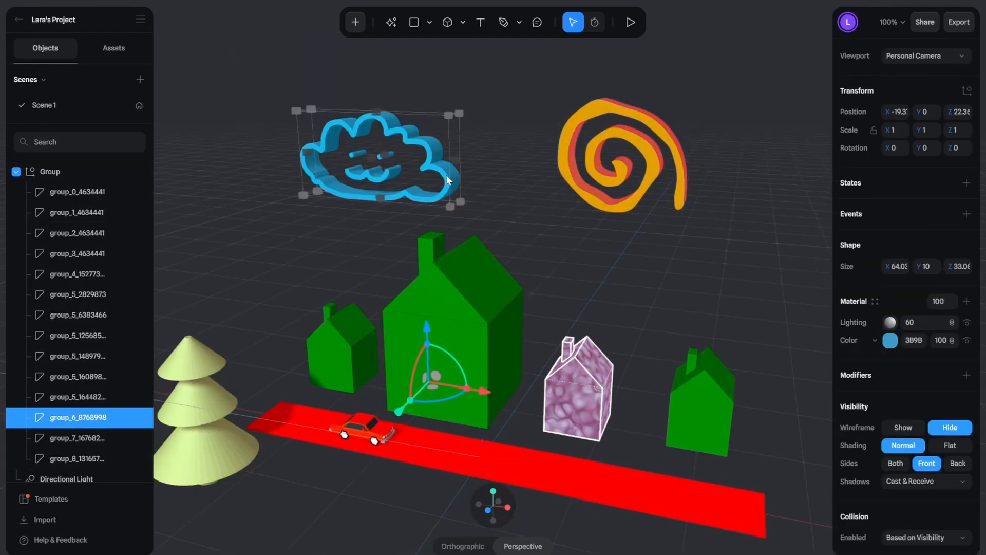
{"action": "left_click", "coordinate": [874, 322]}
{"action": "left_click", "coordinate": [896, 390]}
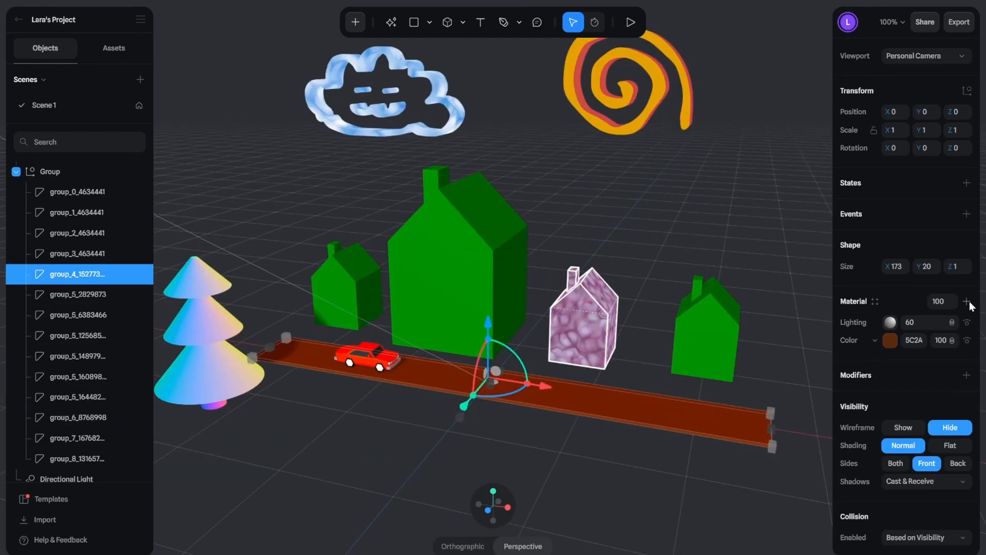
Step: Apply a Checkerboard pattern to the road (group_4) and color its squares dark brown and white
{"action": "left_click", "coordinate": [874, 324]}
{"action": "left_click", "coordinate": [858, 540]}
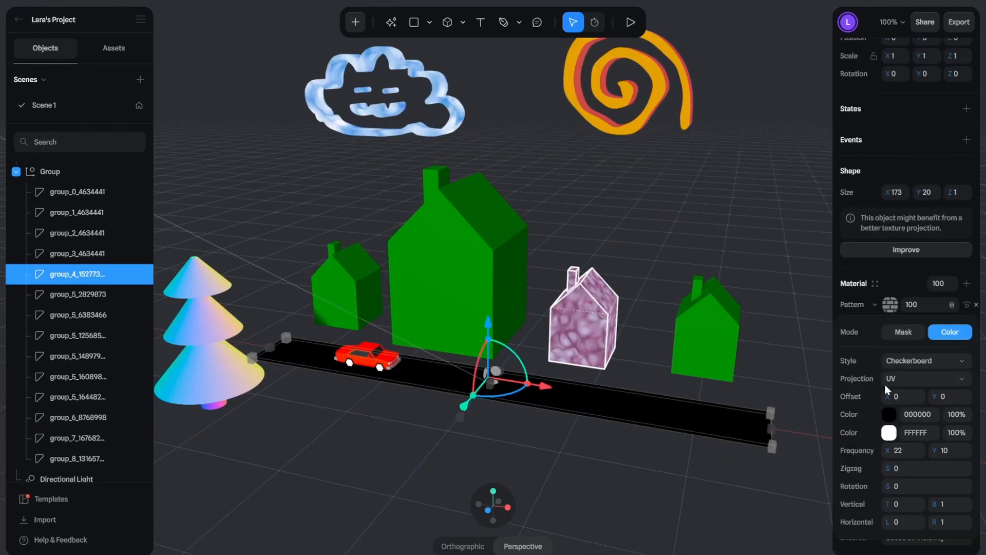
{"action": "left_click", "coordinate": [901, 381]}
{"action": "left_click", "coordinate": [903, 415]}
{"action": "left_click", "coordinate": [889, 433]}
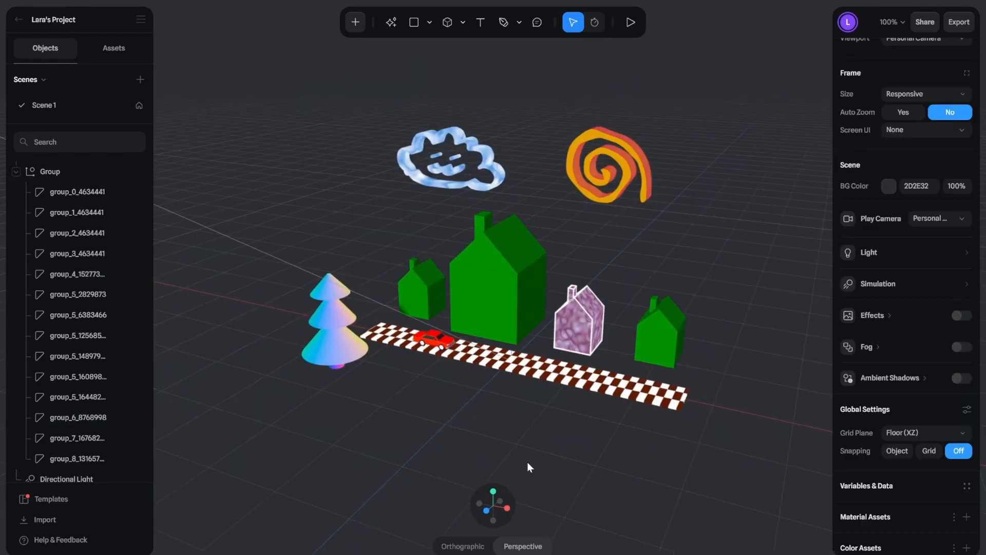
{"action": "middle_click_drag", "start_coordinate": [528, 463], "coordinate": [583, 462]}
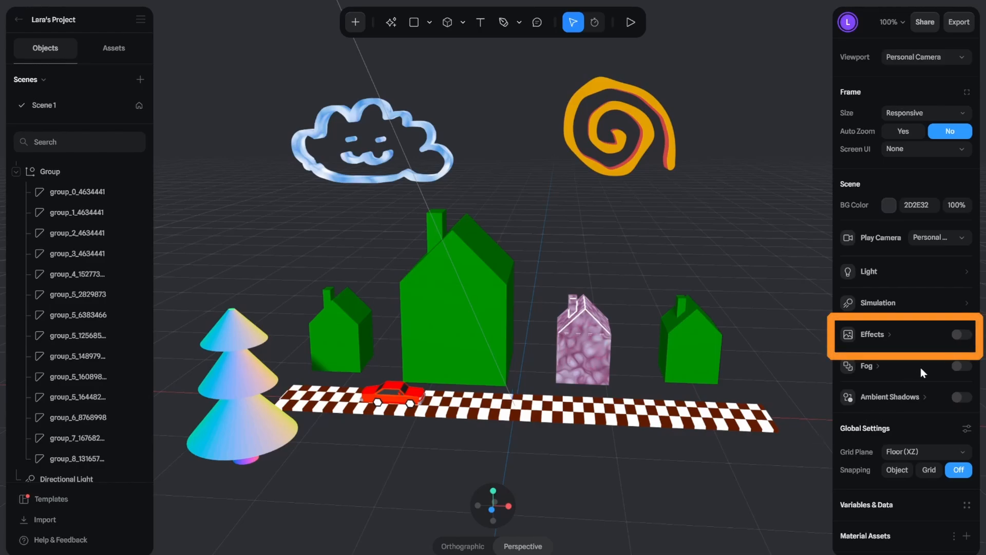
Step: Enable the scene's post-processing effects and turn on Bloom at 100%
{"action": "left_click", "coordinate": [963, 334]}
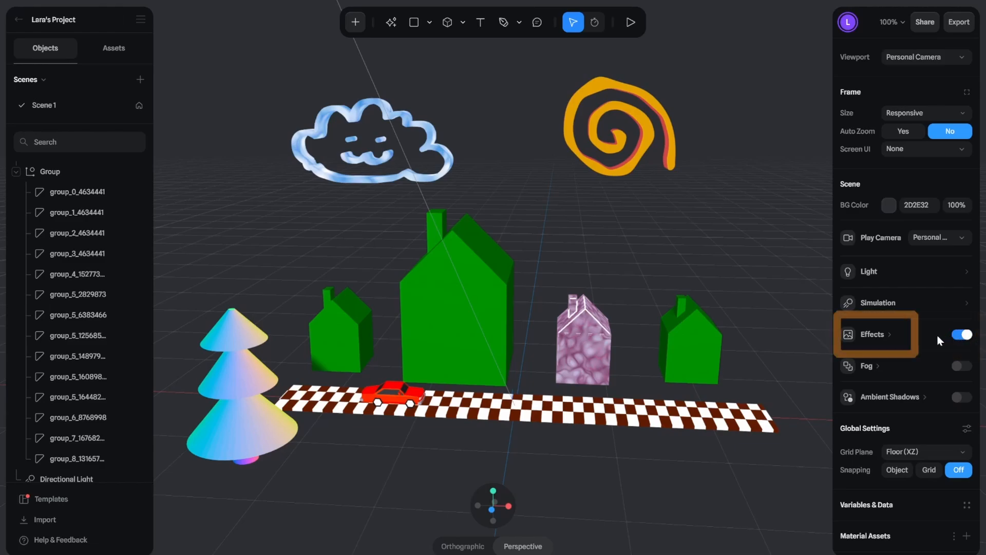
{"action": "left_click", "coordinate": [889, 334]}
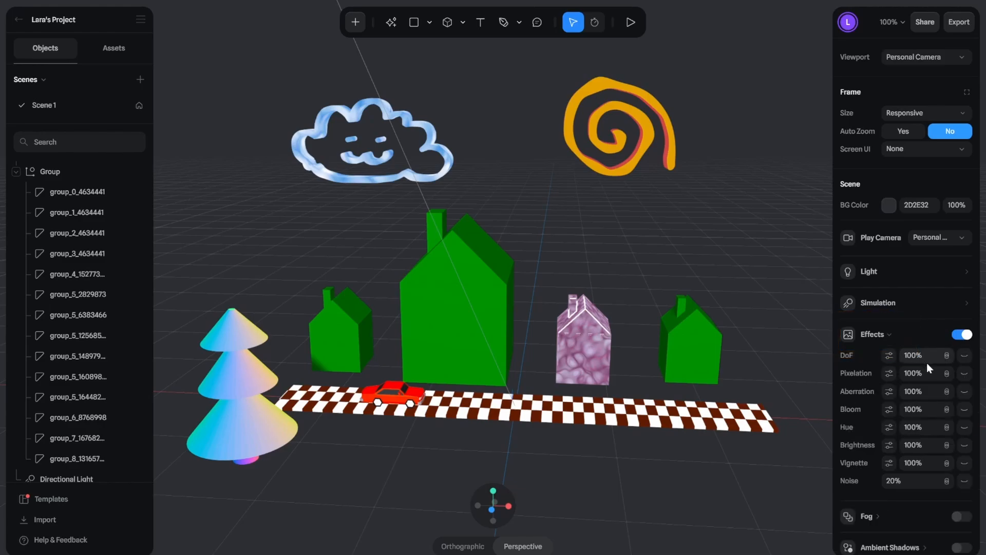
{"action": "left_click", "coordinate": [964, 411]}
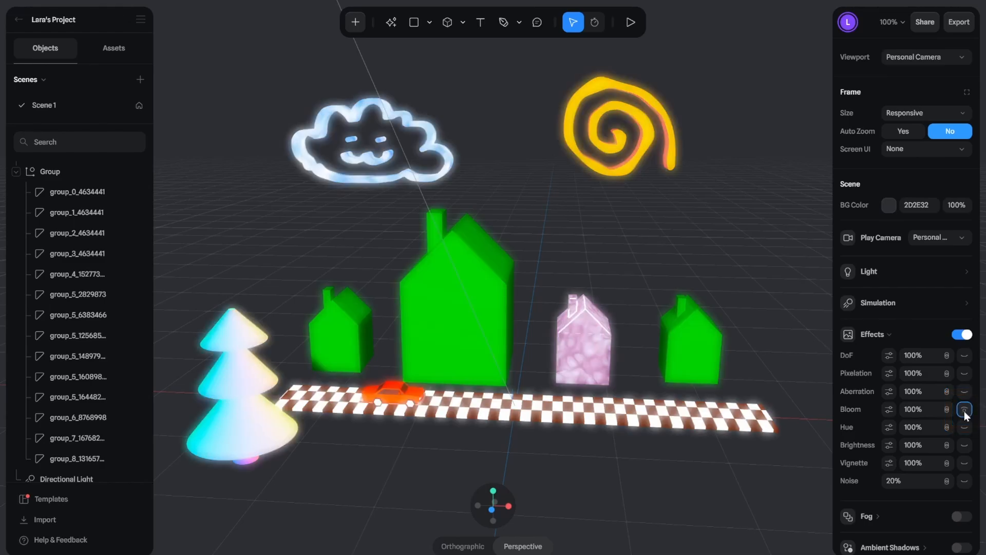
Step: Try the Bloom effect at 50%, return it to 100%, and adjust its intensity in the effect's detailed settings
{"action": "left_click", "coordinate": [928, 409]}
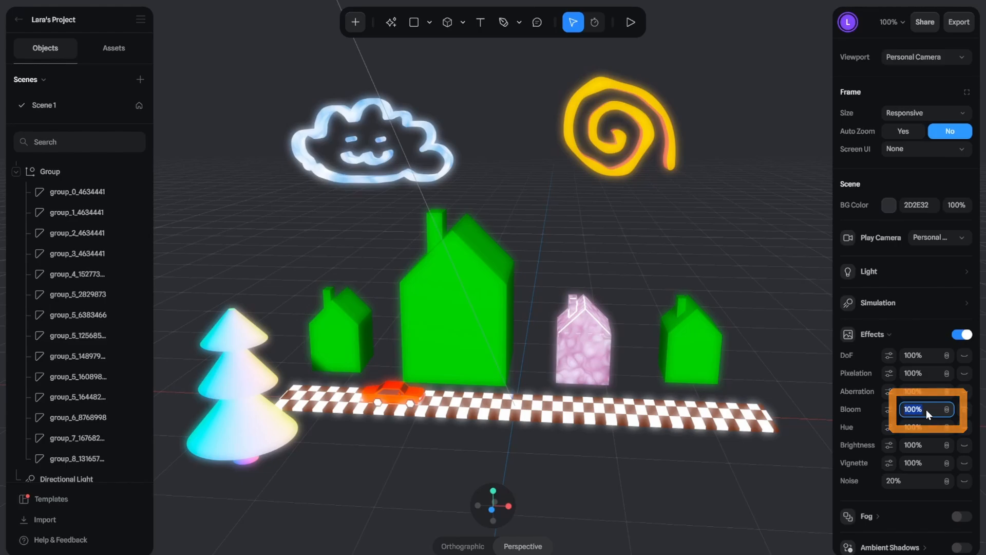
{"action": "type", "text": "50"}
{"action": "key", "text": "Return"}
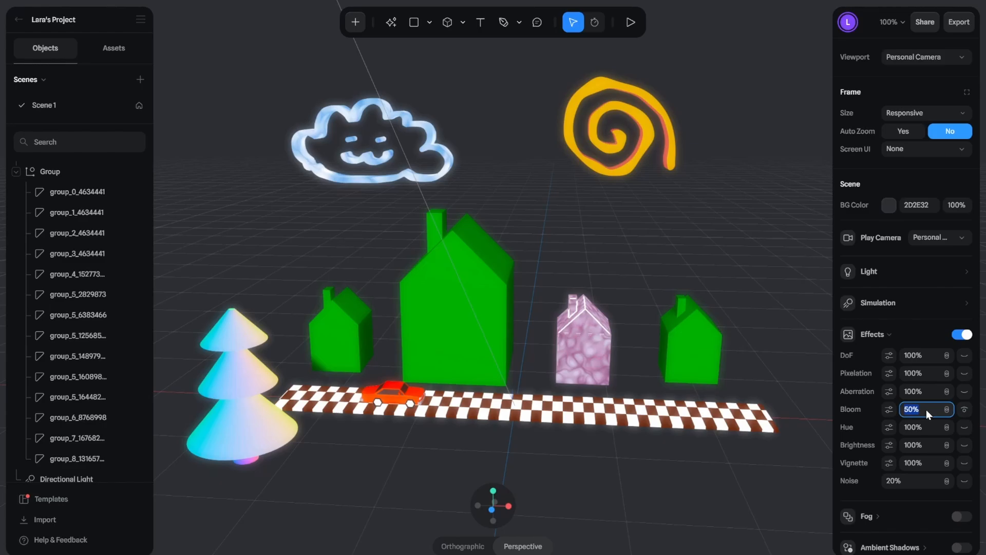
{"action": "type", "text": "100"}
{"action": "key", "text": "Return"}
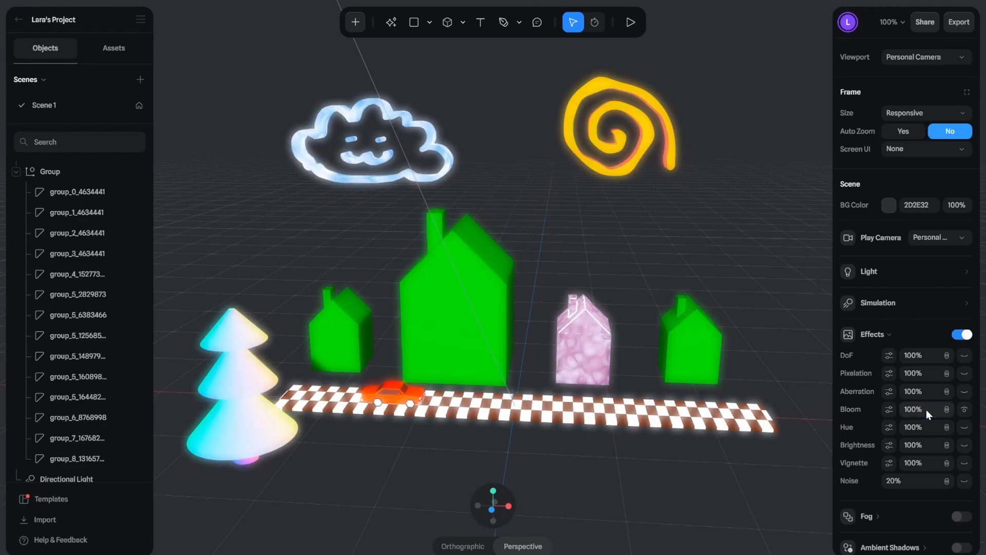
{"action": "left_click", "coordinate": [890, 409]}
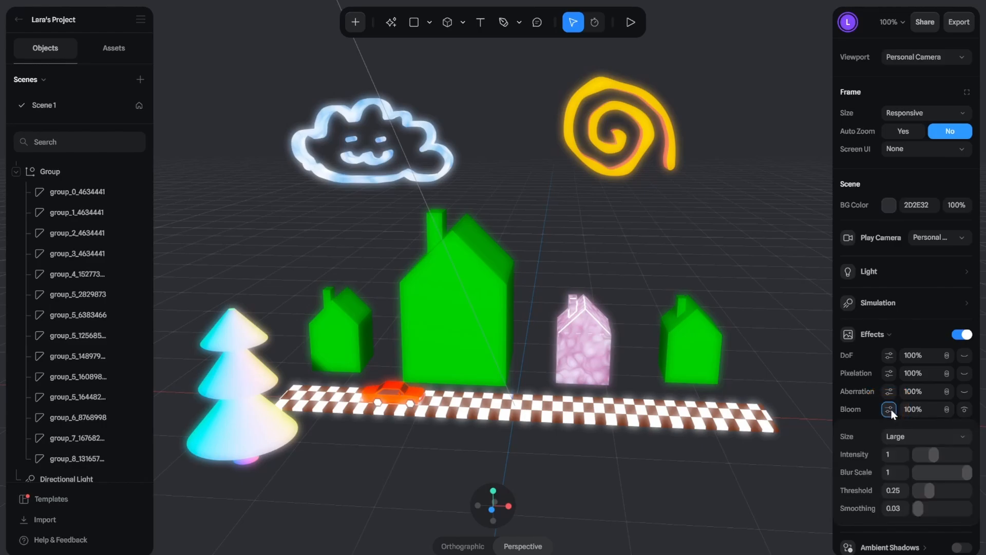
{"action": "left_click_drag", "start_coordinate": [931, 455], "coordinate": [960, 474]}
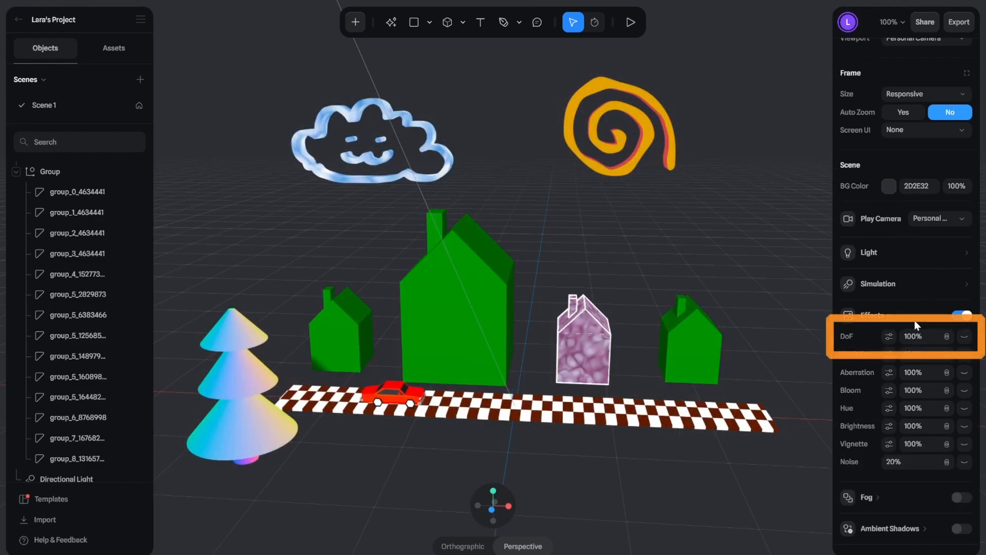
Step: Preview the DoF, Pixelation, Aberration and Bloom effects on the scene one at a time, disabling each again
{"action": "left_click", "coordinate": [967, 338]}
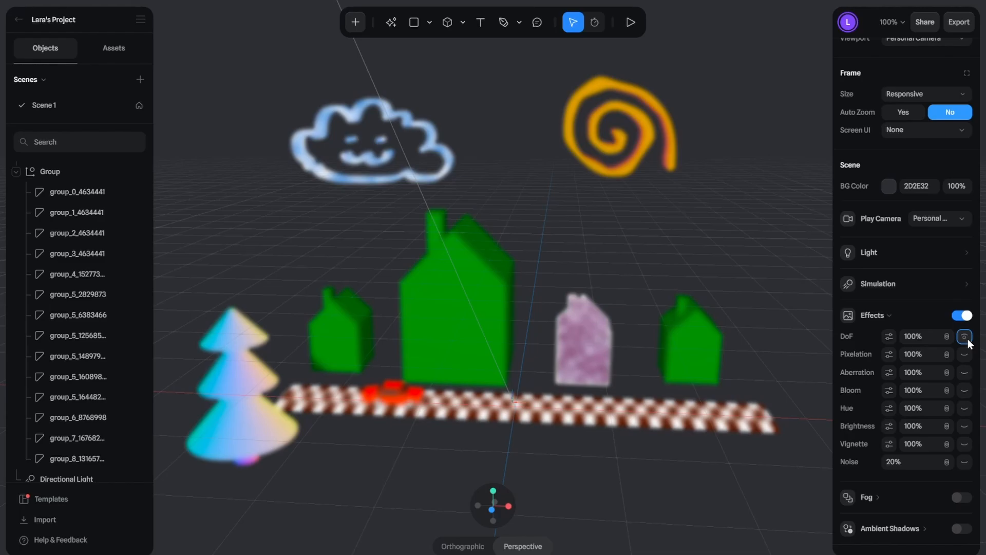
{"action": "left_click", "coordinate": [965, 337]}
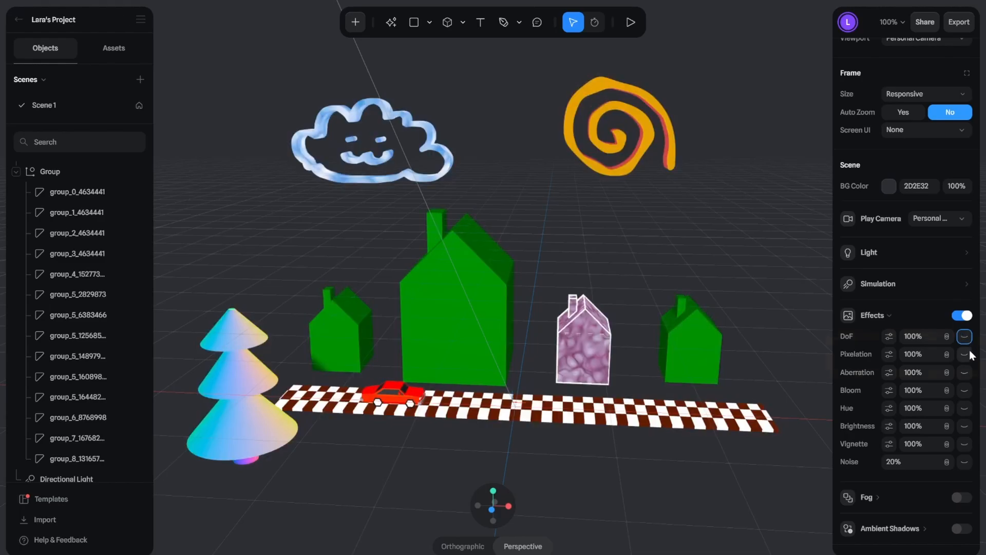
{"action": "left_click", "coordinate": [965, 354]}
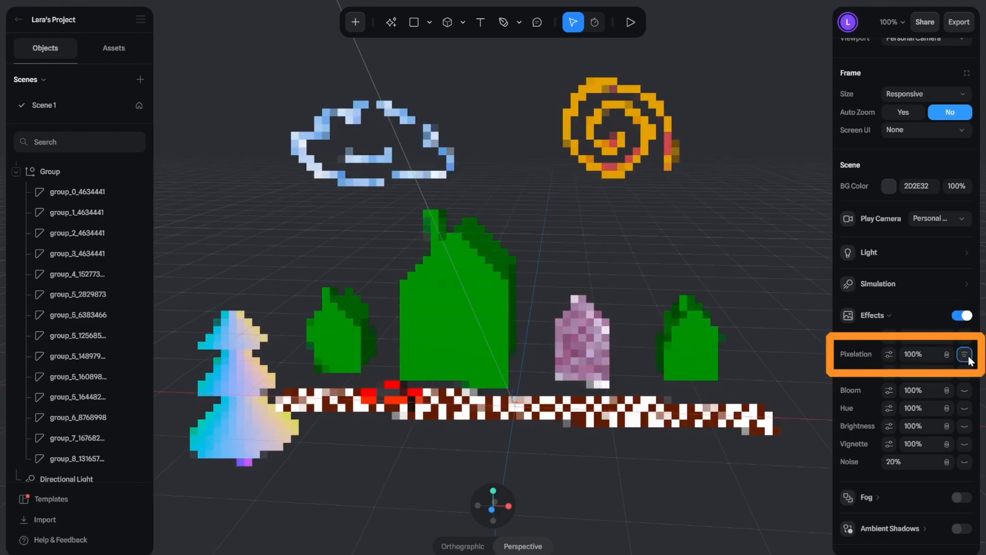
{"action": "left_click", "coordinate": [965, 355]}
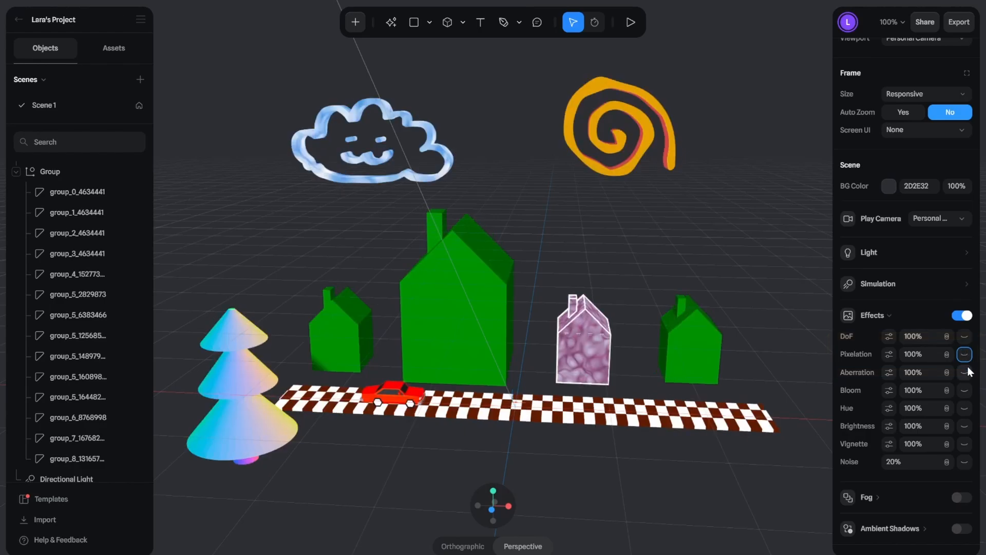
{"action": "left_click", "coordinate": [965, 372]}
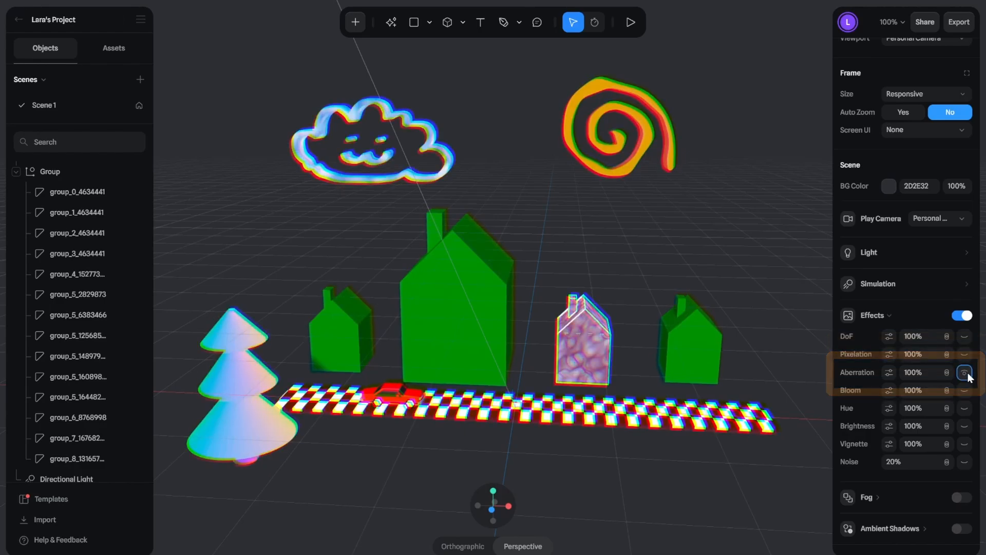
{"action": "left_click", "coordinate": [965, 373]}
{"action": "left_click", "coordinate": [965, 390]}
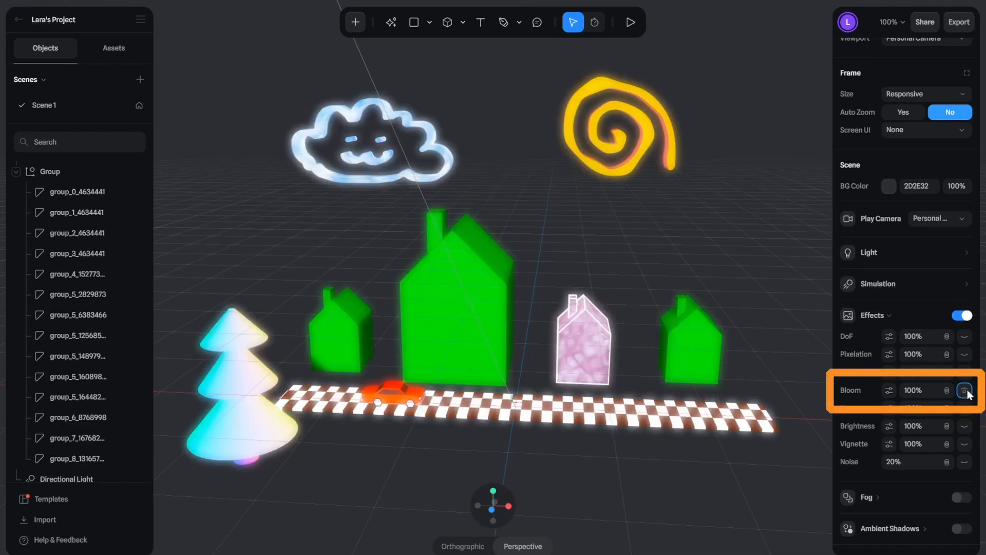
{"action": "left_click", "coordinate": [965, 390]}
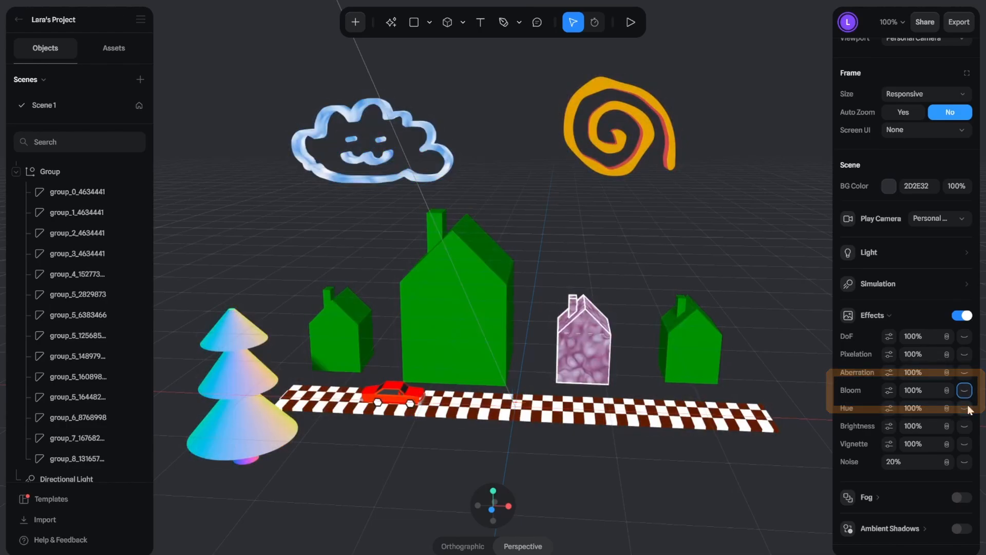
Step: Preview the Hue, Brightness, Vignette and Noise effects on the scene one at a time, disabling each again
{"action": "left_click", "coordinate": [966, 408]}
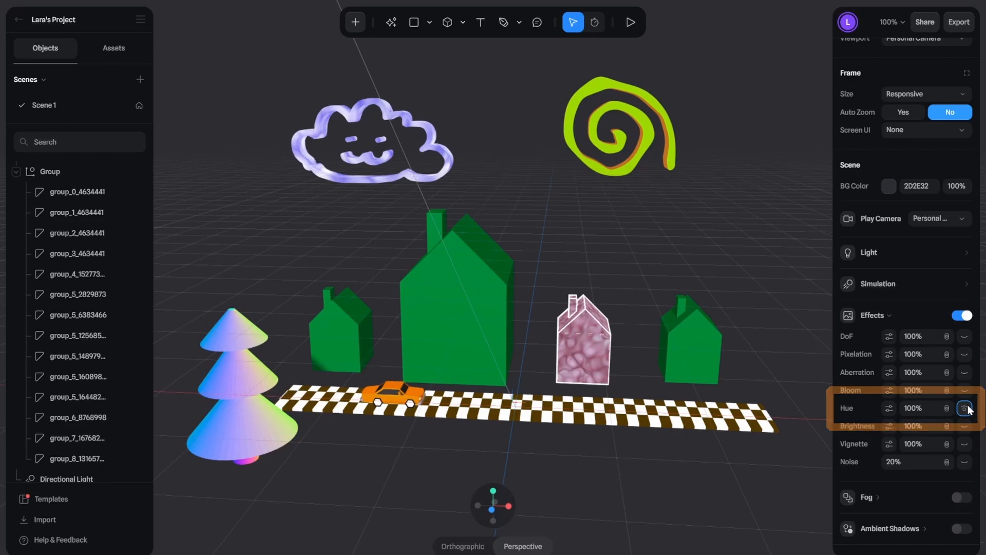
{"action": "left_click", "coordinate": [965, 408]}
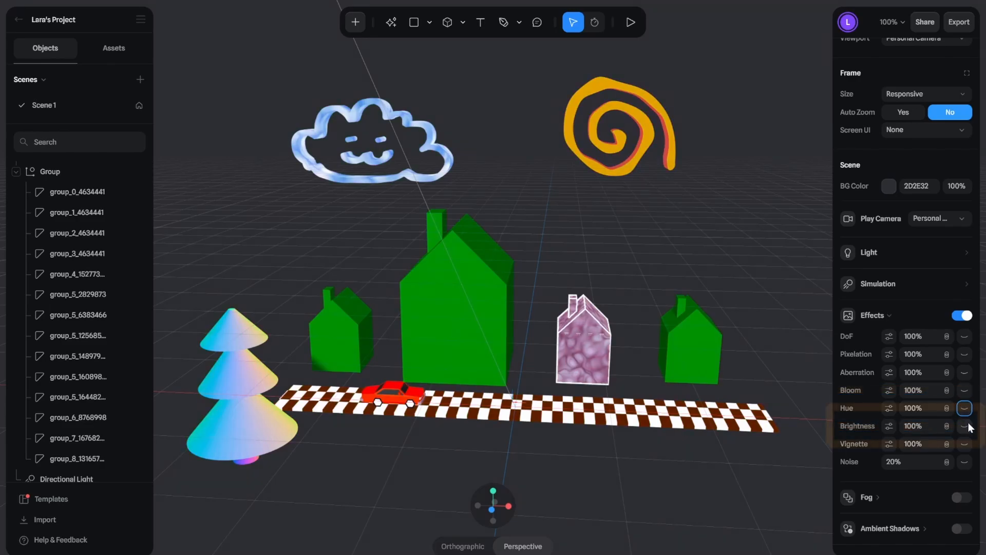
{"action": "left_click", "coordinate": [966, 426]}
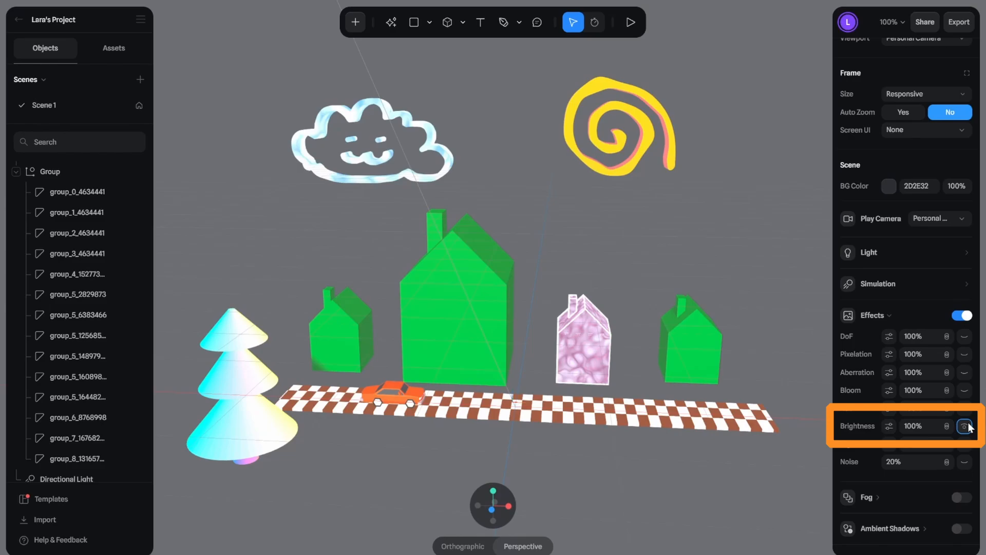
{"action": "left_click", "coordinate": [966, 426]}
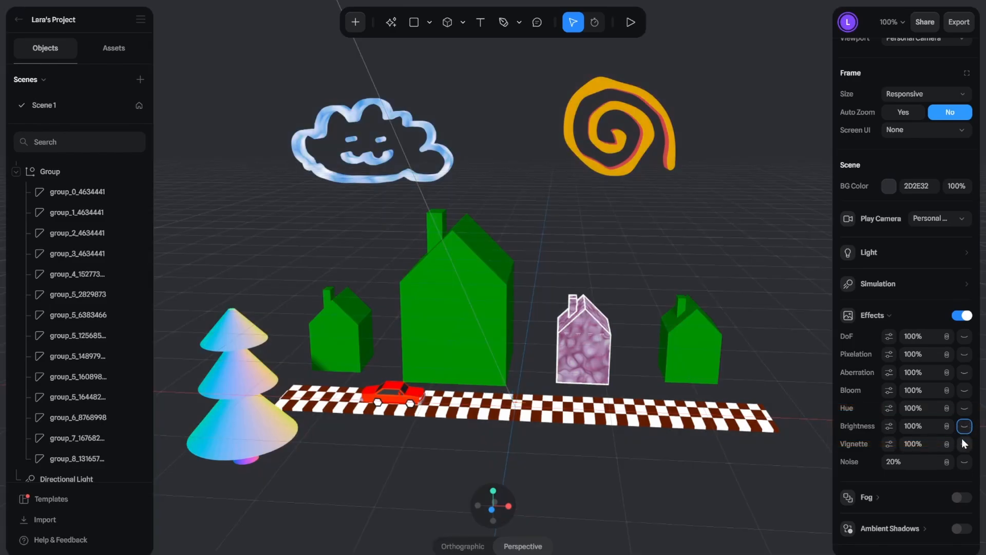
{"action": "left_click", "coordinate": [965, 444]}
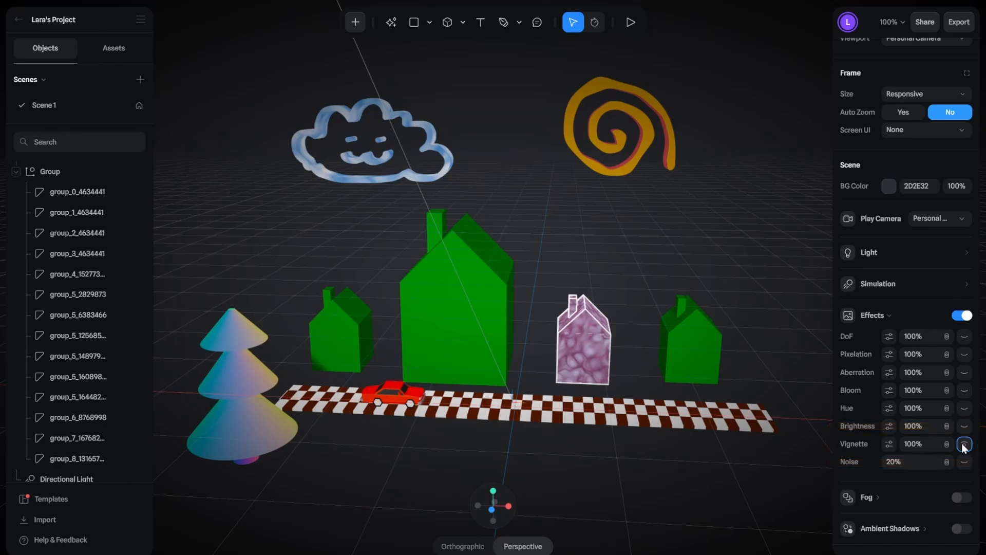
{"action": "left_click", "coordinate": [964, 443]}
{"action": "left_click", "coordinate": [966, 461]}
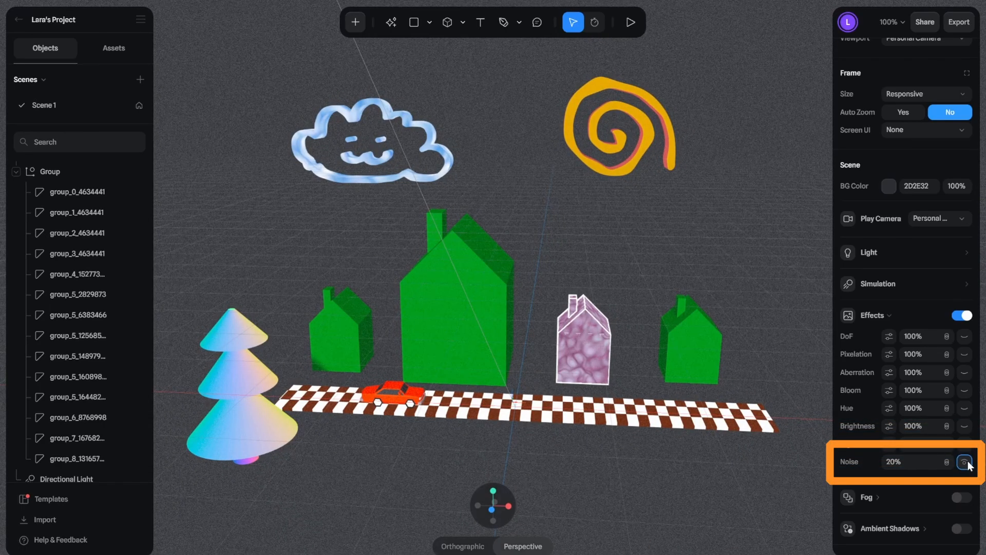
{"action": "left_click", "coordinate": [966, 461]}
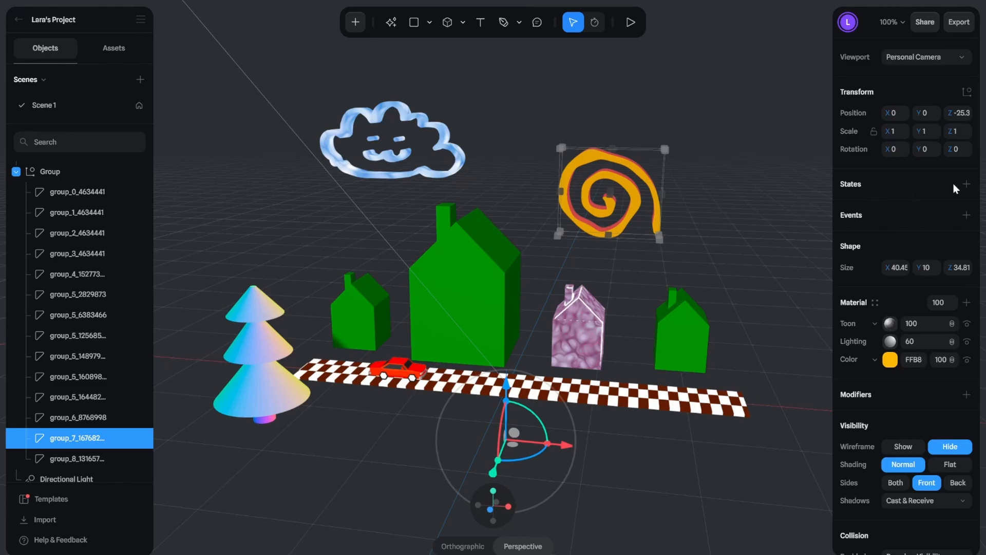
Step: Add a new state to the spiral (group_7) and raise the spiral in it to a Z position of about 14.65
{"action": "left_click", "coordinate": [966, 184]}
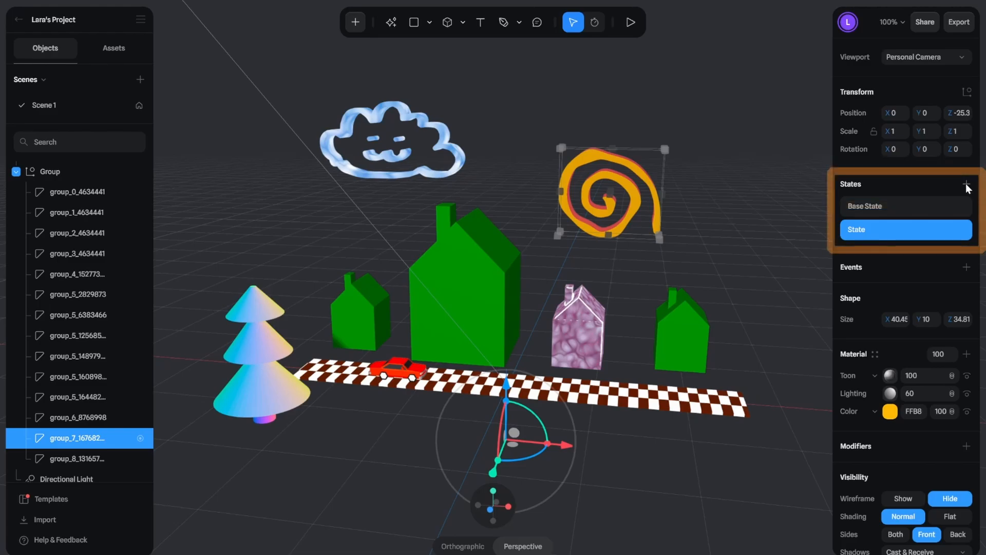
{"action": "left_click", "coordinate": [943, 207]}
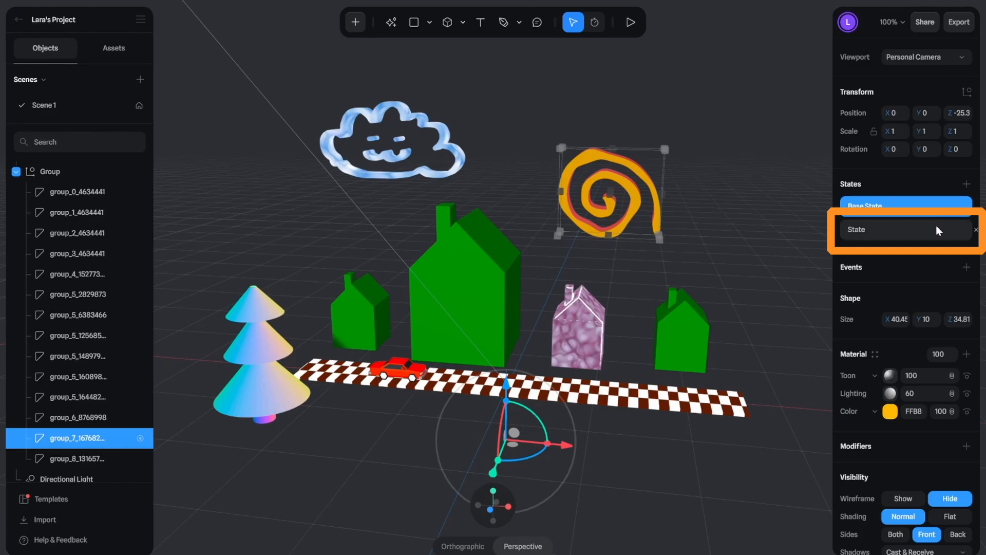
{"action": "left_click", "coordinate": [936, 230]}
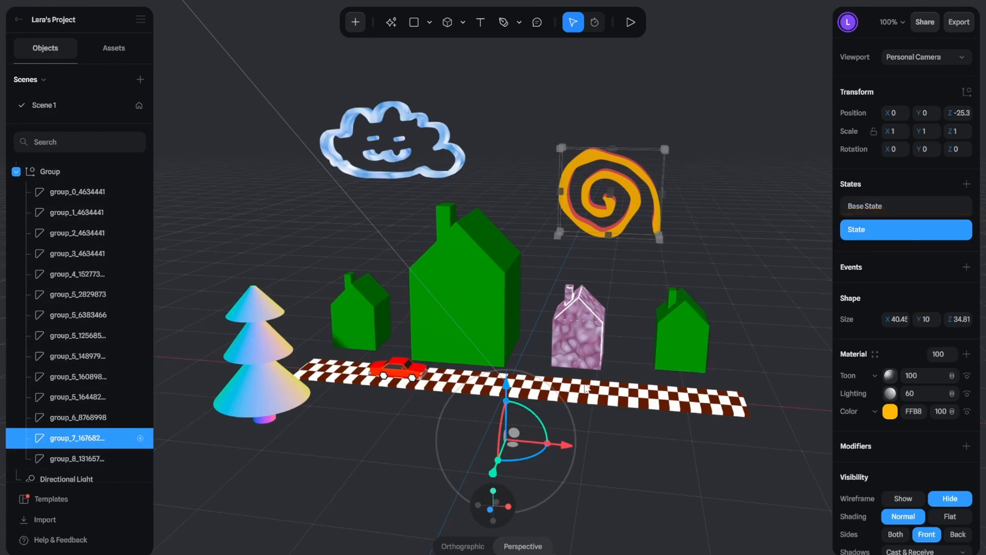
{"action": "left_click_drag", "start_coordinate": [507, 391], "coordinate": [502, 293]}
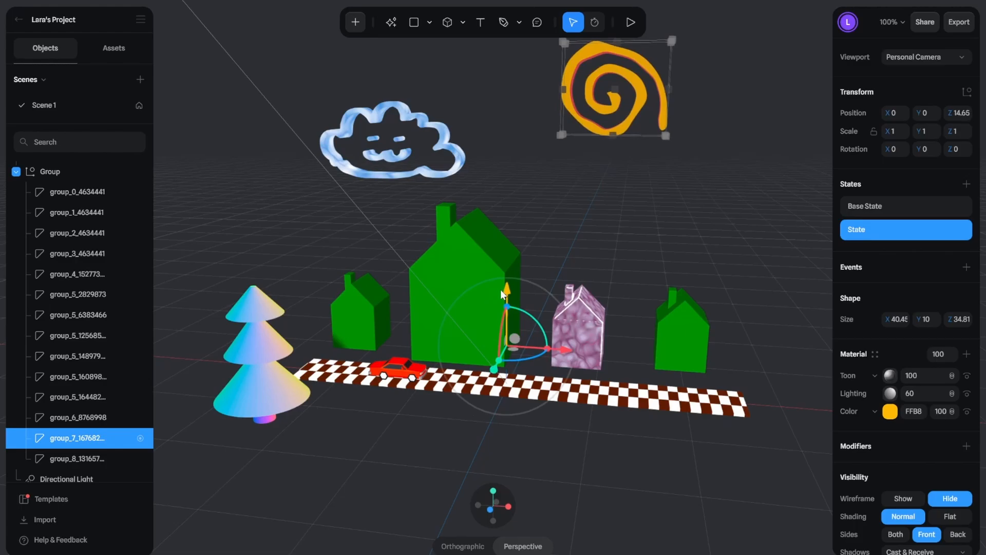
Step: Switch the spiral between its Base State and the raised state to compare the two positions
{"action": "left_click", "coordinate": [900, 211]}
{"action": "left_click", "coordinate": [898, 233]}
{"action": "left_click", "coordinate": [898, 211]}
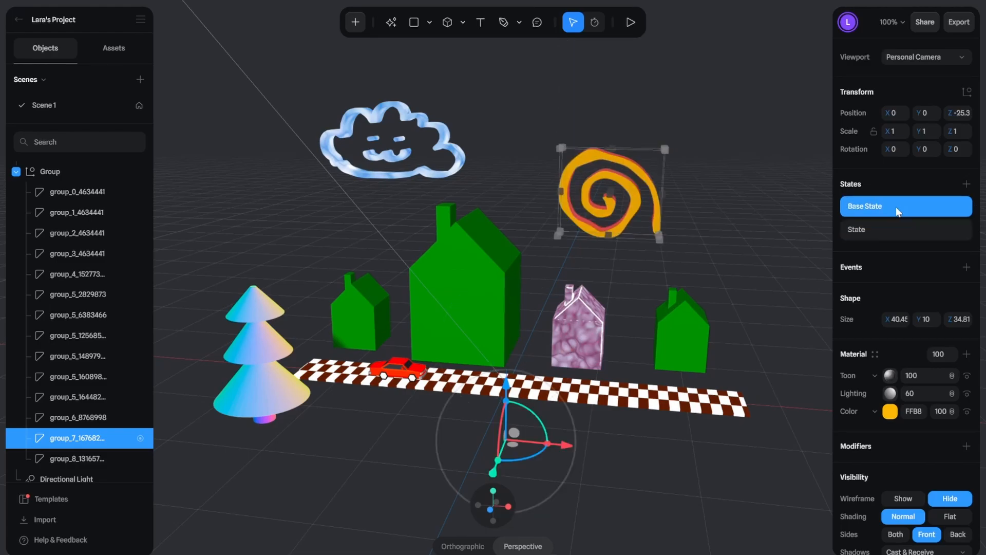
{"action": "left_click", "coordinate": [896, 232]}
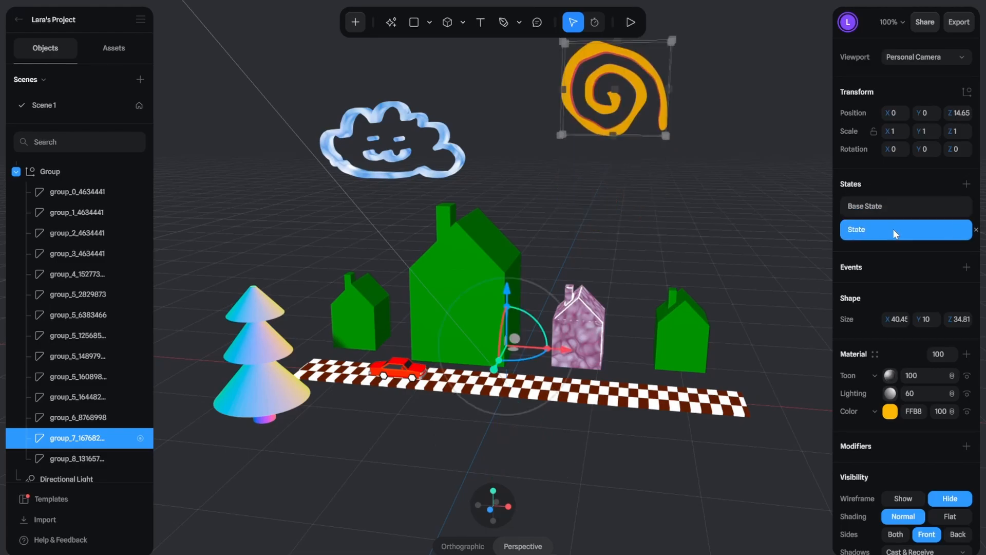
Step: Add another state to the spiral, with its scale locked and set to 2, and reposition it at about X -16.6, Z -72
{"action": "left_click", "coordinate": [967, 186]}
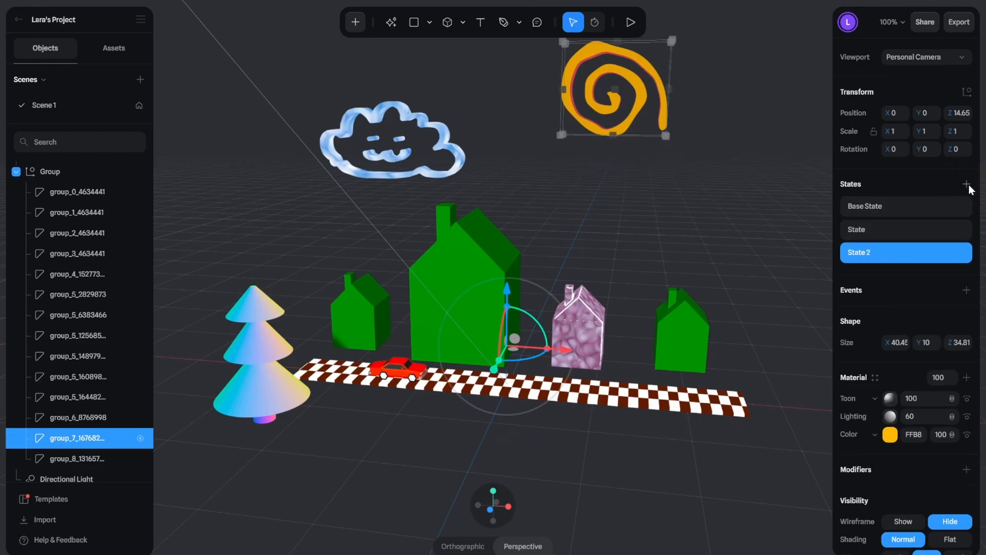
{"action": "left_click", "coordinate": [874, 134]}
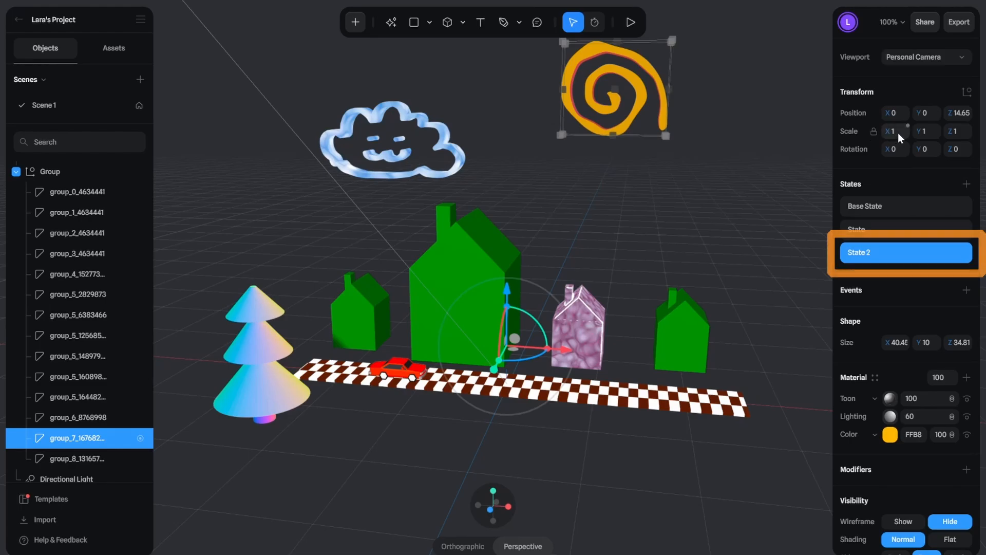
{"action": "left_click", "coordinate": [898, 134]}
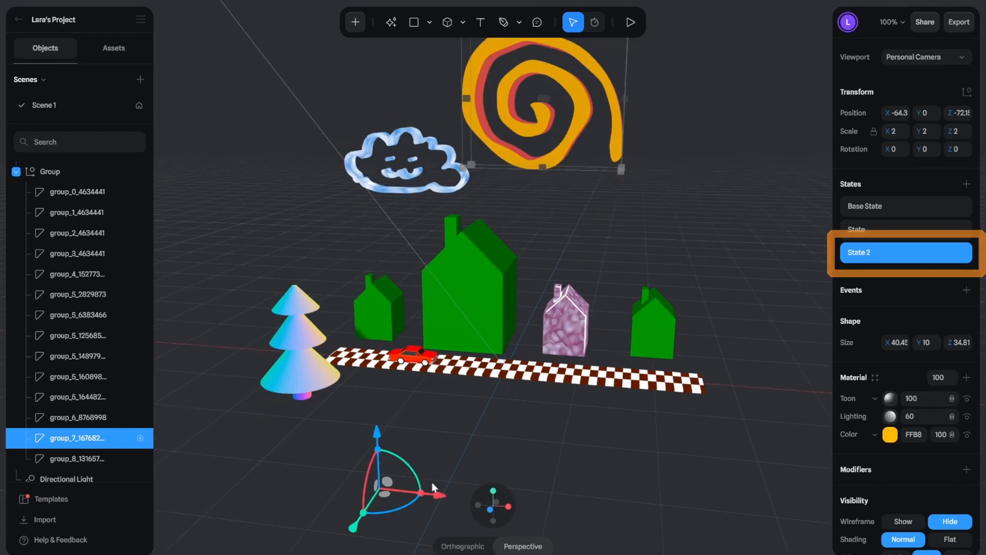
{"action": "left_click_drag", "start_coordinate": [452, 464], "coordinate": [535, 472]}
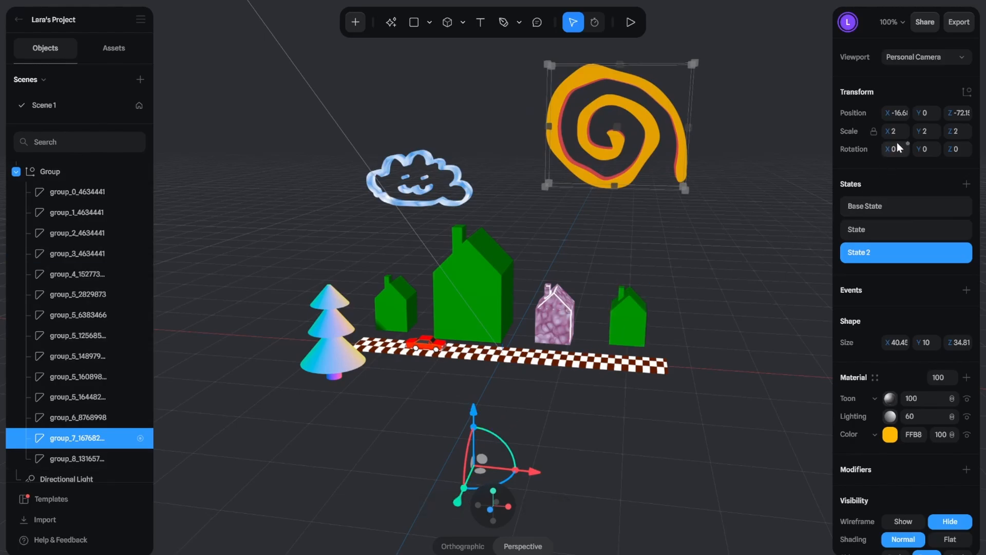
Step: Cycle through the spiral's three states to compare them, ending on the Base State
{"action": "left_click", "coordinate": [892, 205]}
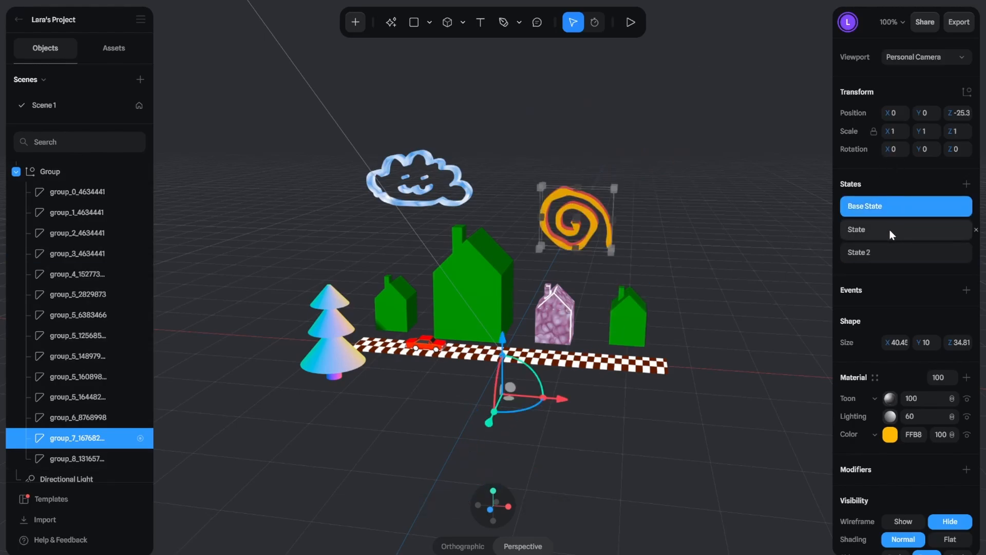
{"action": "left_click", "coordinate": [890, 229]}
{"action": "left_click", "coordinate": [891, 254]}
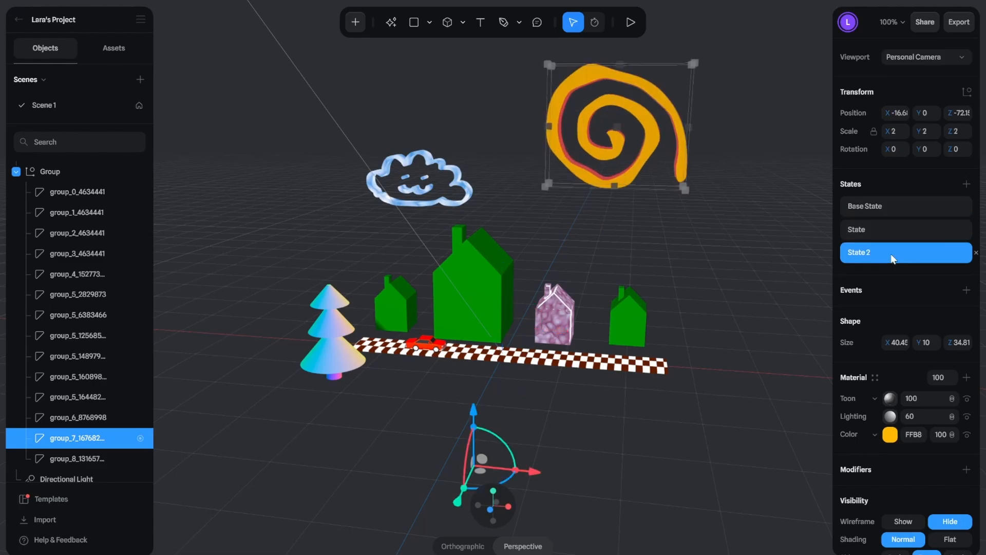
{"action": "left_click", "coordinate": [889, 226]}
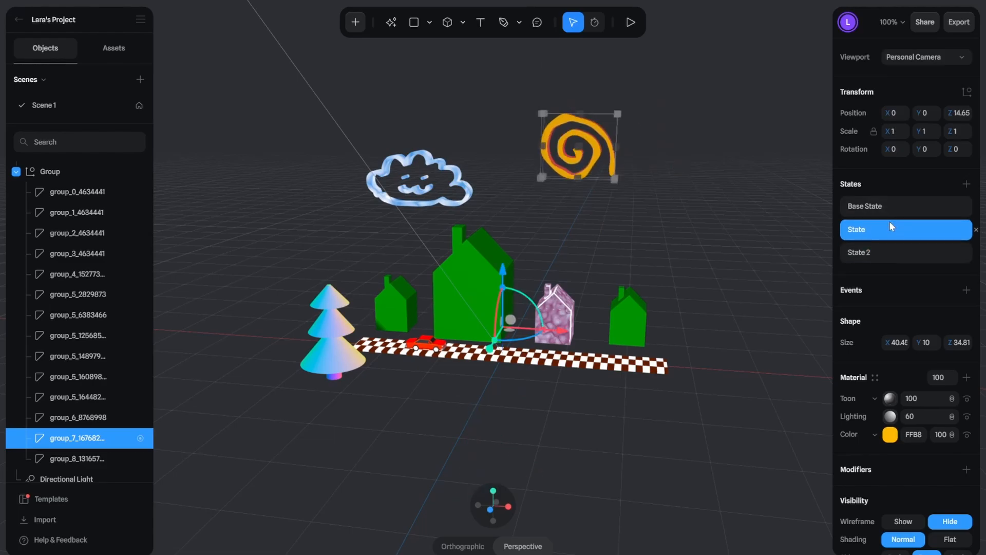
{"action": "left_click", "coordinate": [890, 206]}
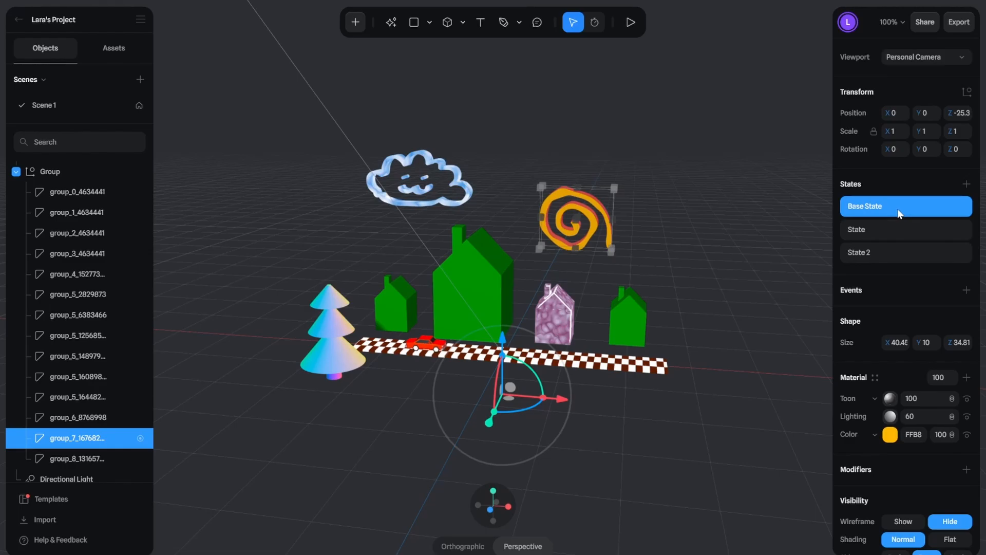
Step: Add a Start event to the spiral with a Transition action
{"action": "left_click", "coordinate": [966, 291]}
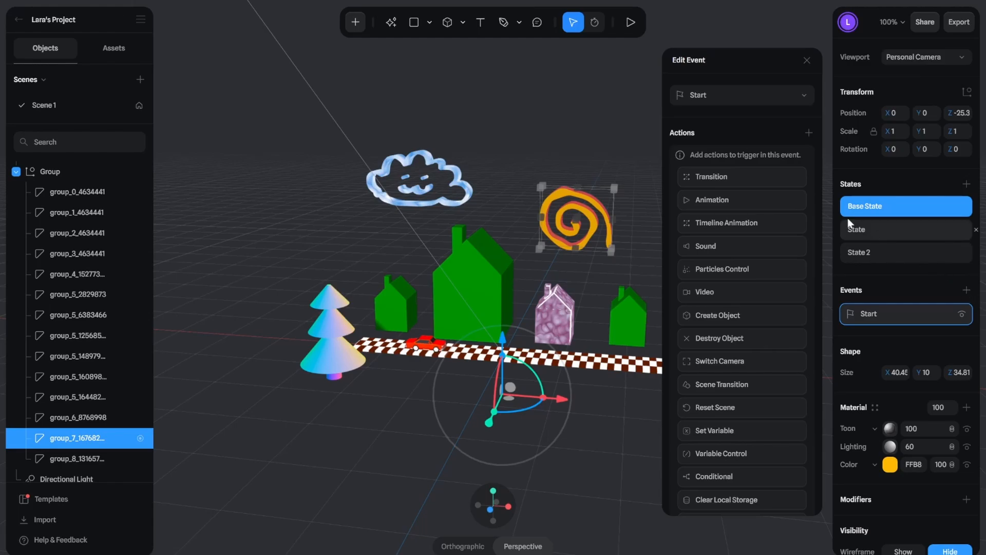
{"action": "left_click", "coordinate": [740, 184]}
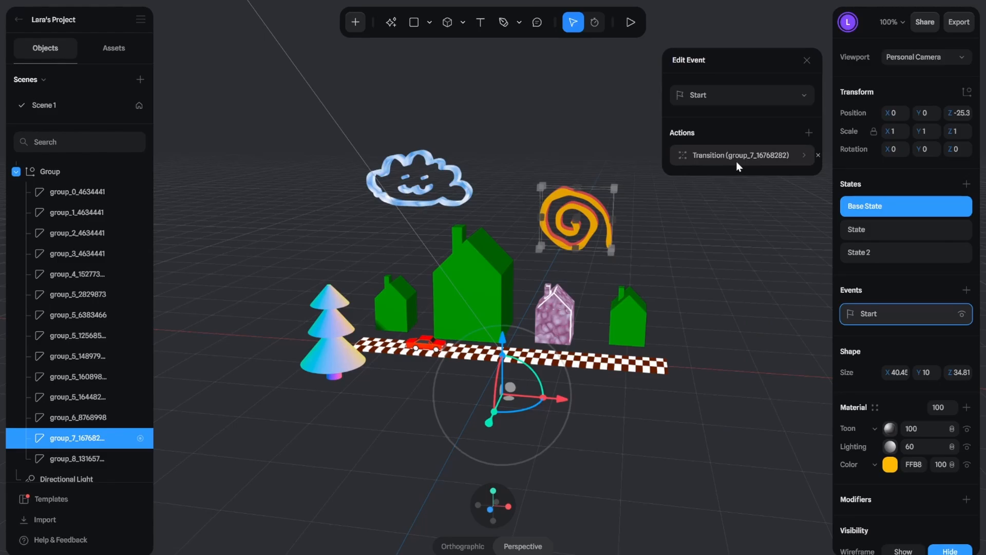
Step: Set the spiral's transition sequence to run from Base State to State to State 2
{"action": "left_click", "coordinate": [736, 166]}
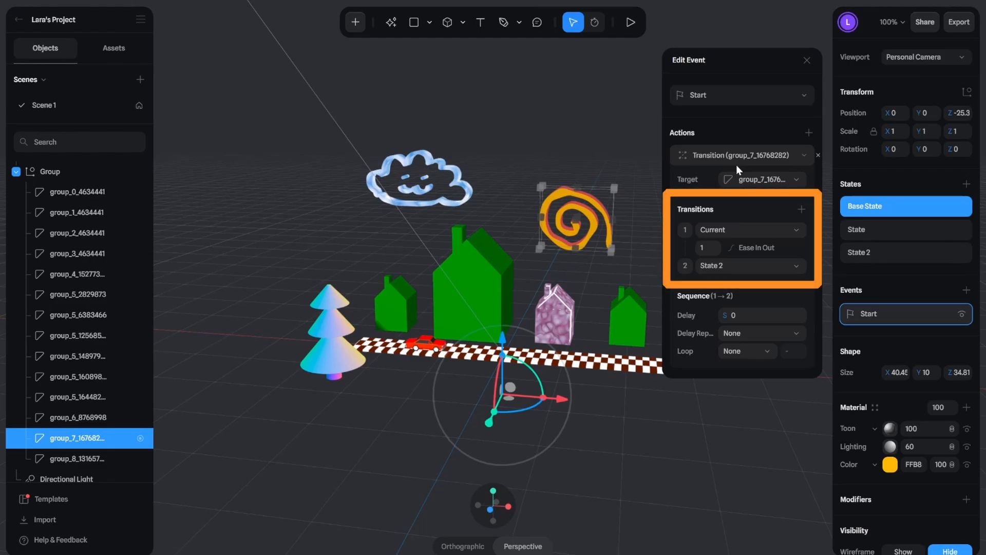
{"action": "left_click", "coordinate": [745, 234]}
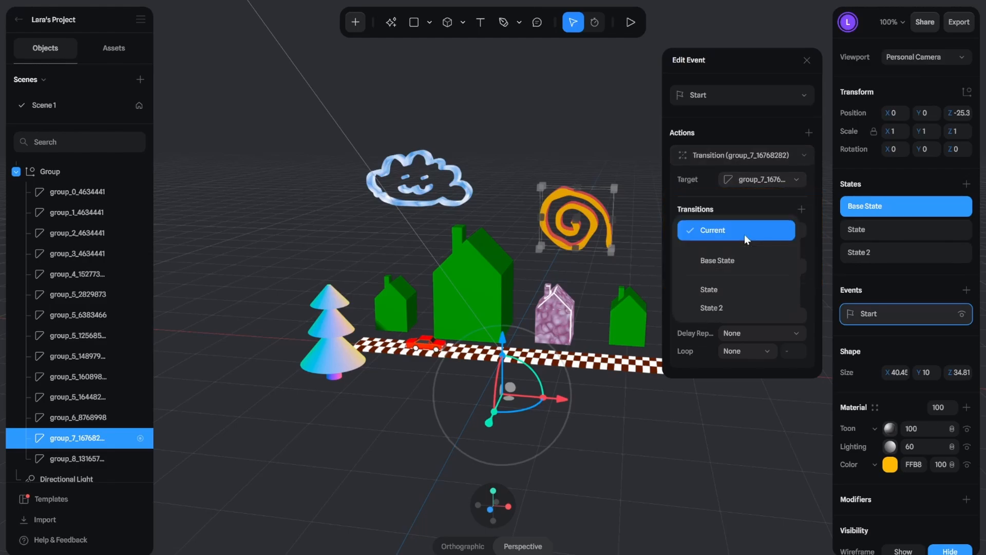
{"action": "left_click", "coordinate": [744, 260]}
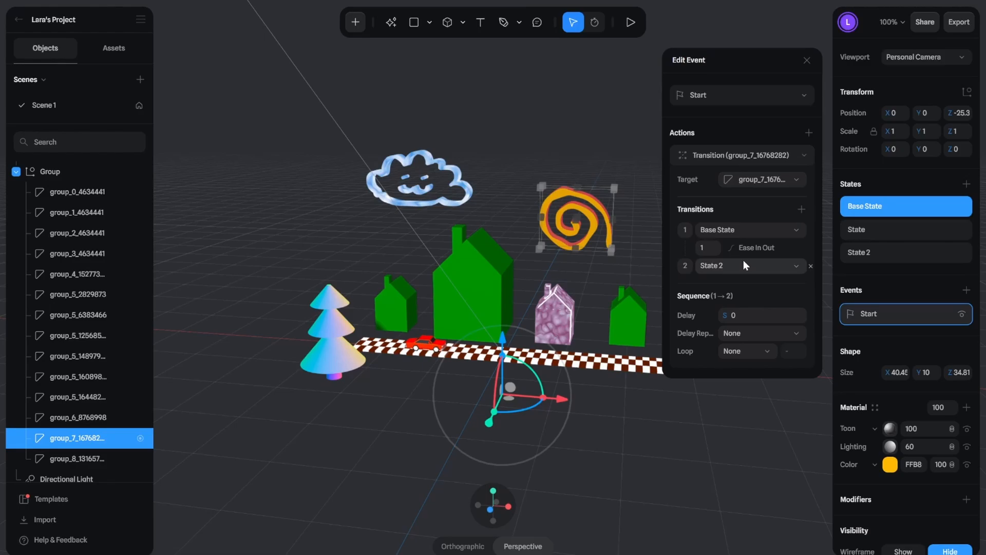
{"action": "left_click", "coordinate": [744, 265]}
{"action": "left_click", "coordinate": [741, 246]}
{"action": "left_click", "coordinate": [801, 210]}
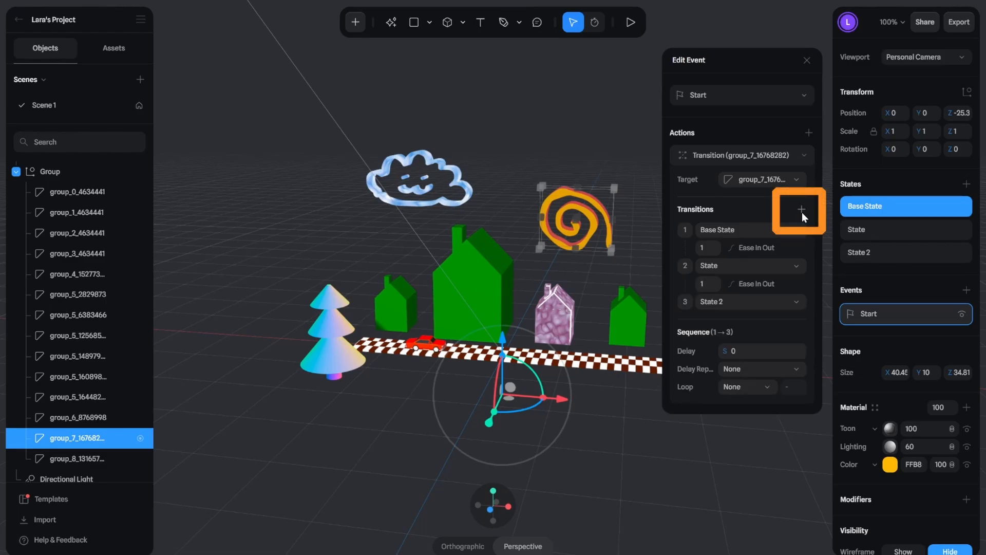
{"action": "left_click", "coordinate": [745, 303]}
{"action": "left_click", "coordinate": [744, 302]}
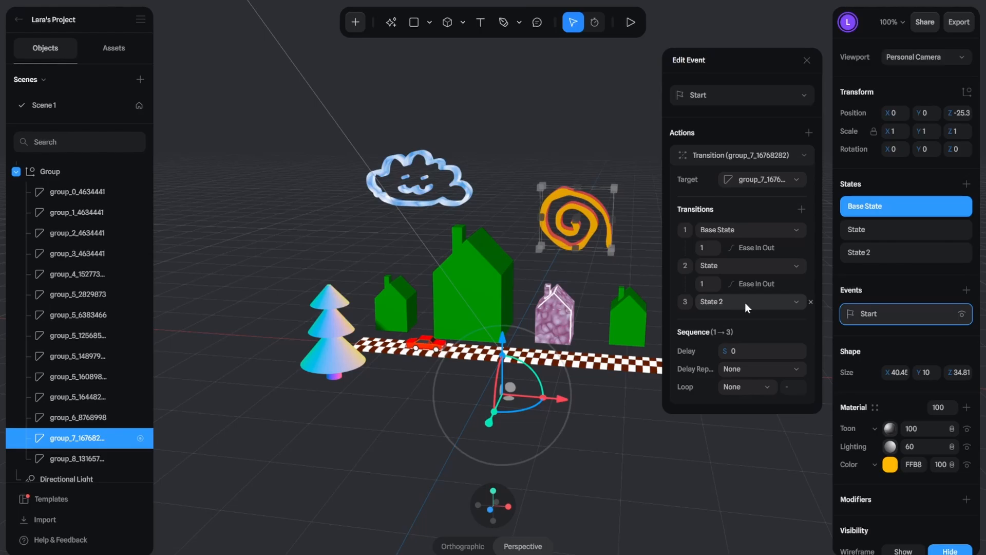
Step: Play the scene to preview the spiral's transition from several angles, and return to editing
{"action": "left_click", "coordinate": [628, 28]}
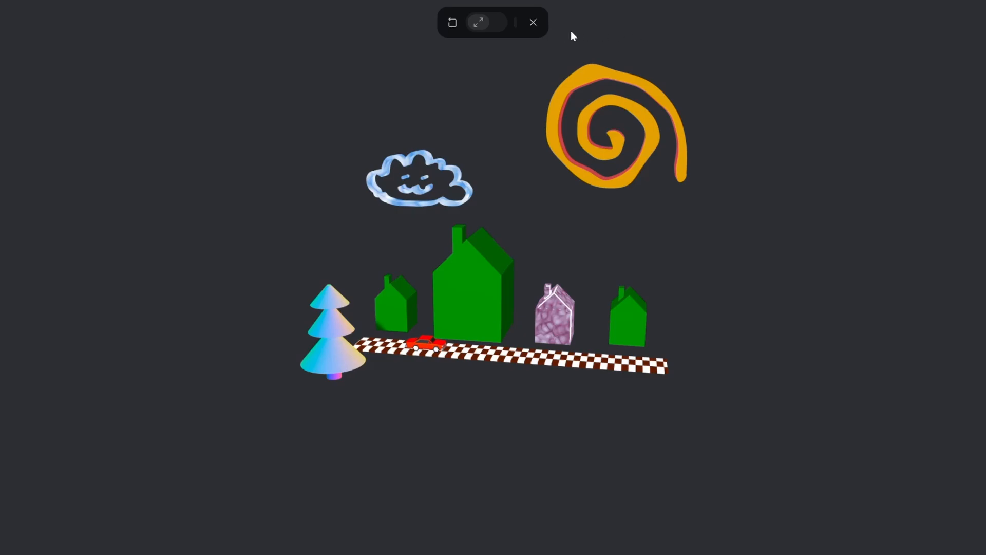
{"action": "left_click_drag", "start_coordinate": [530, 88], "coordinate": [473, 105]}
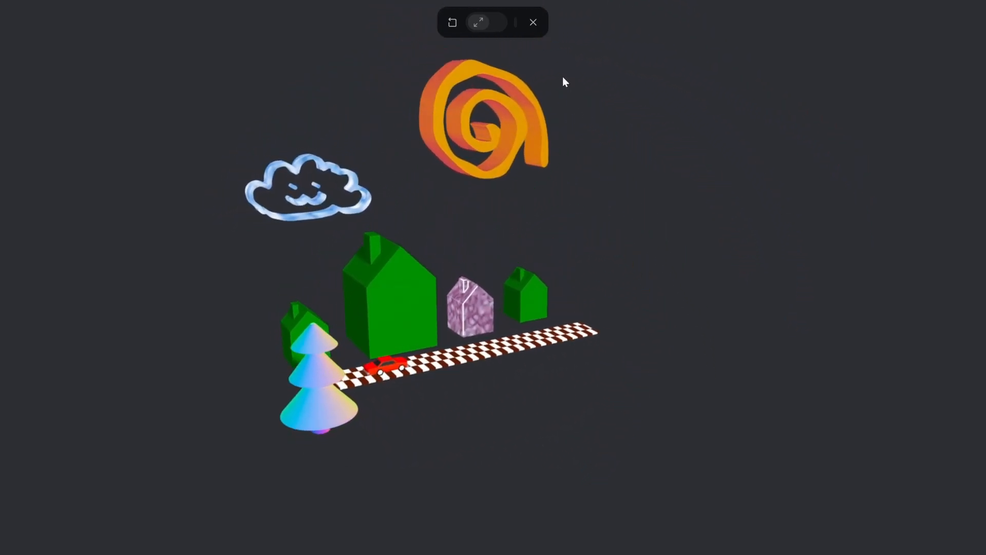
{"action": "left_click_drag", "start_coordinate": [533, 71], "coordinate": [519, 89]}
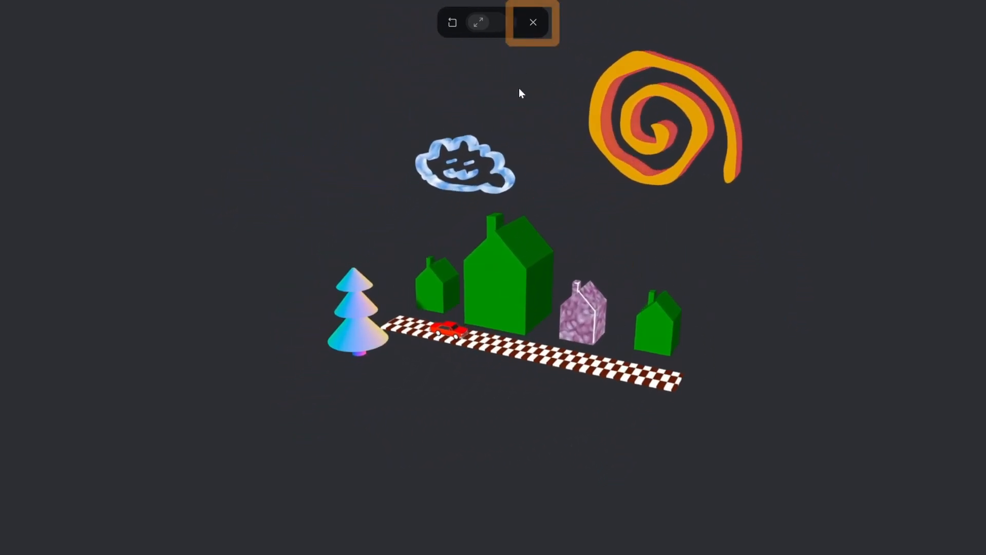
{"action": "left_click", "coordinate": [529, 29]}
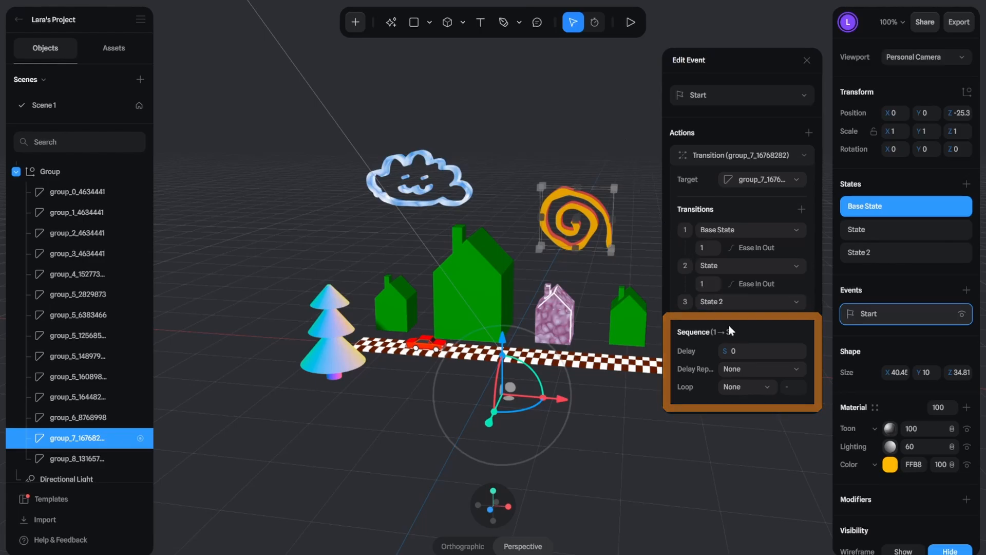
Step: Set the spiral's transition to loop infinitely with a Ping Pong cycle, and preview it in play mode
{"action": "left_click", "coordinate": [768, 384]}
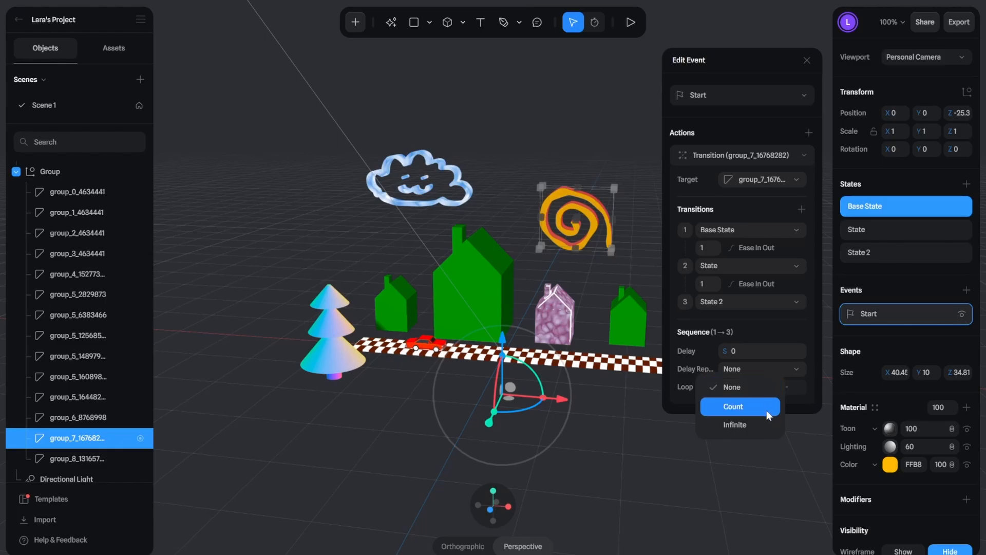
{"action": "left_click", "coordinate": [765, 427]}
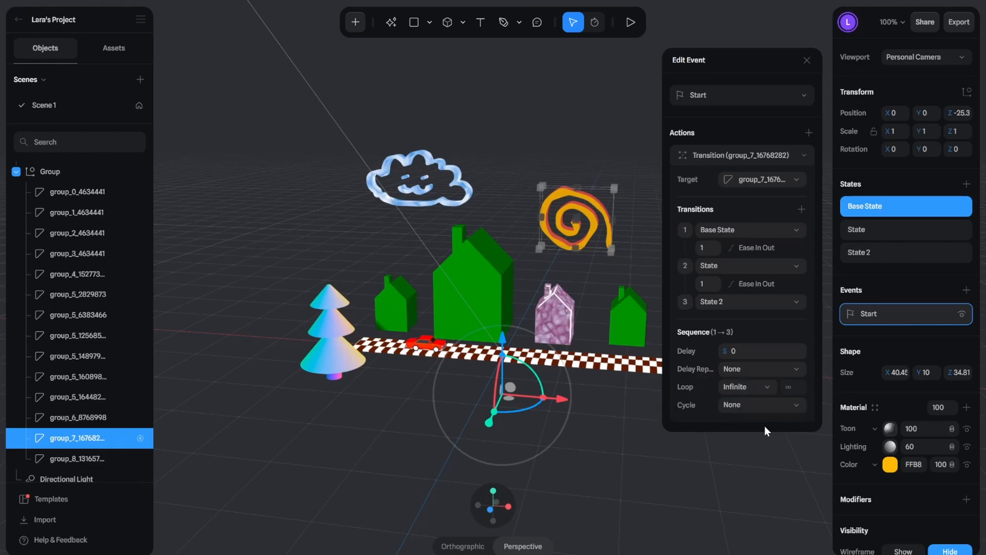
{"action": "left_click", "coordinate": [761, 405]}
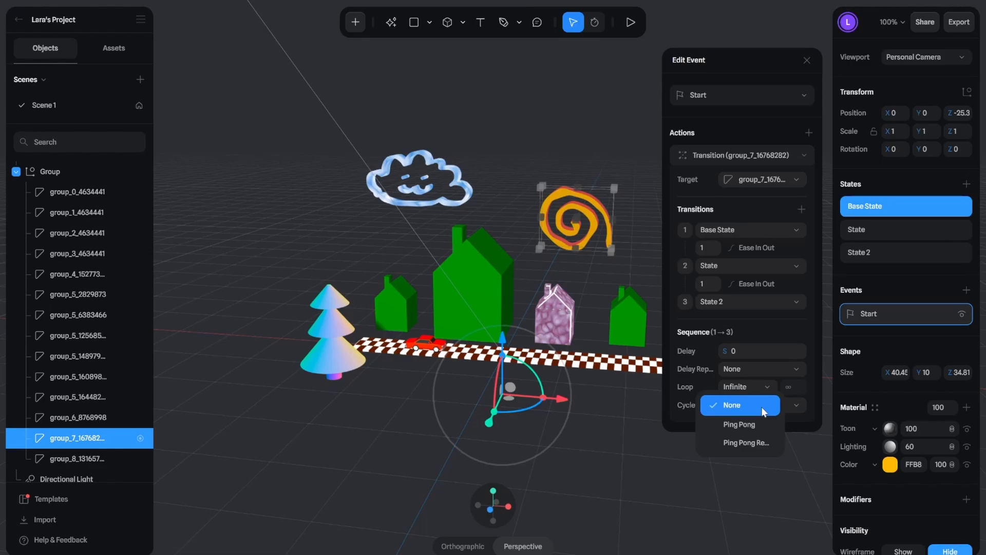
{"action": "left_click", "coordinate": [763, 426]}
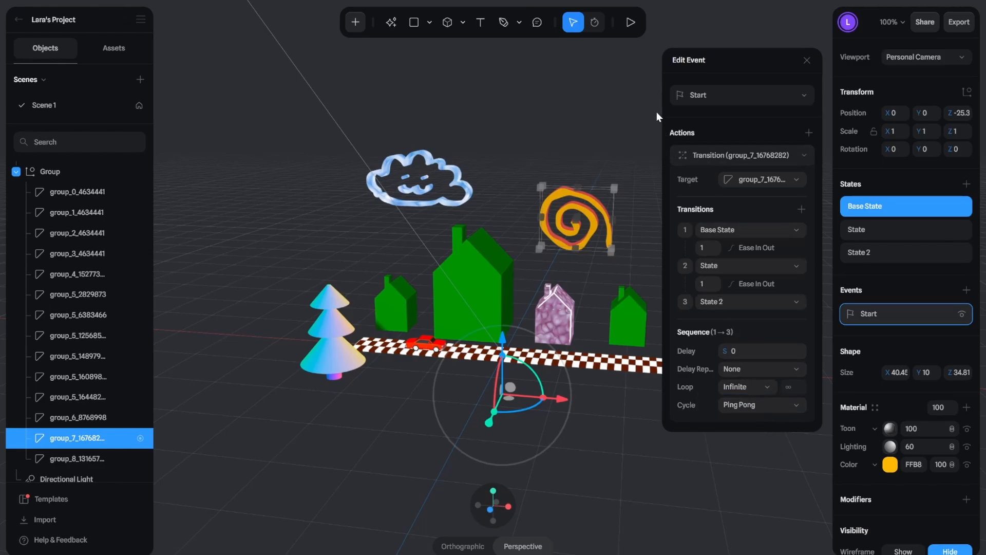
{"action": "left_click", "coordinate": [631, 23]}
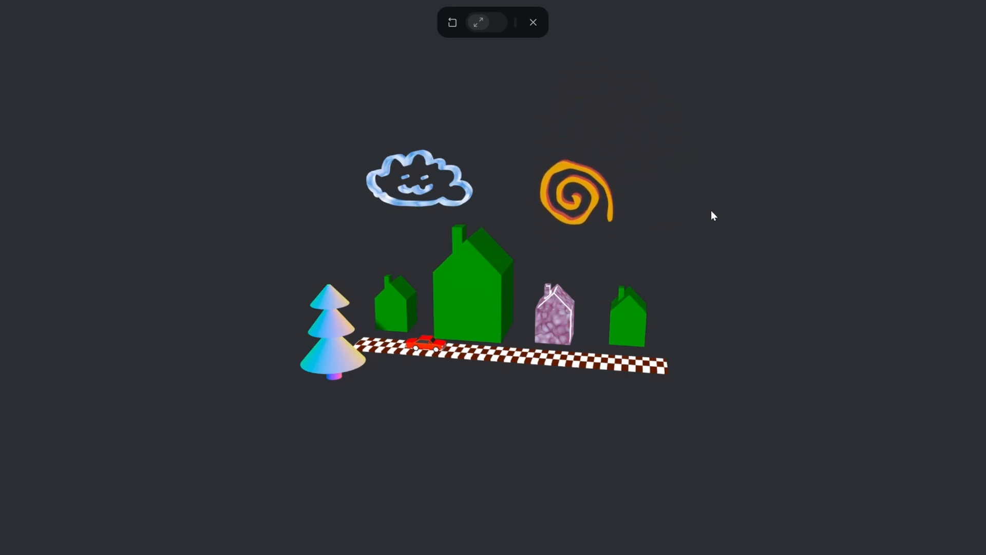
{"action": "left_click", "coordinate": [532, 24]}
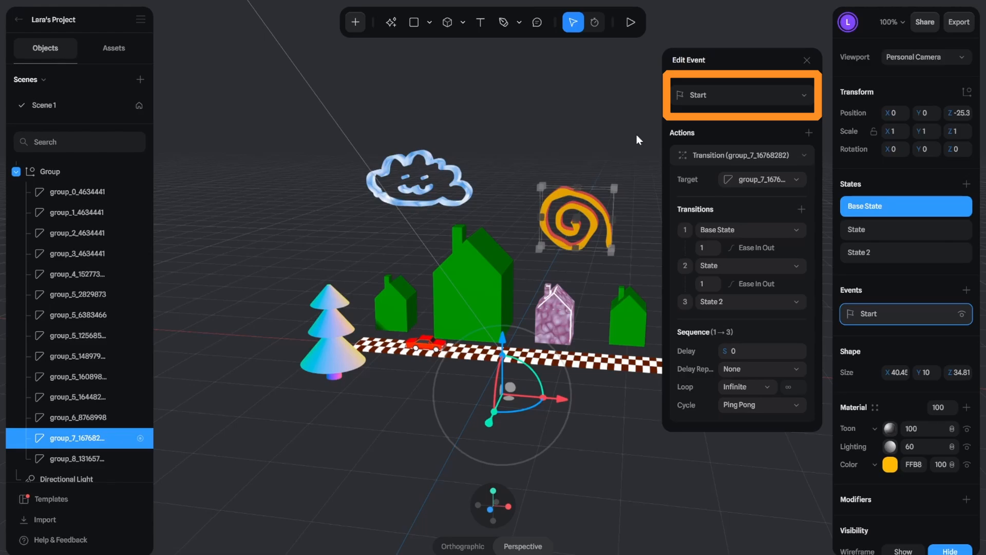
Step: Change the spiral's event trigger to Mouse Hover and test it on the spiral in play mode
{"action": "left_click", "coordinate": [747, 93]}
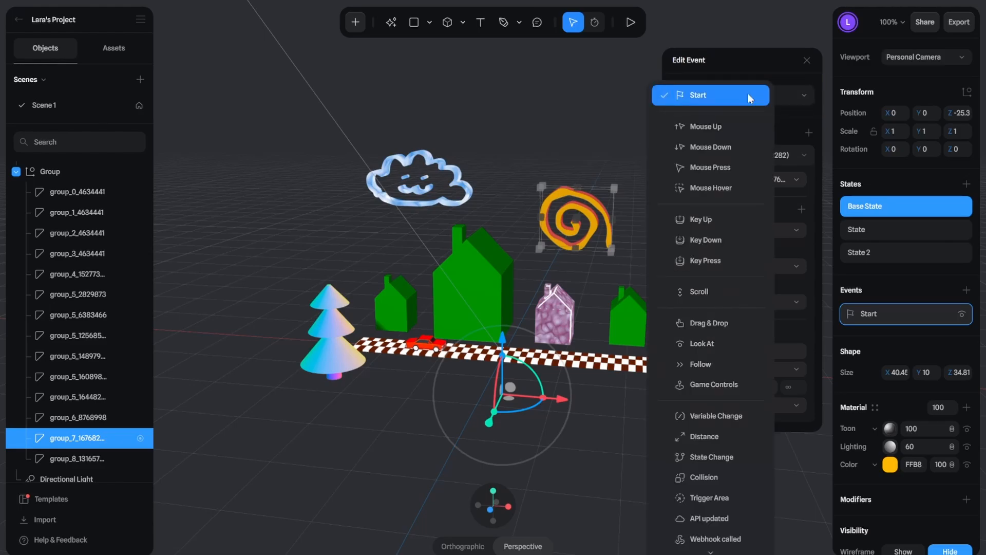
{"action": "left_click", "coordinate": [729, 189]}
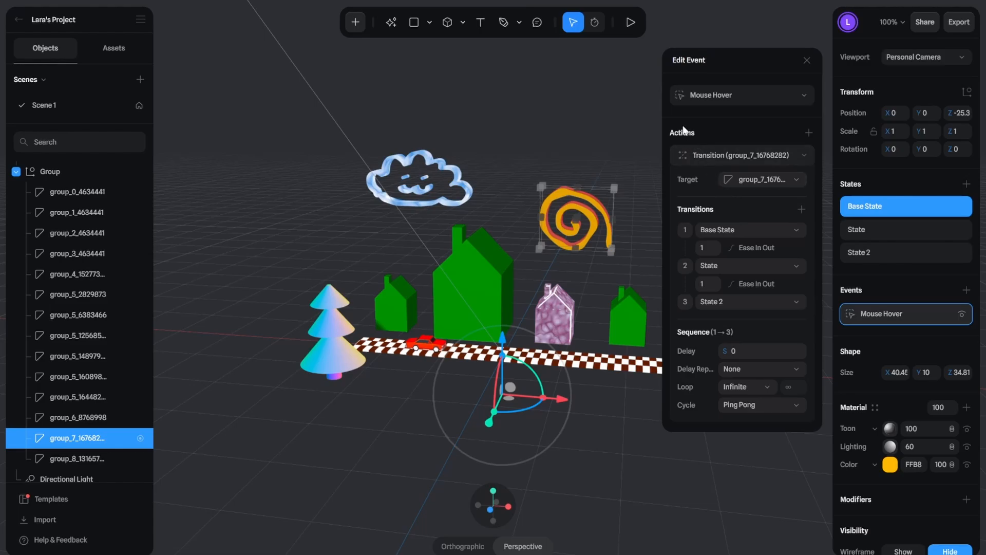
{"action": "left_click", "coordinate": [630, 26]}
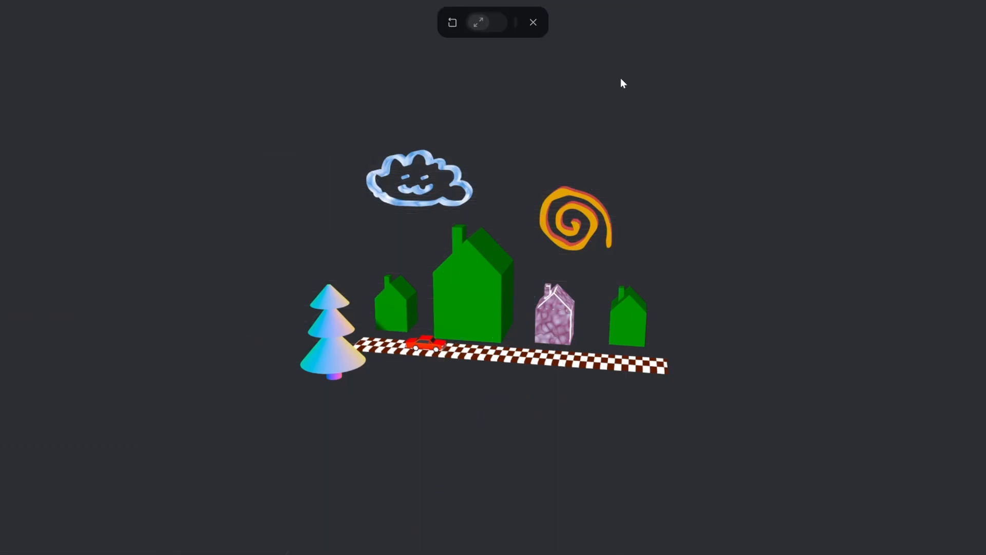
{"action": "left_click", "coordinate": [587, 209]}
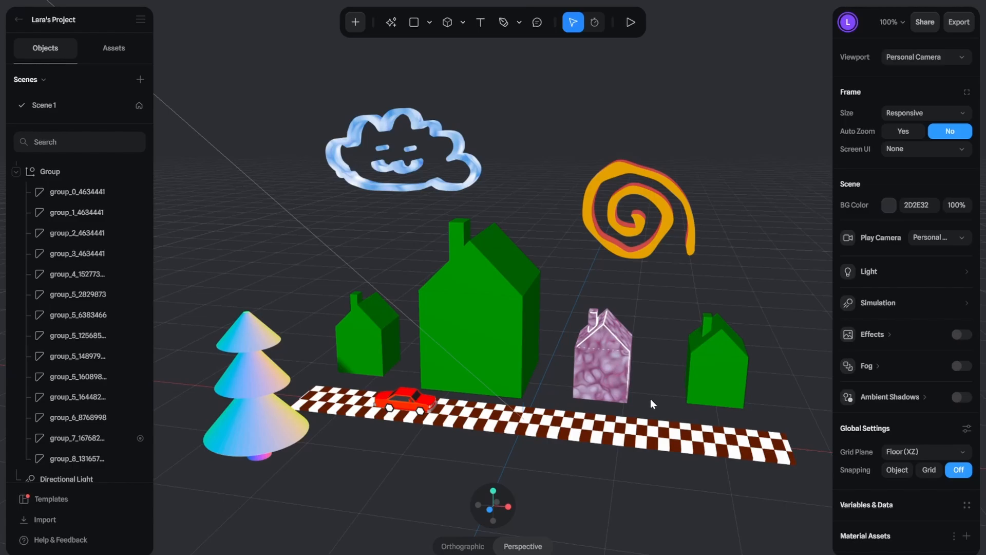
Step: Add a Noise material layer to the large green house and set the noise scale to 0.11
{"action": "double_click", "coordinate": [516, 331]}
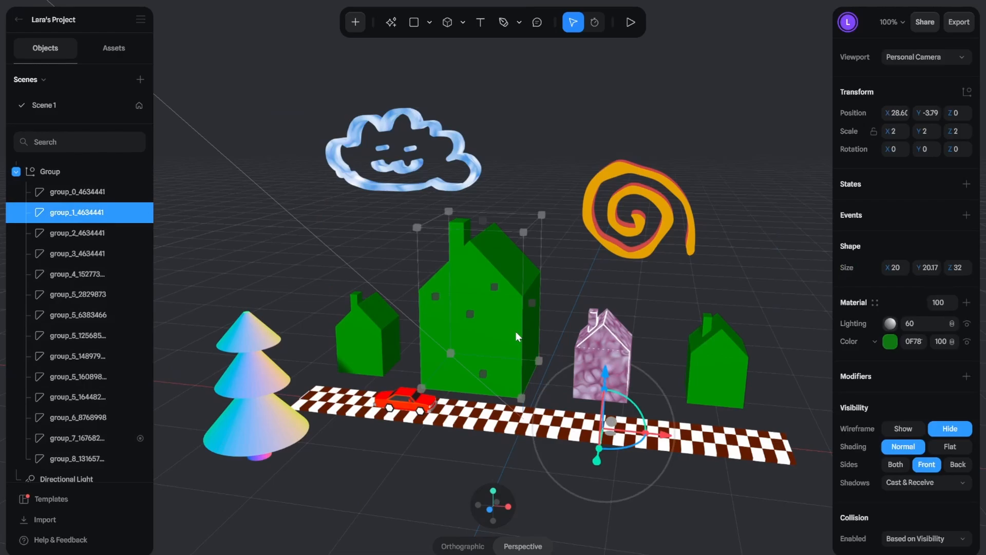
{"action": "left_click", "coordinate": [966, 303]}
{"action": "left_click", "coordinate": [875, 325]}
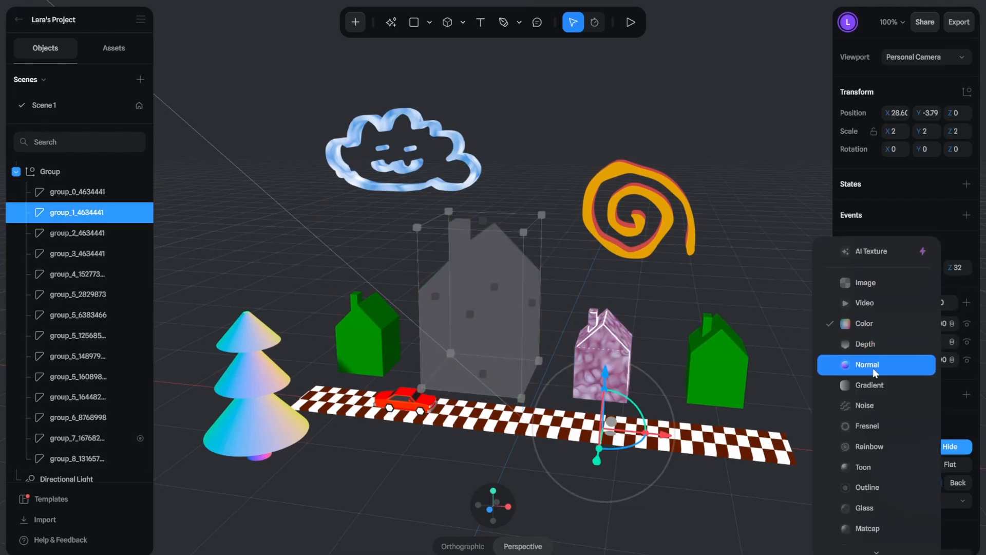
{"action": "left_click", "coordinate": [866, 404]}
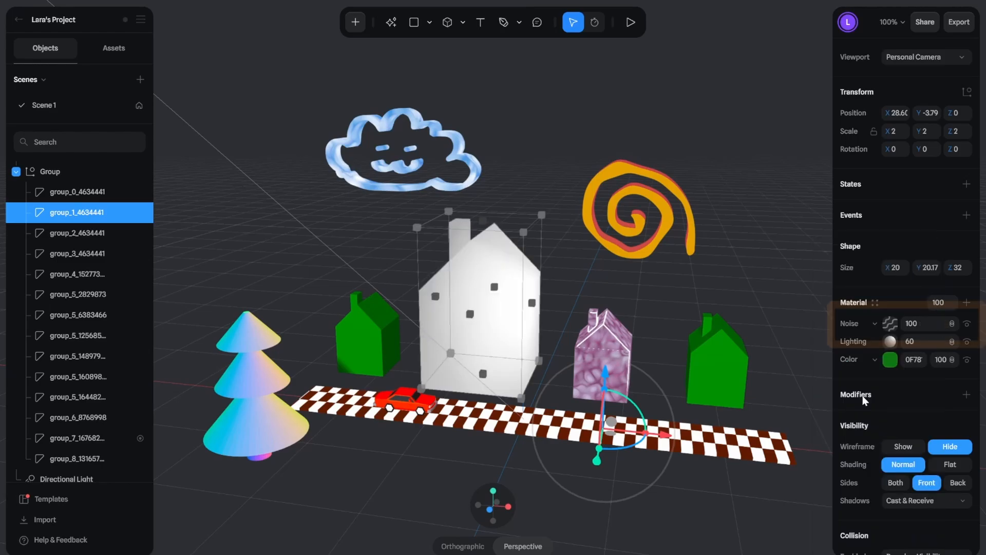
{"action": "left_click", "coordinate": [890, 323]}
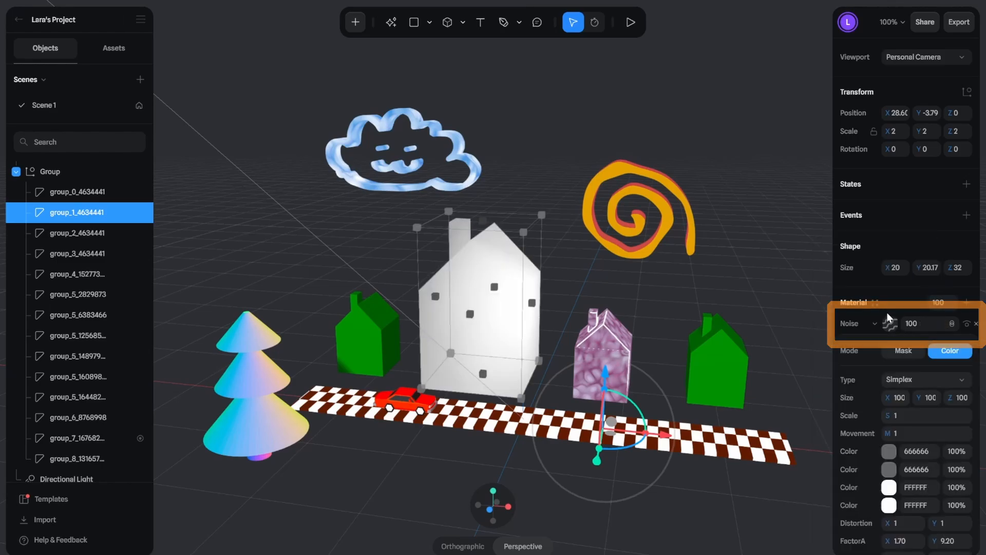
{"action": "scroll", "coordinate": [891, 349], "scroll_direction": "down", "scroll_amount": 1}
{"action": "left_click_drag", "start_coordinate": [890, 396], "coordinate": [910, 373]}
Step: Set the house noise's first colour to green 69DE8B and its second to dark green 0B4015
{"action": "left_click", "coordinate": [890, 433]}
{"action": "scroll", "coordinate": [893, 439], "scroll_direction": "down", "scroll_amount": 2}
{"action": "left_click", "coordinate": [899, 501]}
{"action": "left_click", "coordinate": [917, 502]}
{"action": "left_click", "coordinate": [889, 324]}
{"action": "left_click", "coordinate": [916, 519]}
{"action": "left_click", "coordinate": [950, 473]}
{"action": "left_click", "coordinate": [889, 328]}
Step: Set the house noise's third colour to B0E8E0 and its fourth to C2EDE0
{"action": "left_click", "coordinate": [889, 468]}
{"action": "scroll", "coordinate": [890, 468], "scroll_direction": "down", "scroll_amount": 2}
{"action": "left_click", "coordinate": [918, 537]}
{"action": "left_click", "coordinate": [872, 403]}
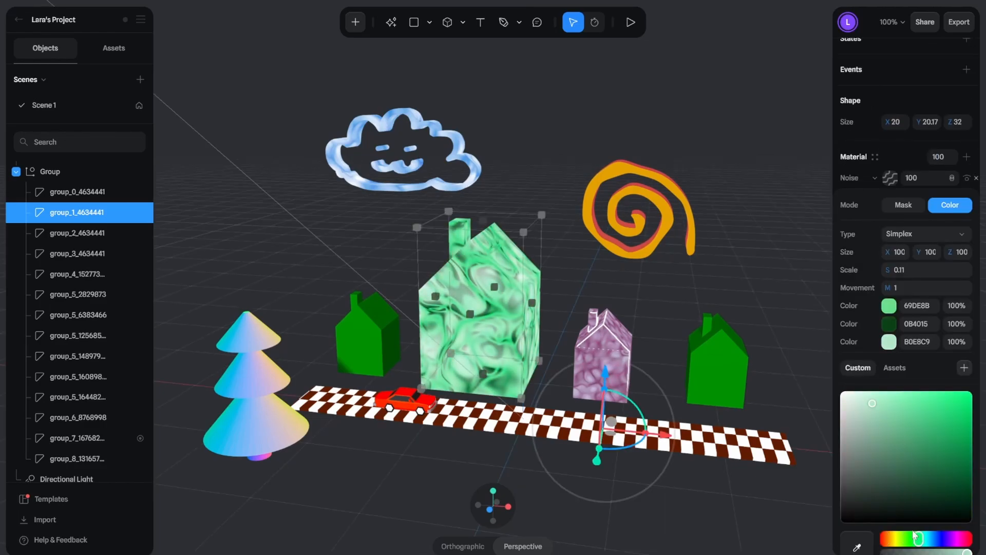
{"action": "left_click", "coordinate": [889, 342]}
{"action": "left_click", "coordinate": [892, 487]}
{"action": "scroll", "coordinate": [892, 487], "scroll_direction": "down", "scroll_amount": 3}
{"action": "left_click", "coordinate": [920, 502]}
{"action": "left_click", "coordinate": [863, 367]}
{"action": "left_click", "coordinate": [890, 305]}
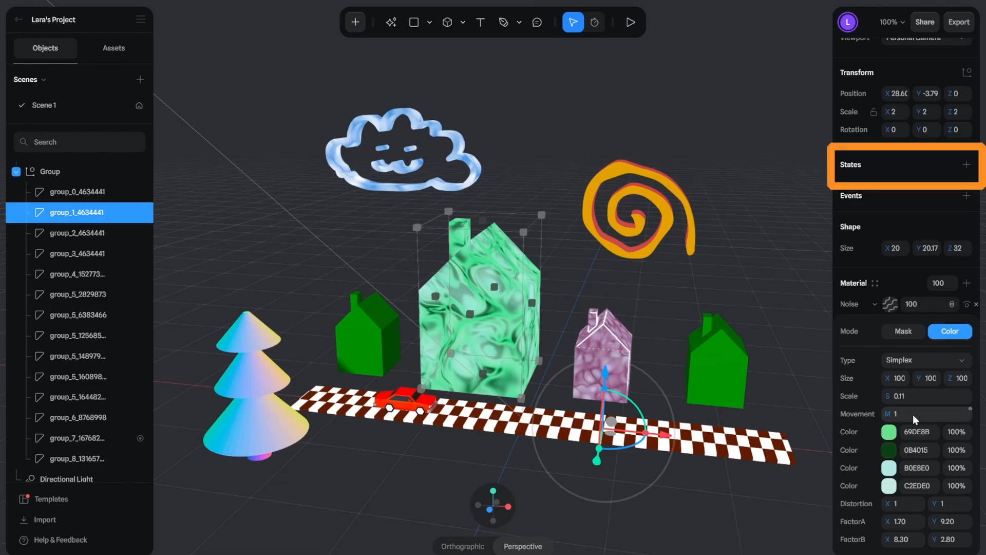
Step: Add a state to the large house and set its noise movement to 10 in that state
{"action": "left_click", "coordinate": [967, 165]}
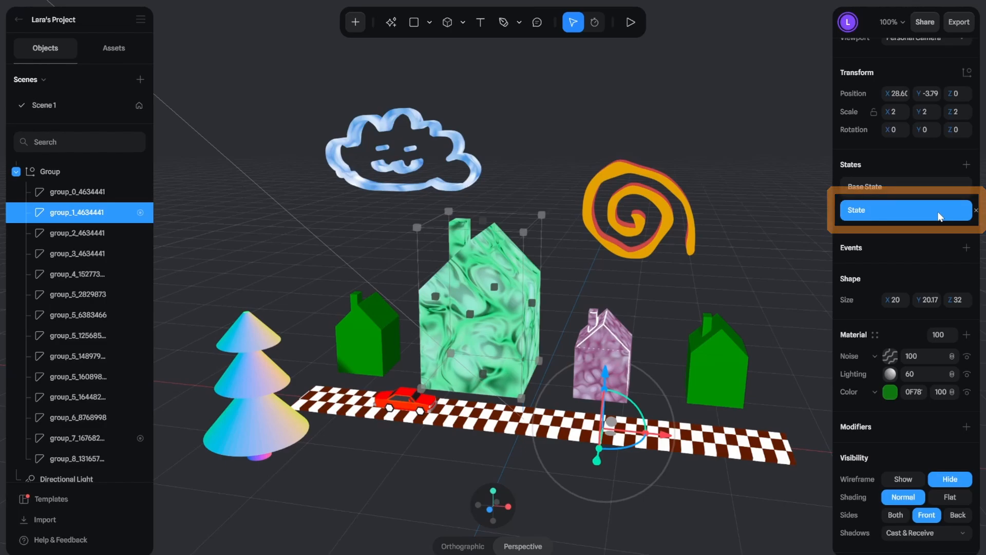
{"action": "scroll", "coordinate": [909, 262], "scroll_direction": "down", "scroll_amount": 2}
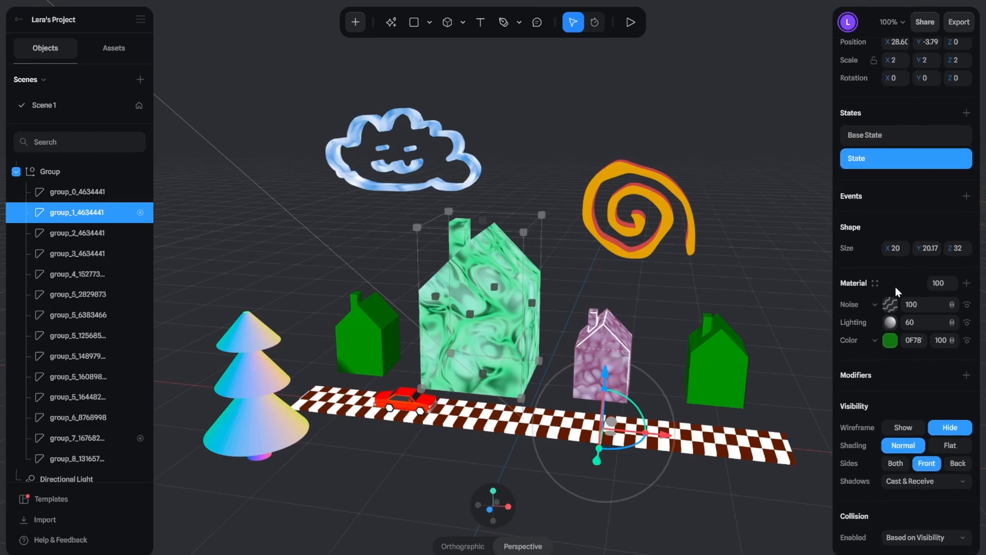
{"action": "left_click", "coordinate": [890, 304]}
{"action": "left_click", "coordinate": [917, 415]}
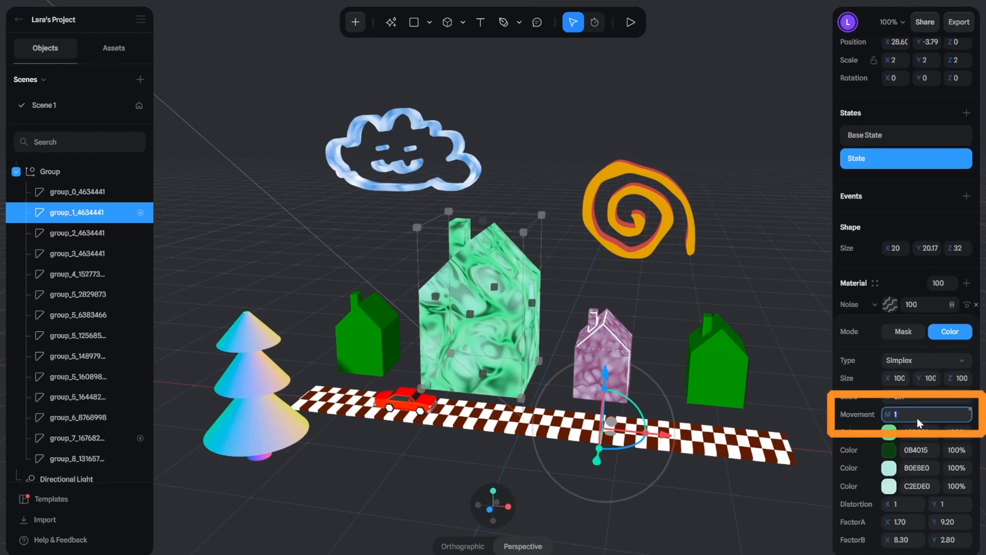
{"action": "type", "text": "10"}
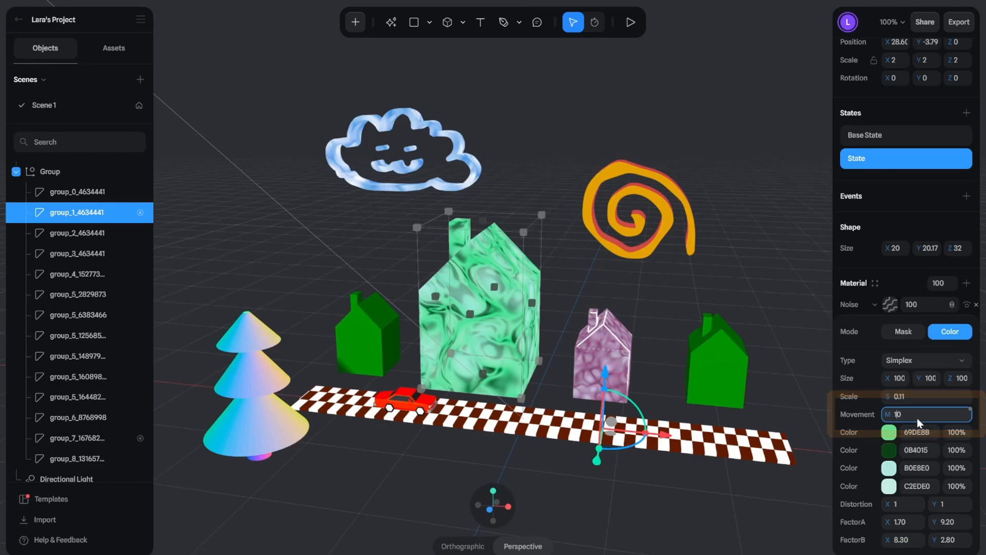
{"action": "key", "text": "Return"}
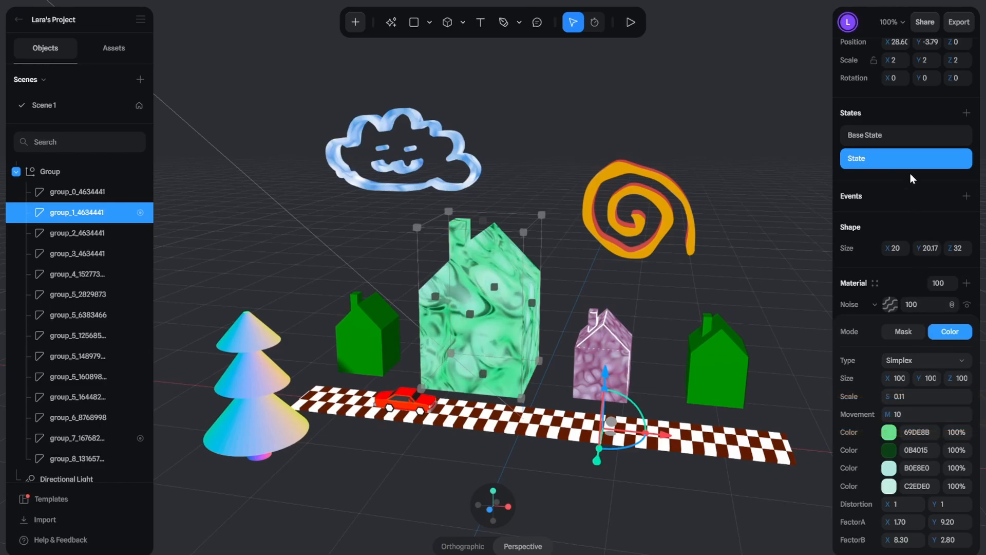
Step: Switch the large house between its Base State and the added state to compare the noise patterns
{"action": "left_click", "coordinate": [905, 137]}
{"action": "left_click", "coordinate": [908, 155]}
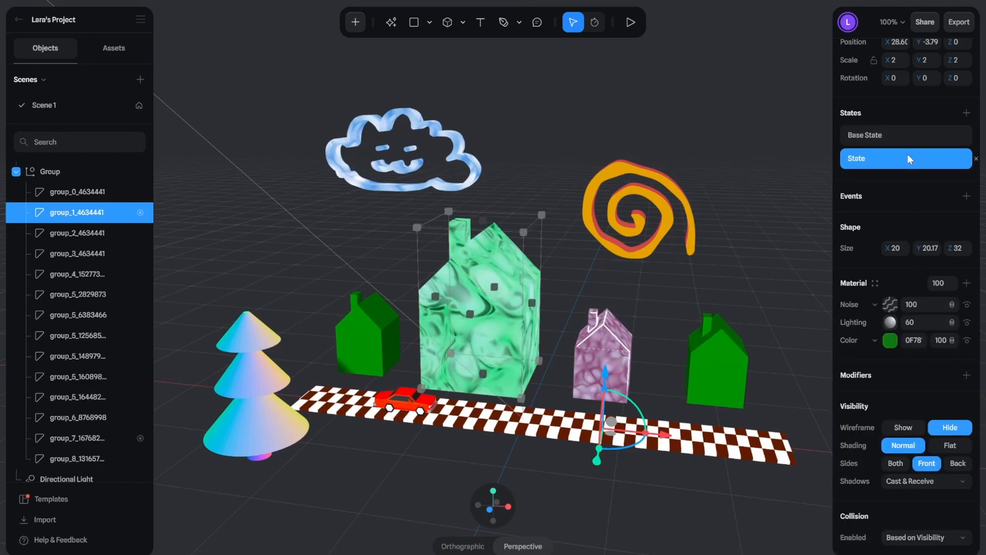
{"action": "left_click", "coordinate": [907, 134]}
{"action": "left_click", "coordinate": [904, 158]}
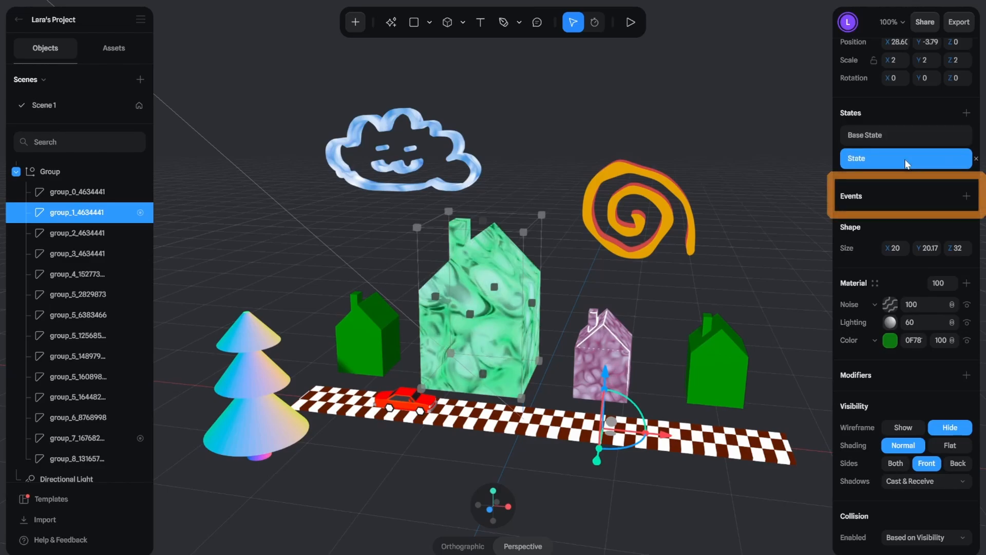
Step: Add a Start event to the large house with a Transition action from Base State to State
{"action": "left_click", "coordinate": [966, 197]}
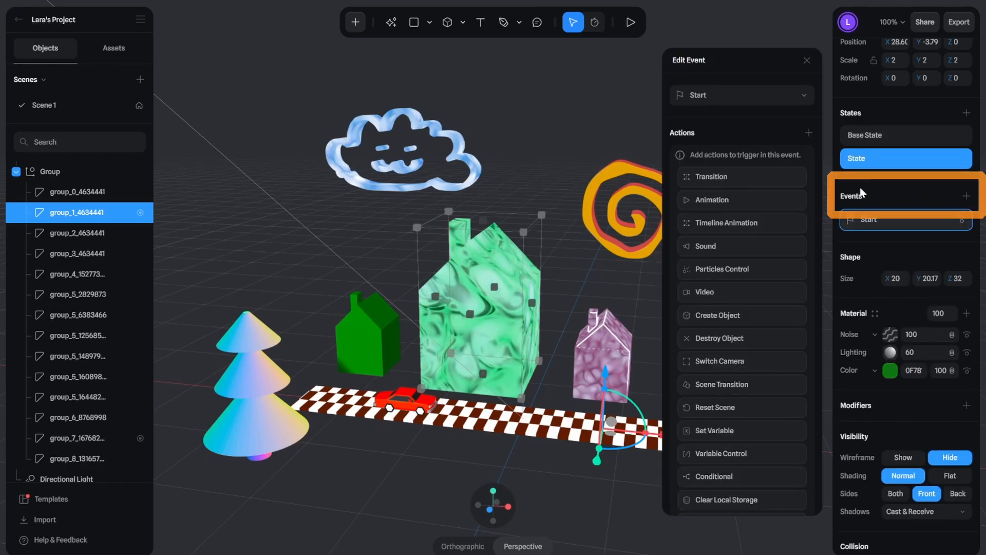
{"action": "left_click", "coordinate": [763, 177]}
{"action": "left_click", "coordinate": [759, 160]}
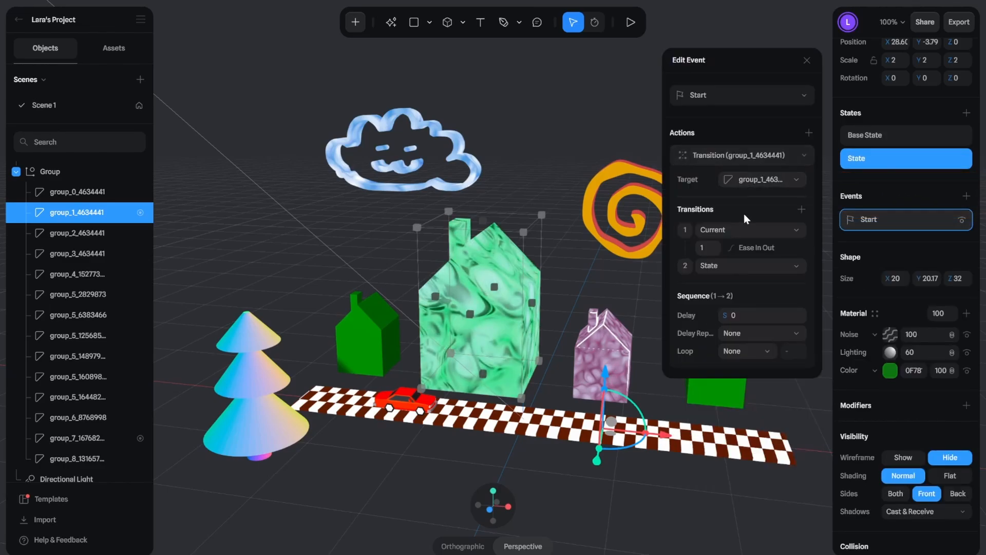
{"action": "left_click", "coordinate": [739, 230]}
{"action": "left_click", "coordinate": [738, 261]}
{"action": "left_click", "coordinate": [738, 264]}
{"action": "left_click", "coordinate": [738, 264]}
Step: Loop the large house's transition infinitely with a Ping Pong cycle and play the scene to check it
{"action": "left_click", "coordinate": [744, 353]}
{"action": "left_click", "coordinate": [744, 387]}
{"action": "left_click", "coordinate": [742, 370]}
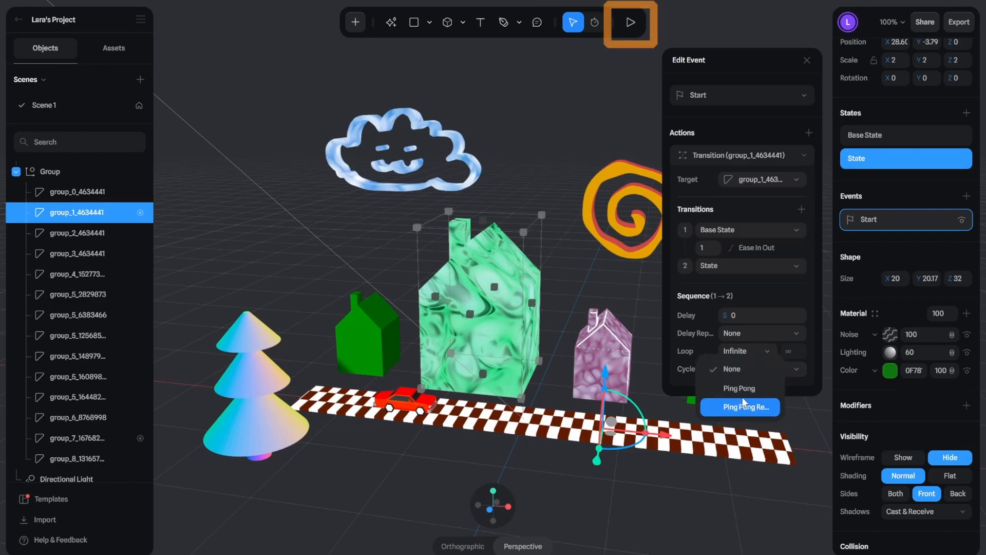
{"action": "left_click", "coordinate": [740, 388]}
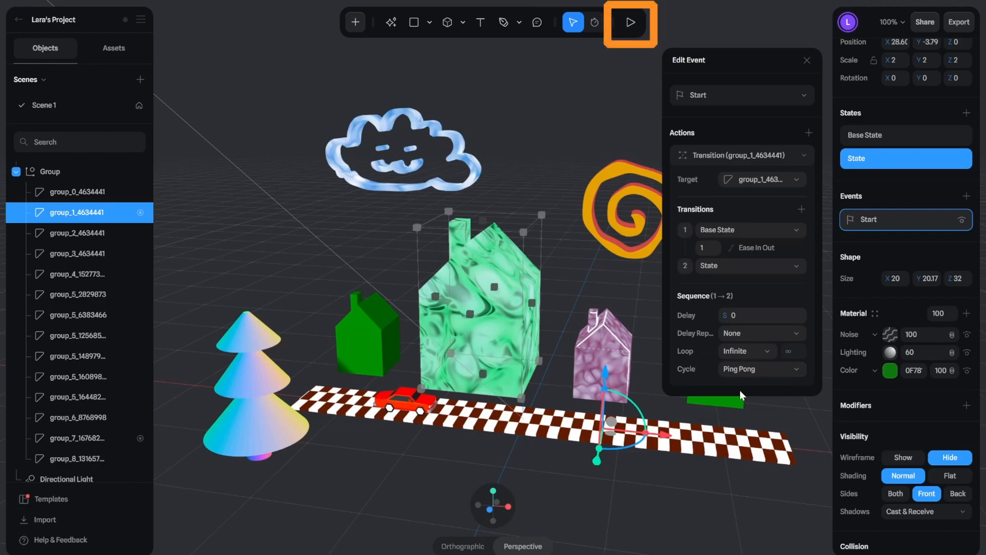
{"action": "left_click", "coordinate": [631, 24]}
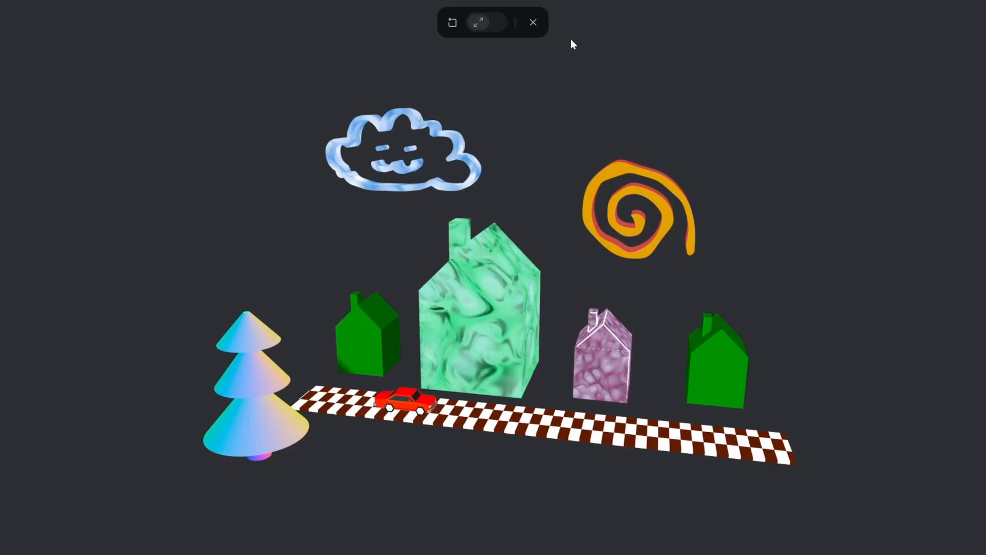
{"action": "left_click", "coordinate": [533, 23]}
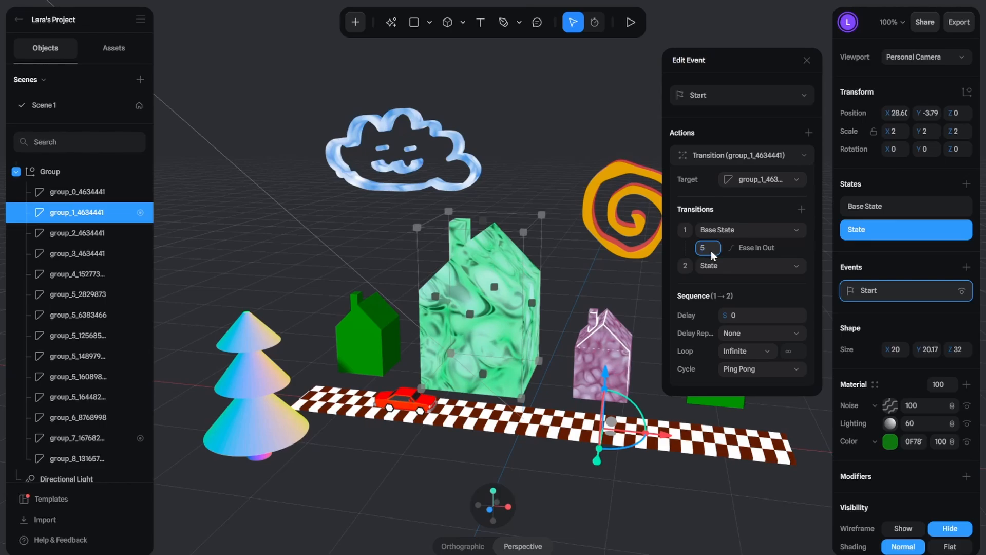
Step: Set the duration of the large house's transition to 5 and play the scene again
{"action": "key", "text": "Return"}
{"action": "left_click", "coordinate": [630, 22]}
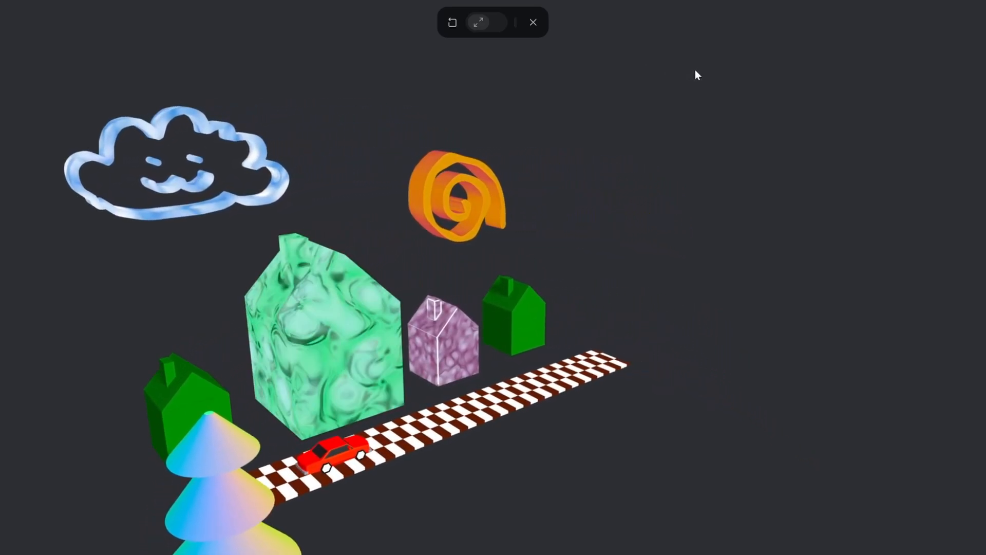
{"action": "key", "text": "Escape"}
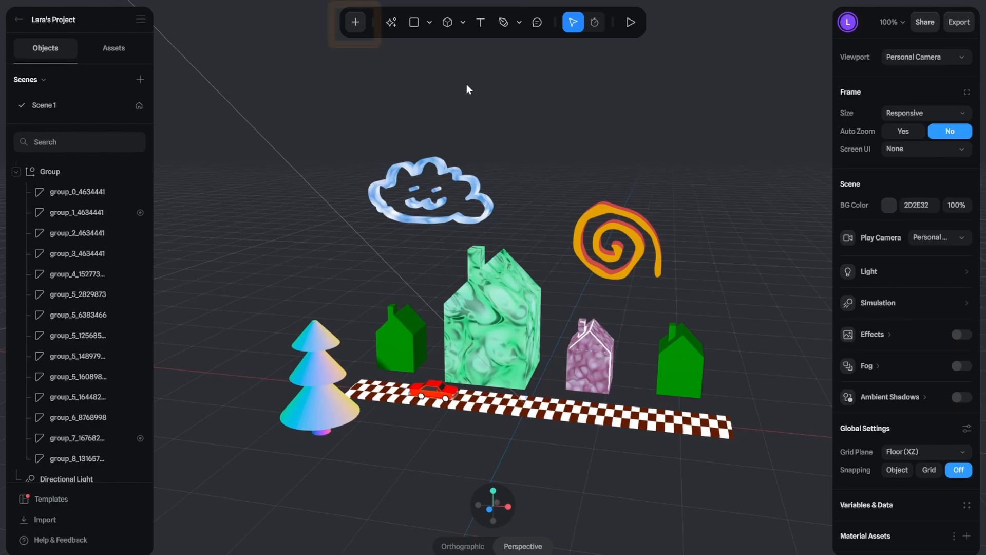
Step: Draw an open path of straight and curved segments around the whole village, about 1070 by 1055 in size
{"action": "left_click", "coordinate": [356, 22]}
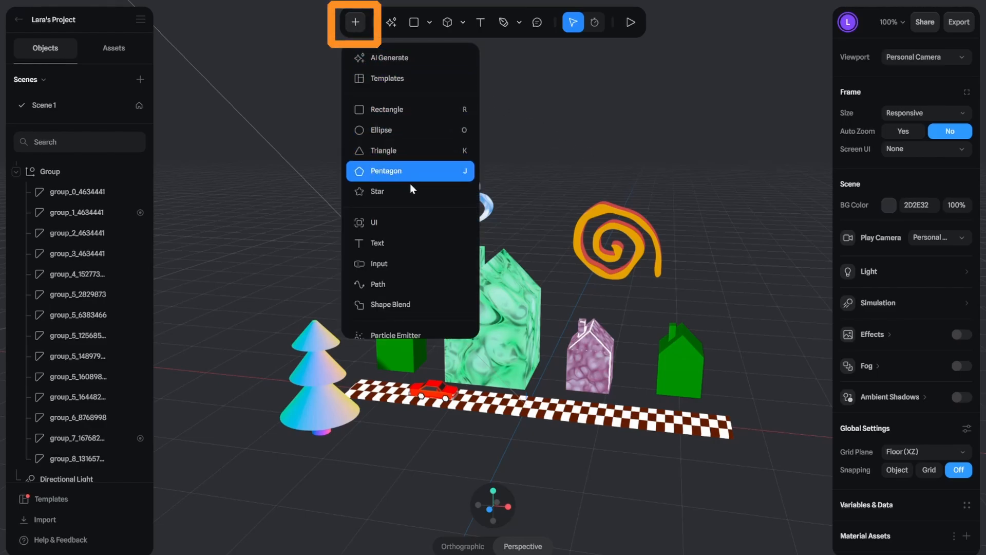
{"action": "left_click", "coordinate": [423, 284]}
{"action": "left_click_drag", "start_coordinate": [696, 283], "coordinate": [740, 284]}
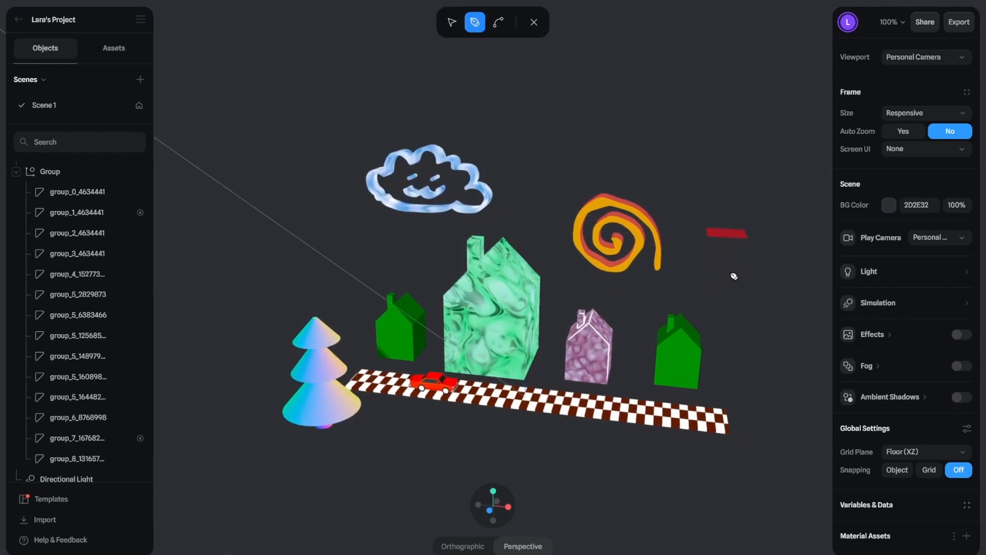
{"action": "middle_click_drag", "start_coordinate": [734, 277], "coordinate": [732, 304]}
{"action": "scroll", "coordinate": [584, 427], "scroll_direction": "down", "scroll_amount": 4}
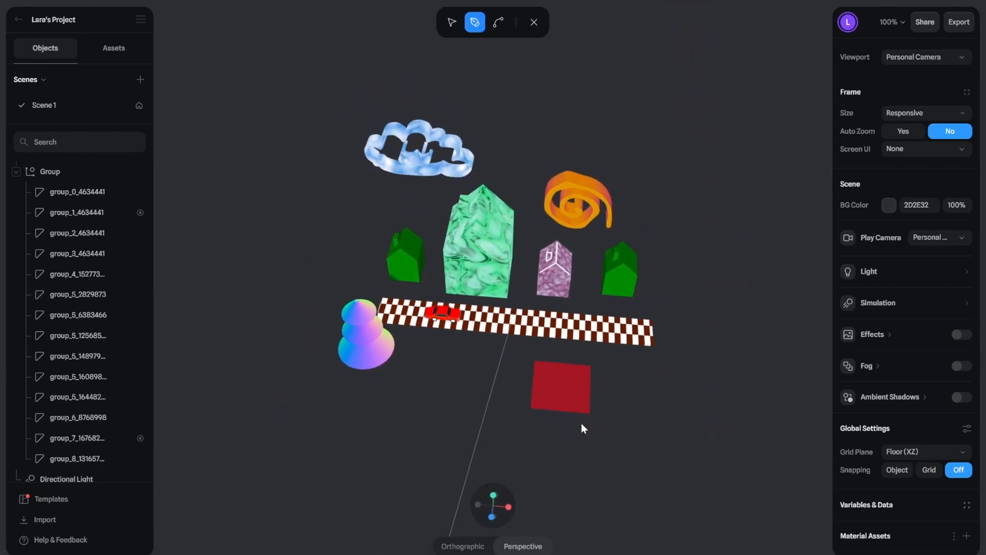
{"action": "left_click", "coordinate": [518, 445]}
{"action": "left_click", "coordinate": [662, 445]}
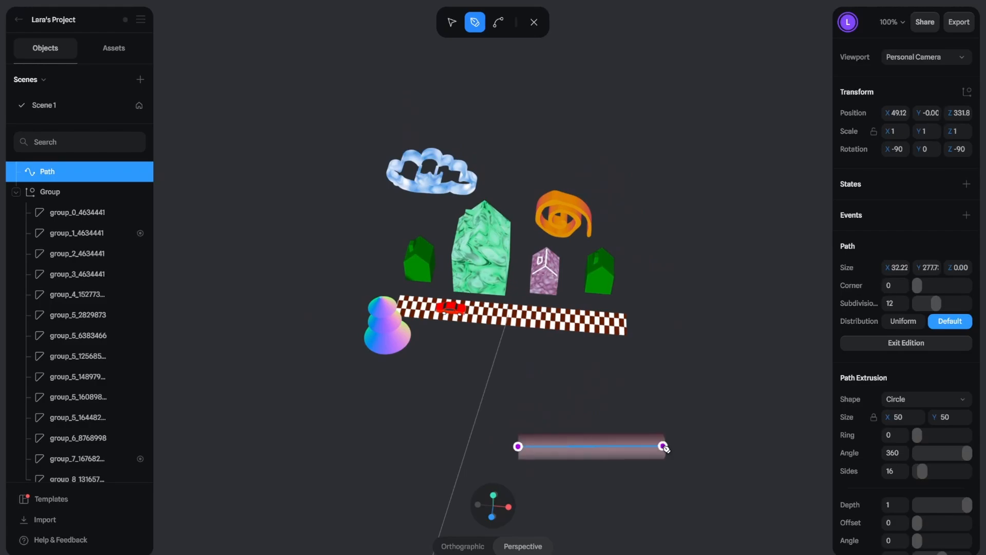
{"action": "left_click", "coordinate": [685, 339]}
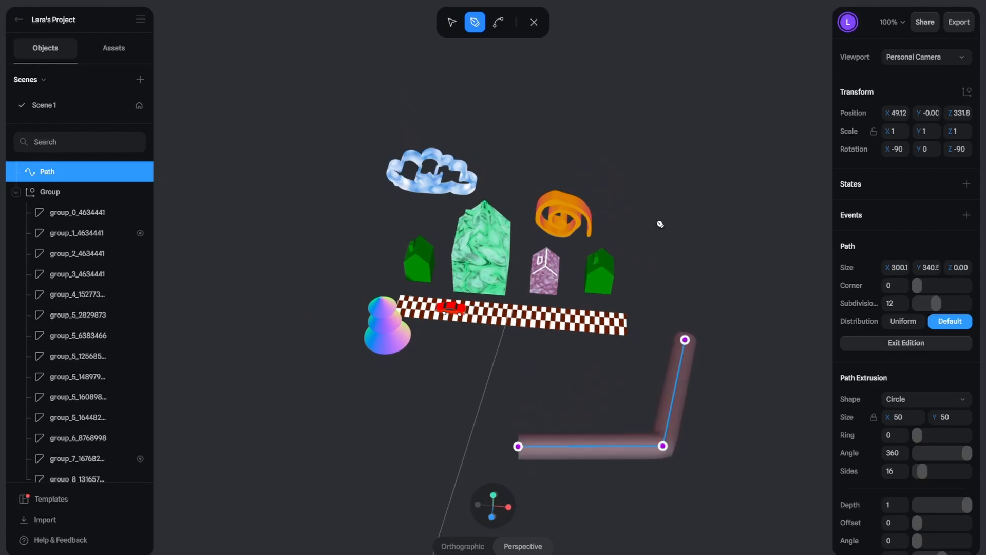
{"action": "left_click", "coordinate": [653, 199]}
{"action": "left_click_drag", "start_coordinate": [514, 126], "coordinate": [409, 128]}
{"action": "left_click_drag", "start_coordinate": [279, 183], "coordinate": [247, 289]}
{"action": "left_click", "coordinate": [257, 393]}
{"action": "left_click_drag", "start_coordinate": [256, 393], "coordinate": [321, 445]}
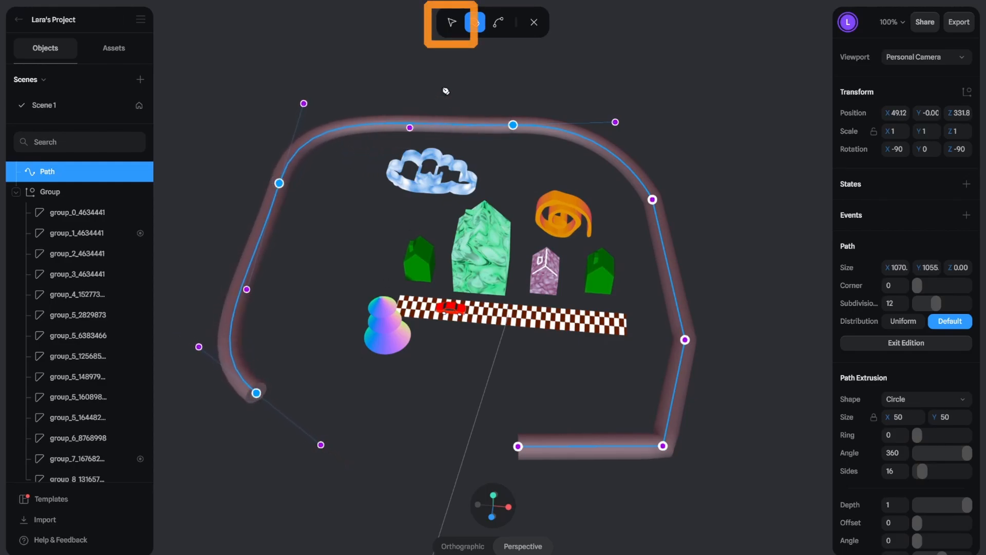
Step: Move the path's end points and two corner points to even out its shape to about 1113 by 1079, and finish path editing
{"action": "left_click", "coordinate": [451, 28]}
{"action": "left_click_drag", "start_coordinate": [283, 187], "coordinate": [270, 220]}
{"action": "left_click_drag", "start_coordinate": [257, 395], "coordinate": [308, 429]}
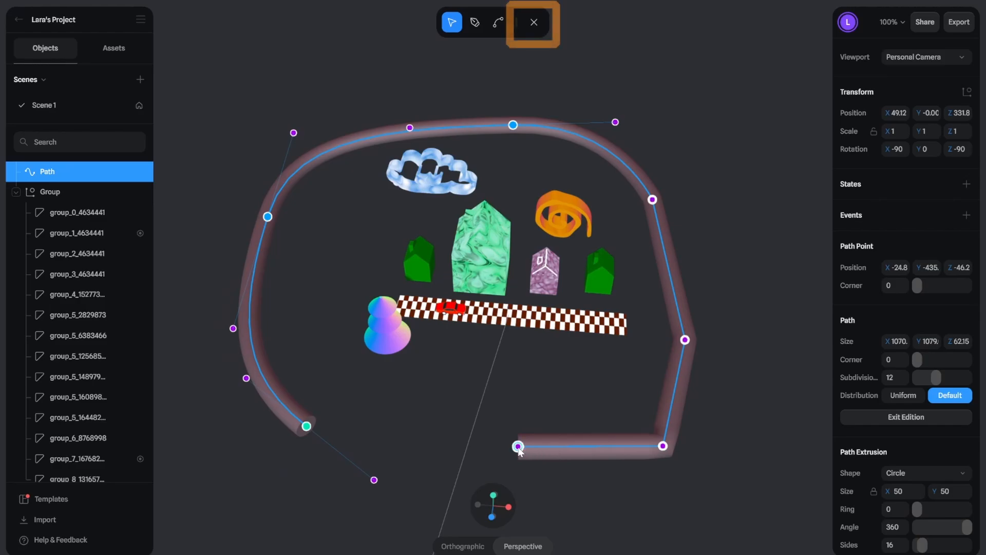
{"action": "left_click_drag", "start_coordinate": [518, 448], "coordinate": [491, 474]}
{"action": "left_click_drag", "start_coordinate": [665, 447], "coordinate": [625, 451]}
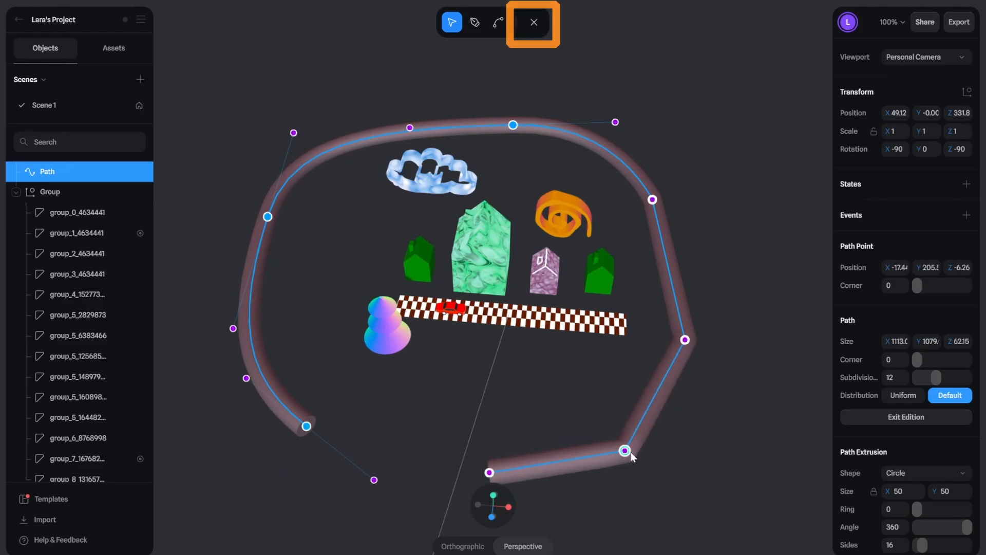
{"action": "left_click", "coordinate": [533, 23]}
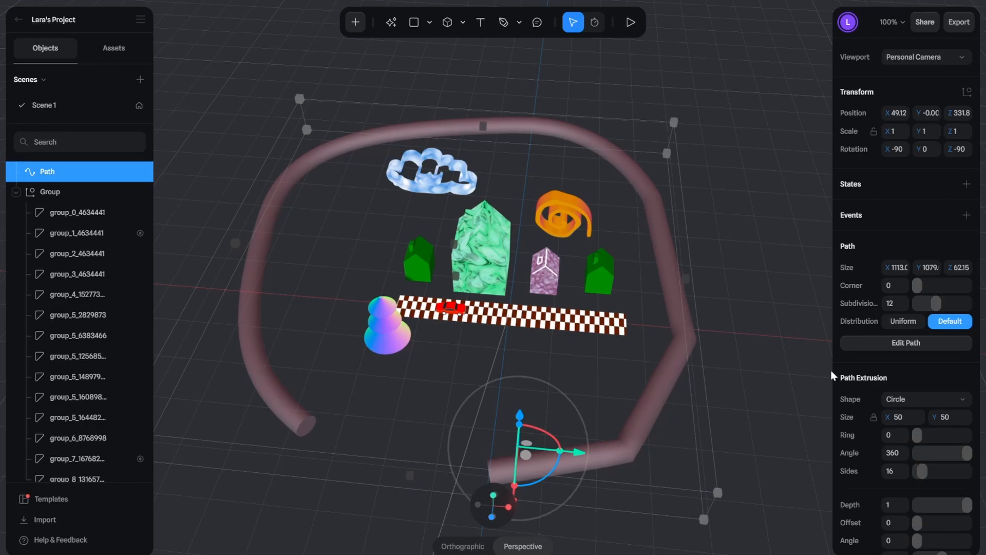
Step: Hide the path's Lighting and Color material layers to make the path invisible
{"action": "scroll", "coordinate": [856, 369], "scroll_direction": "down", "scroll_amount": 7}
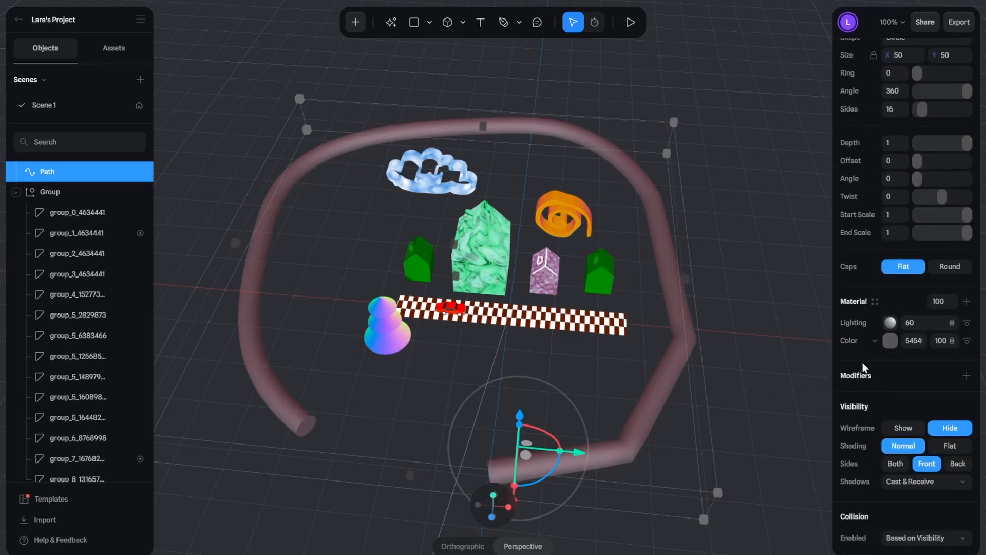
{"action": "left_click", "coordinate": [966, 324]}
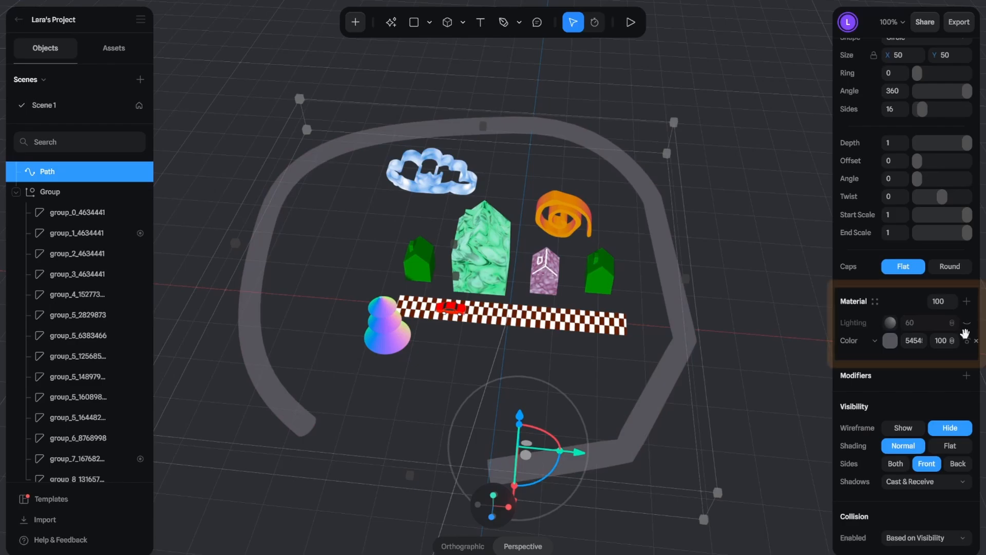
{"action": "left_click", "coordinate": [967, 341]}
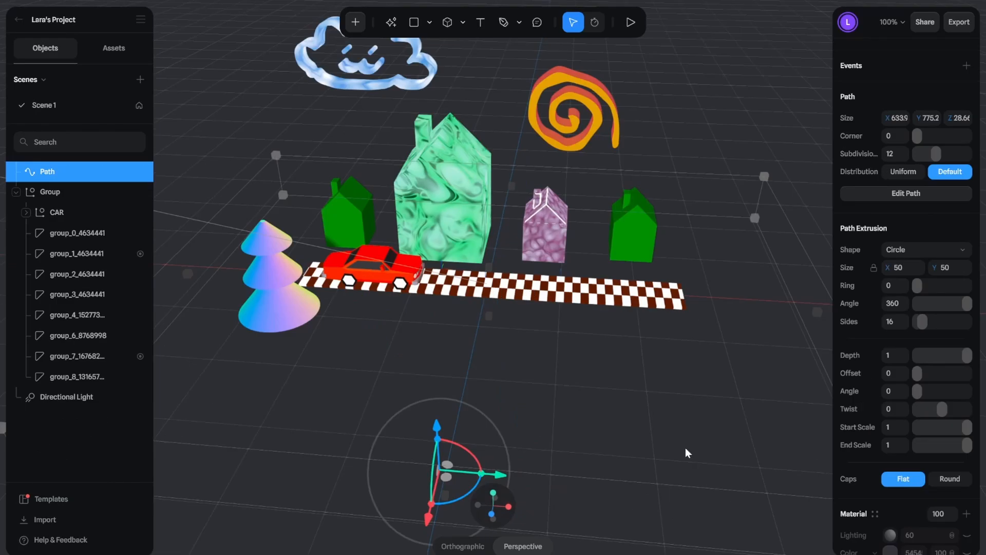
Step: Add an Align To Path modifier to the CAR group with Path as its object
{"action": "left_click", "coordinate": [78, 212]}
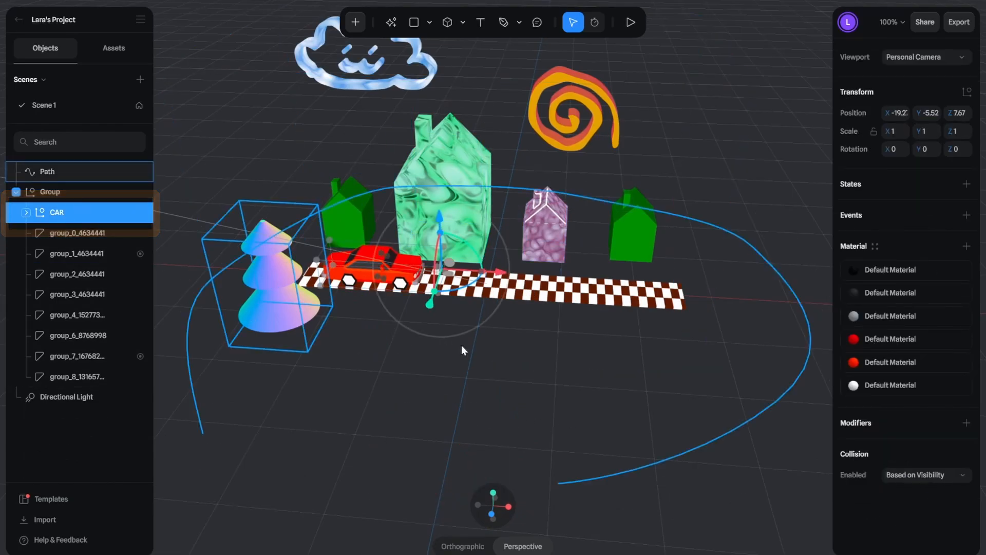
{"action": "left_click", "coordinate": [967, 423]}
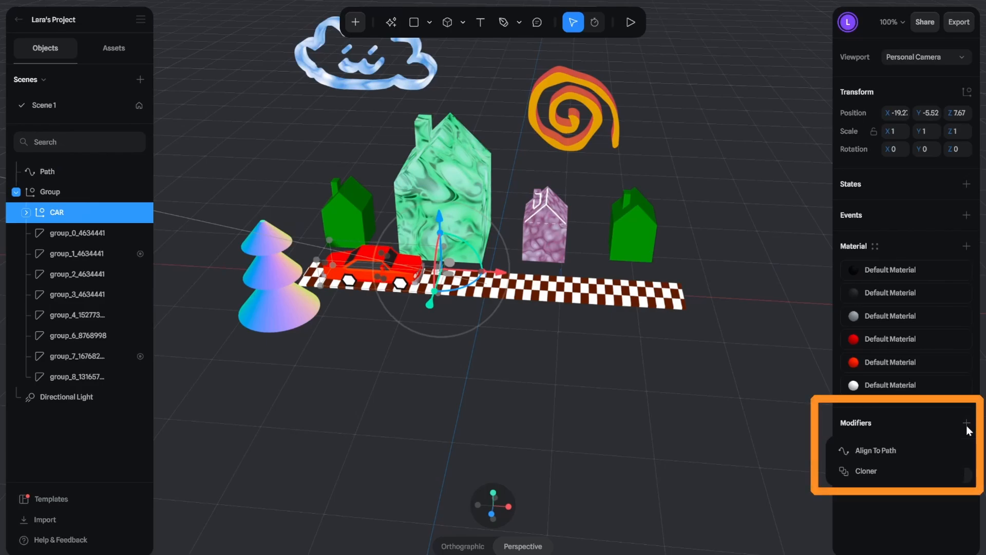
{"action": "left_click", "coordinate": [923, 455]}
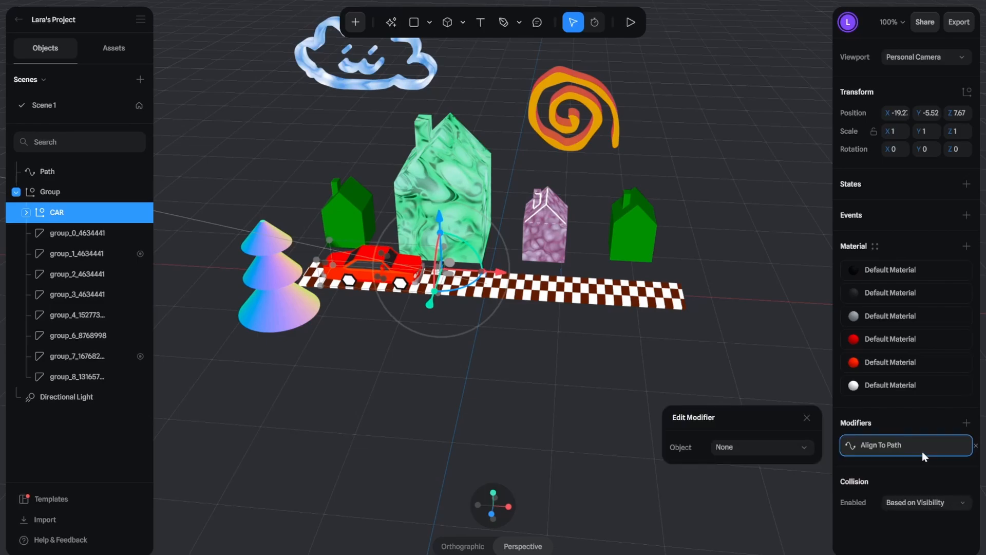
{"action": "left_click", "coordinate": [794, 446]}
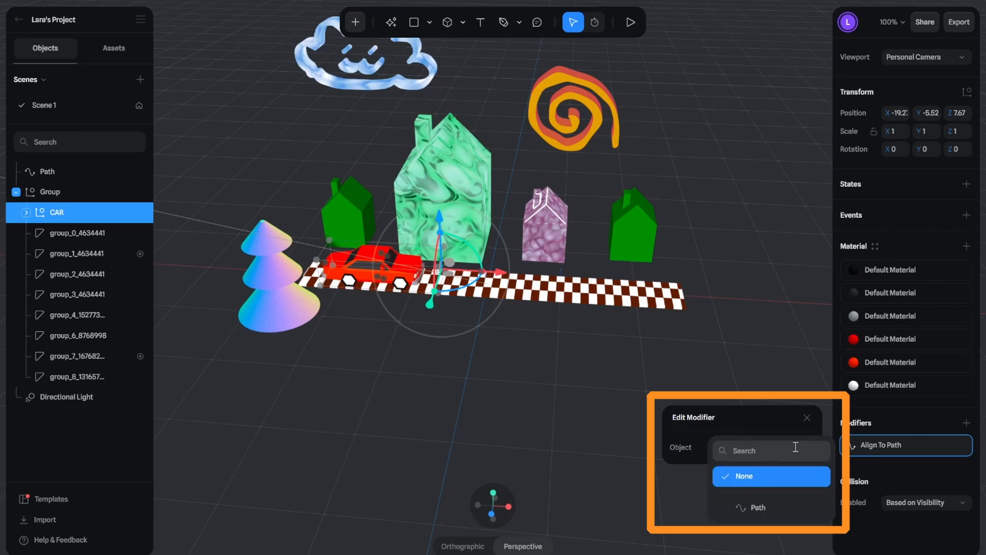
{"action": "left_click", "coordinate": [785, 513]}
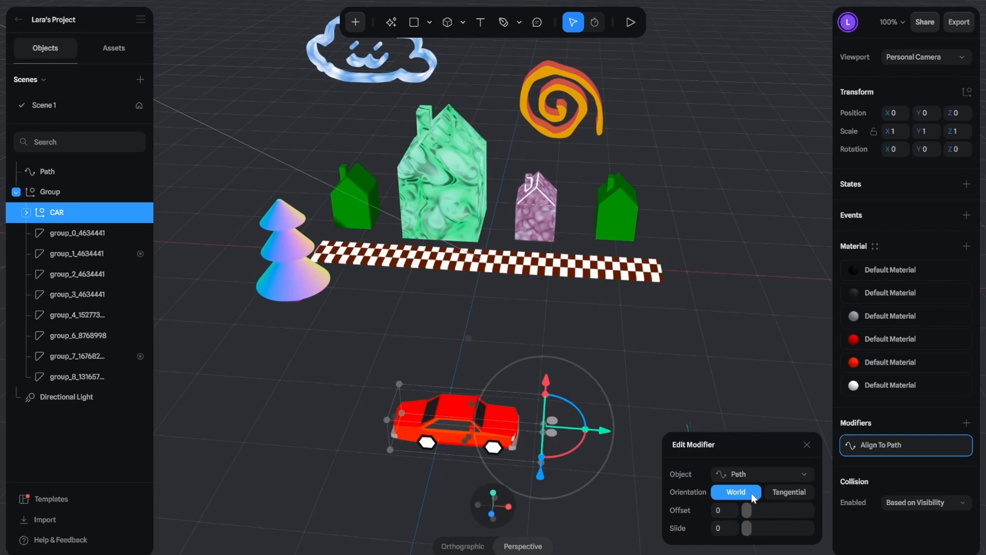
Step: Add a state to the CAR group and set the modifier's slide to 0.11 in its Base State
{"action": "left_click", "coordinate": [967, 184]}
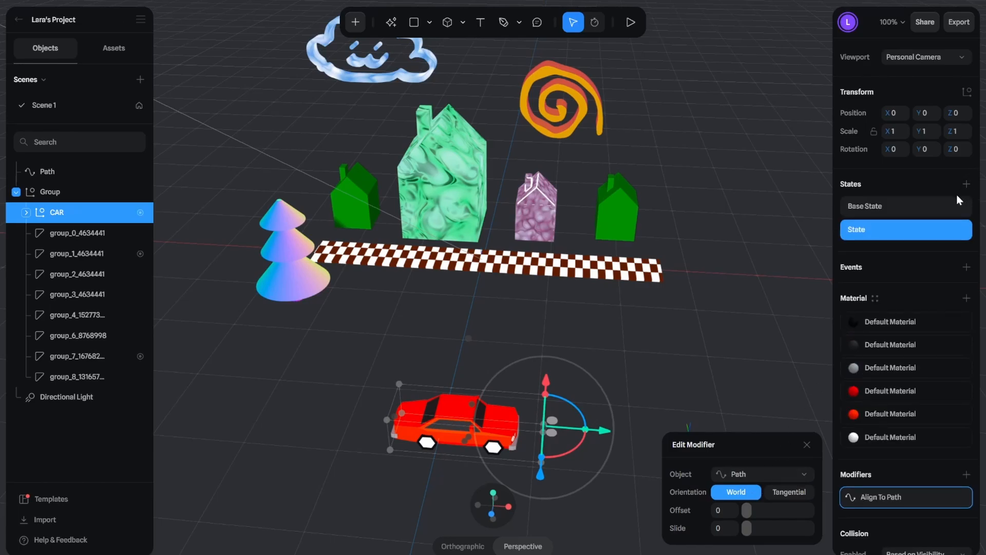
{"action": "left_click", "coordinate": [909, 211]}
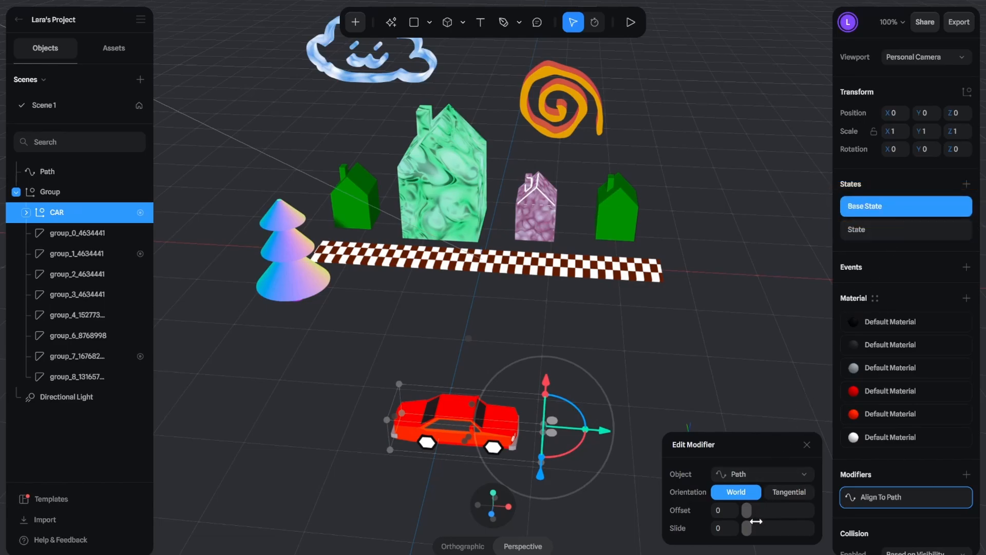
{"action": "mouse_move", "coordinate": [748, 528]}
{"action": "left_mouse_down"}
{"action": "mouse_move", "coordinate": [808, 527]}
{"action": "mouse_move", "coordinate": [753, 529]}
{"action": "left_mouse_up"}
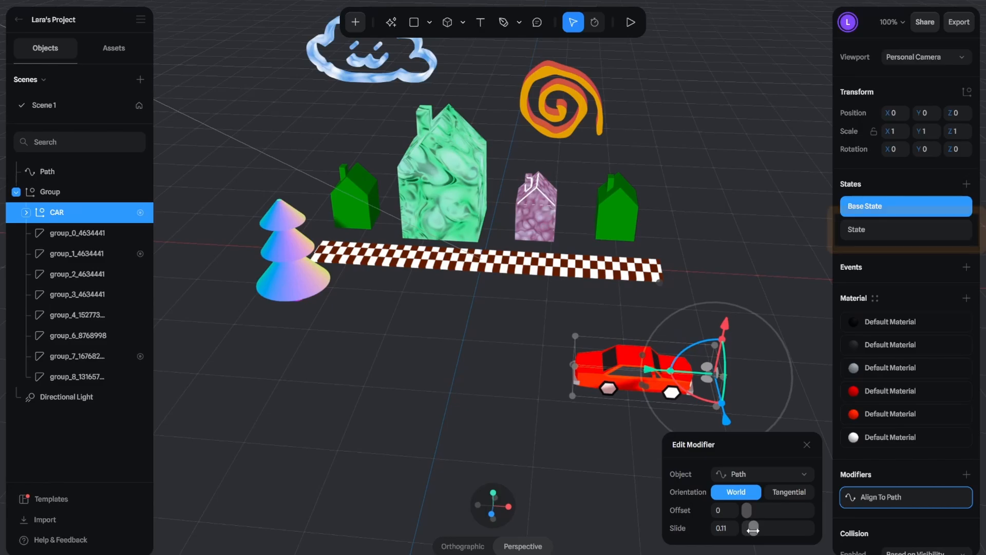
Step: Set the car's slide along the path to 1 in the added state, and switch between both states to compare positions
{"action": "left_click", "coordinate": [907, 233]}
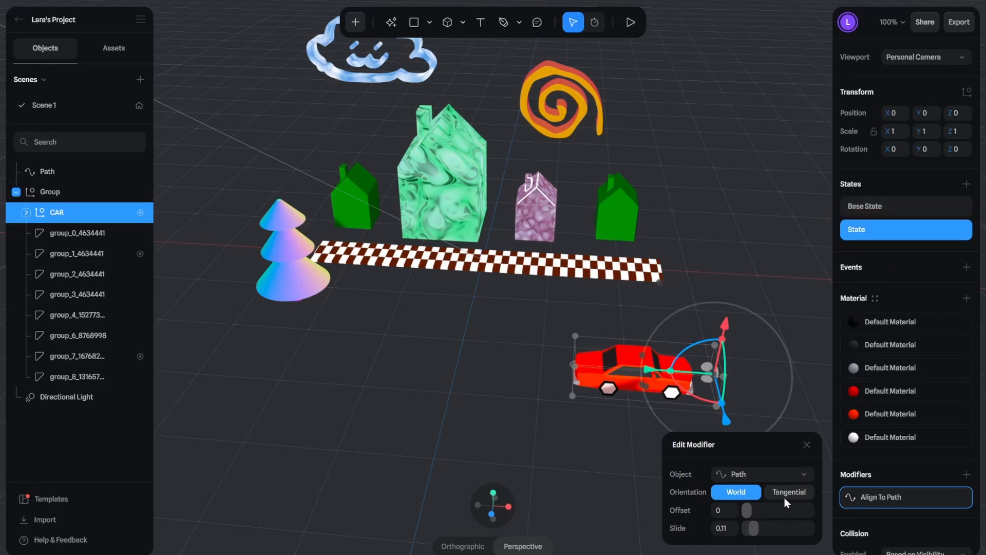
{"action": "left_click_drag", "start_coordinate": [753, 528], "coordinate": [810, 529]}
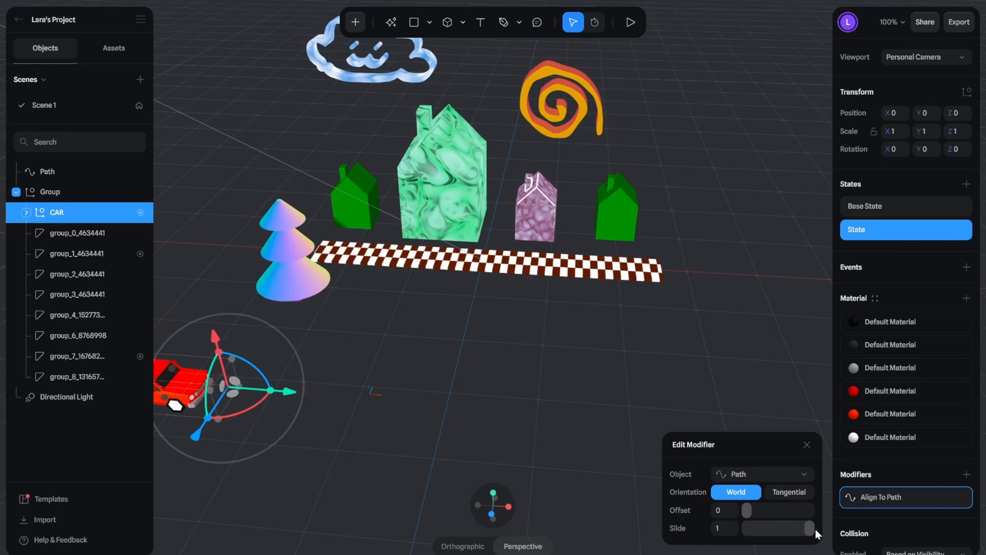
{"action": "left_click", "coordinate": [902, 208]}
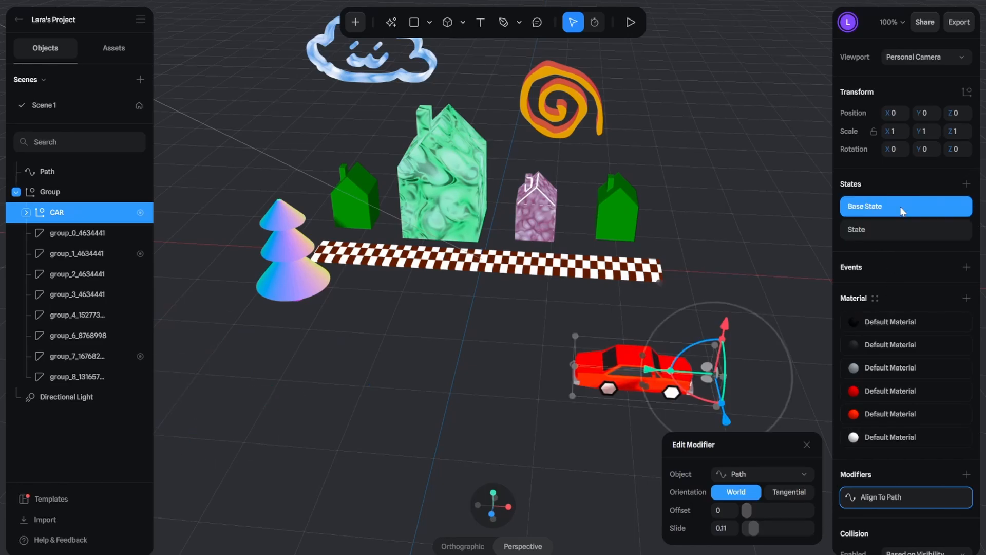
{"action": "left_click", "coordinate": [894, 235]}
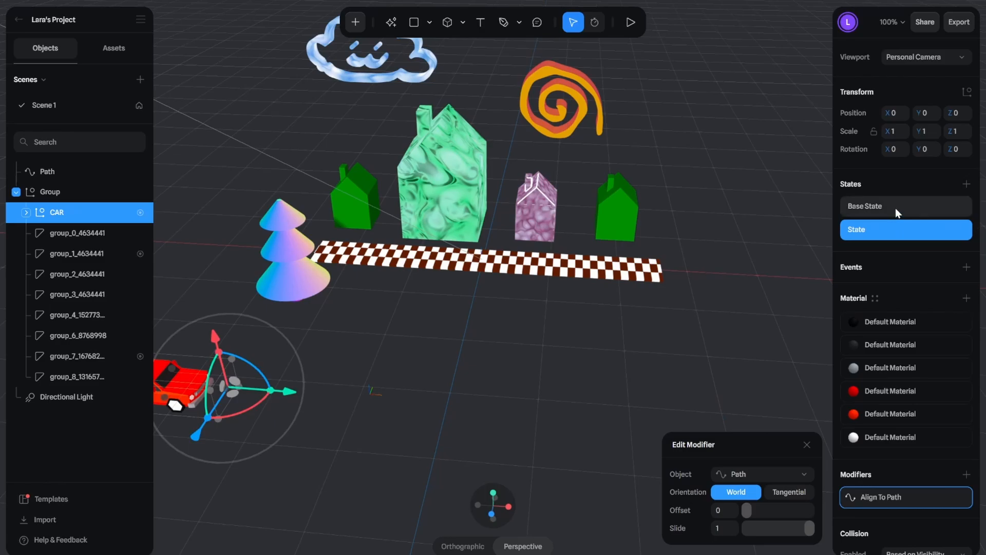
{"action": "left_click", "coordinate": [896, 208]}
{"action": "left_click", "coordinate": [889, 231]}
Step: Add a Start event to the CAR group with a Transition action from Base State to State
{"action": "left_click", "coordinate": [966, 267]}
{"action": "left_click", "coordinate": [782, 180]}
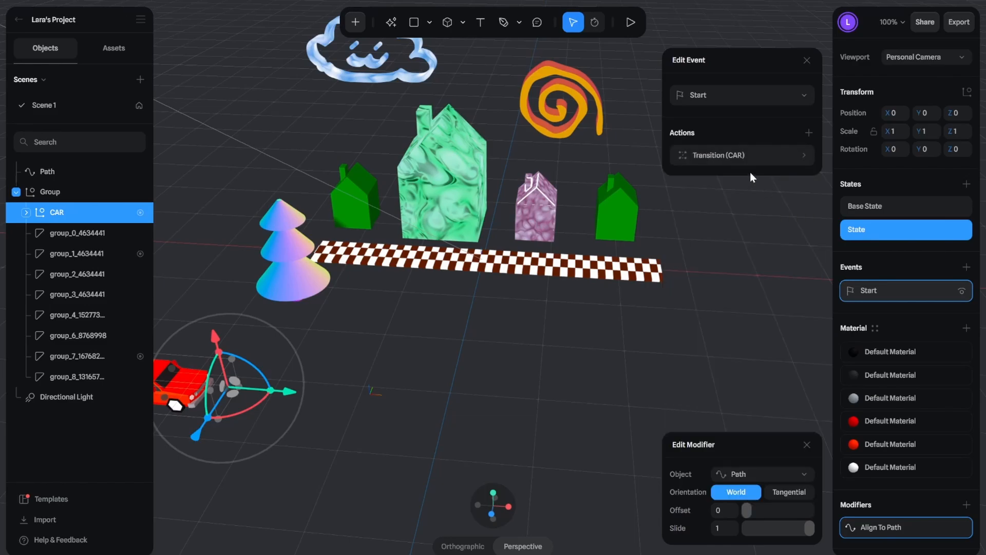
{"action": "left_click", "coordinate": [734, 227]}
{"action": "left_click", "coordinate": [733, 265]}
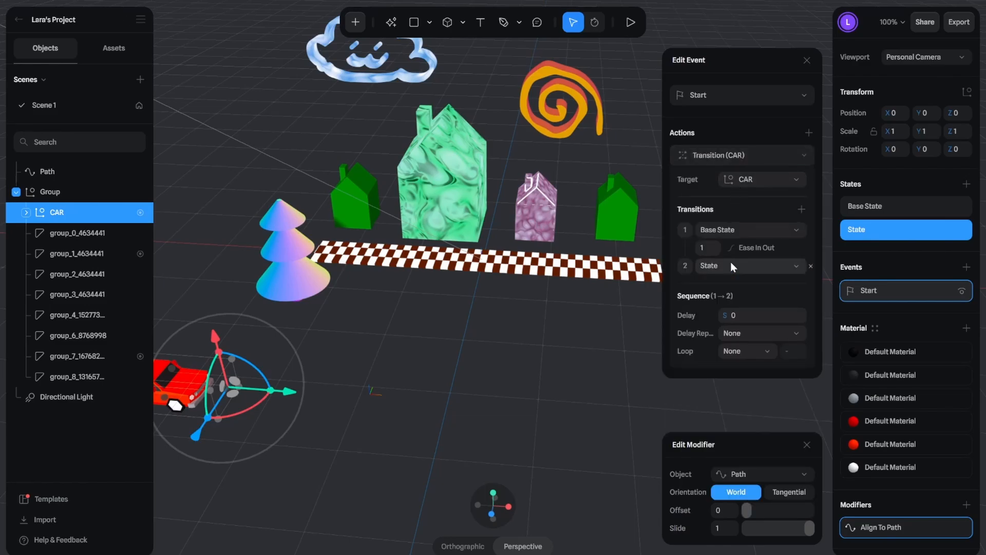
Step: Set the duration of the car's transition to 10 and play the scene to check the drive
{"action": "left_click", "coordinate": [707, 248]}
{"action": "type", "text": "0"}
{"action": "key", "text": "Return"}
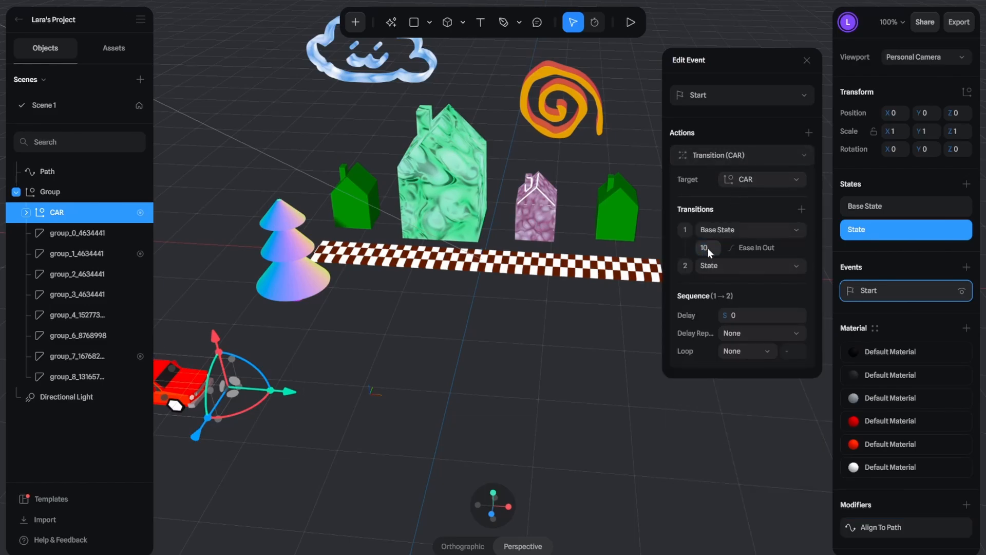
{"action": "left_click", "coordinate": [630, 23]}
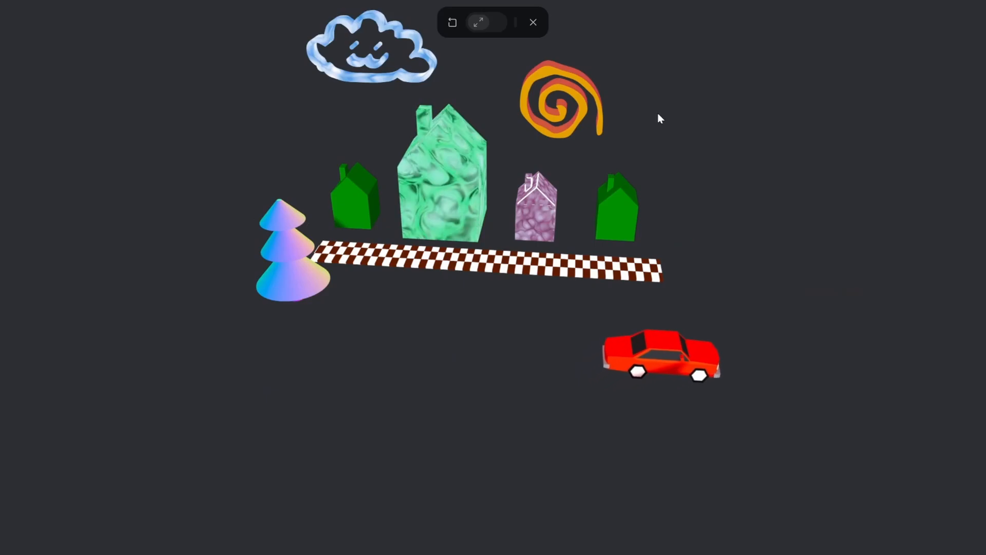
{"action": "left_click", "coordinate": [532, 26]}
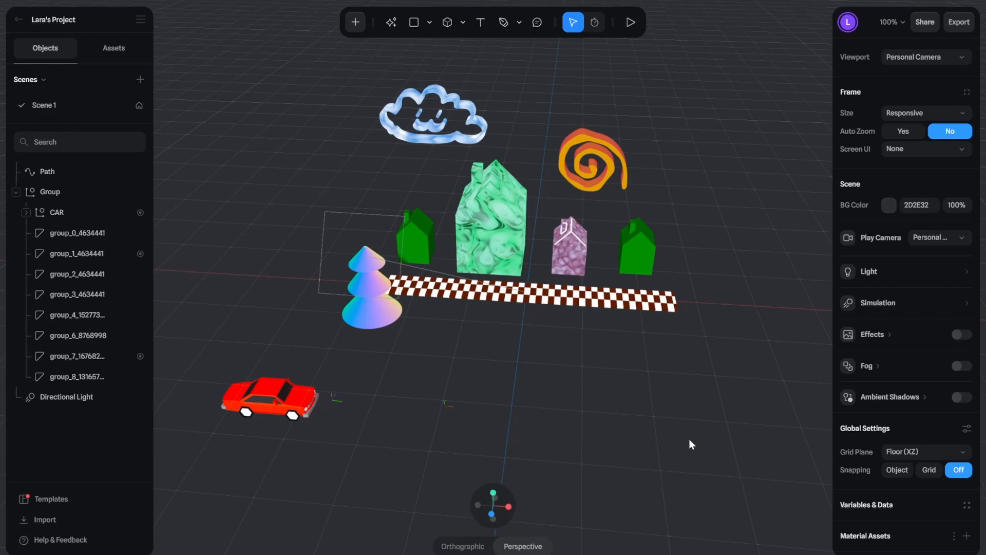
Step: Add a Particle Emitter to the scene and move it onto the open floor in front of the houses, to X 97.29 and Z about 302
{"action": "left_click", "coordinate": [356, 23]}
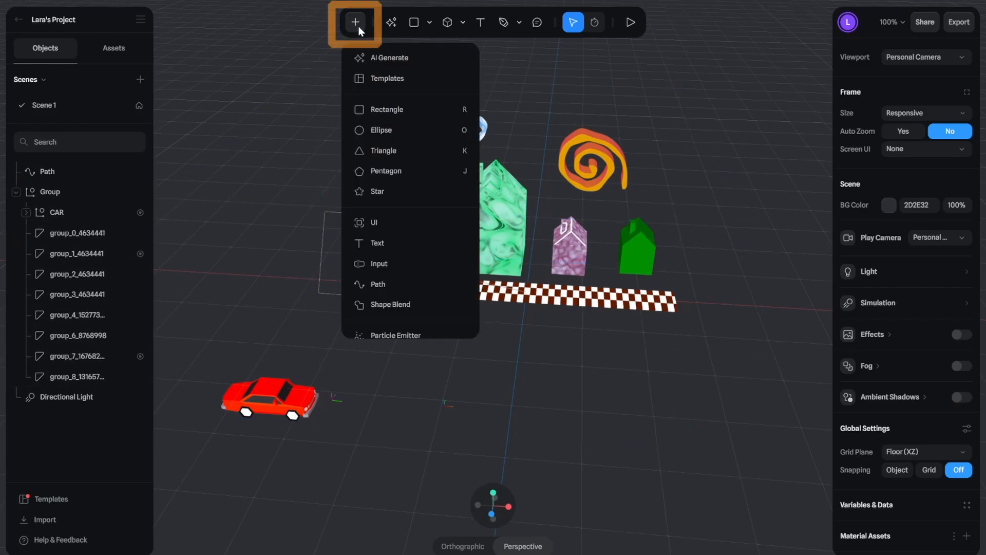
{"action": "scroll", "coordinate": [418, 169], "scroll_direction": "down", "scroll_amount": 3}
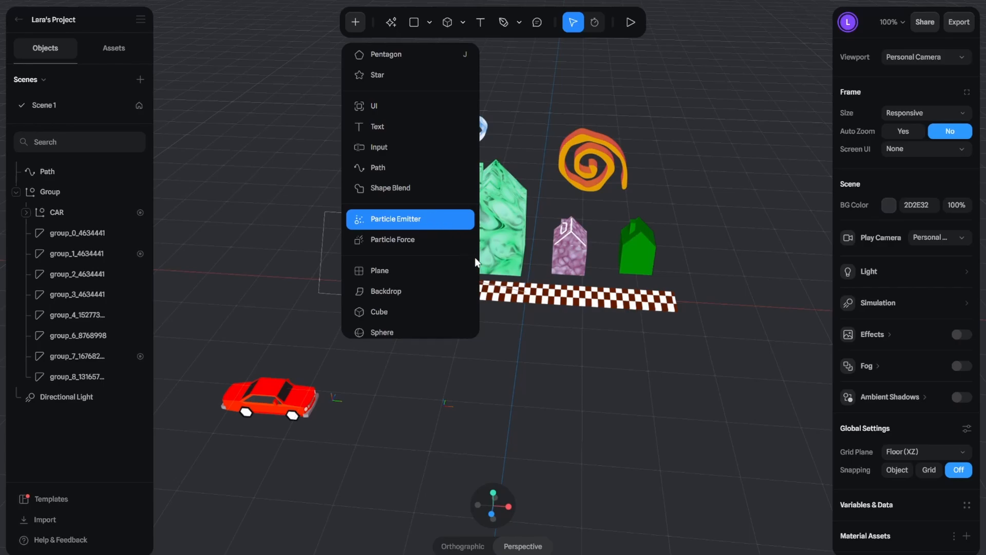
{"action": "left_click", "coordinate": [432, 216]}
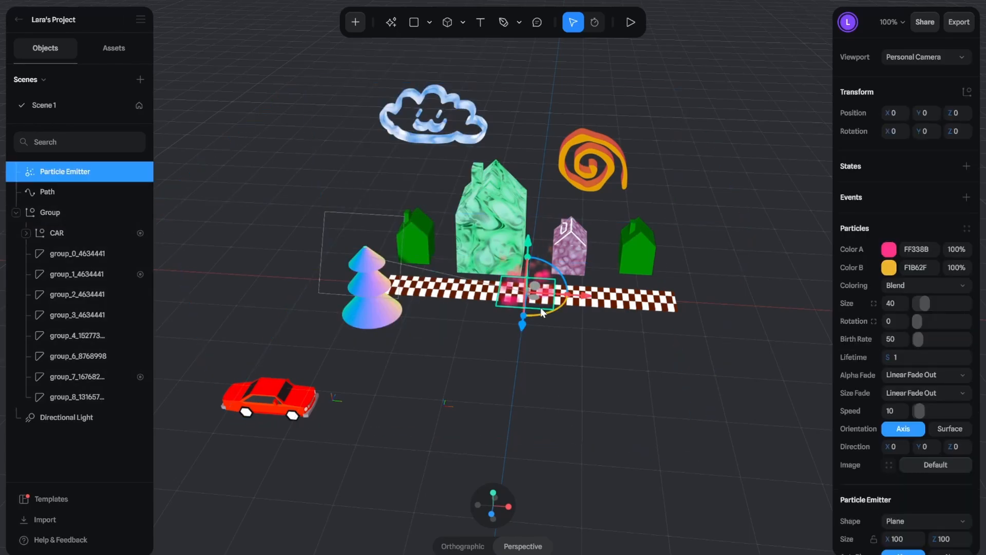
{"action": "left_click_drag", "start_coordinate": [524, 322], "coordinate": [510, 454]}
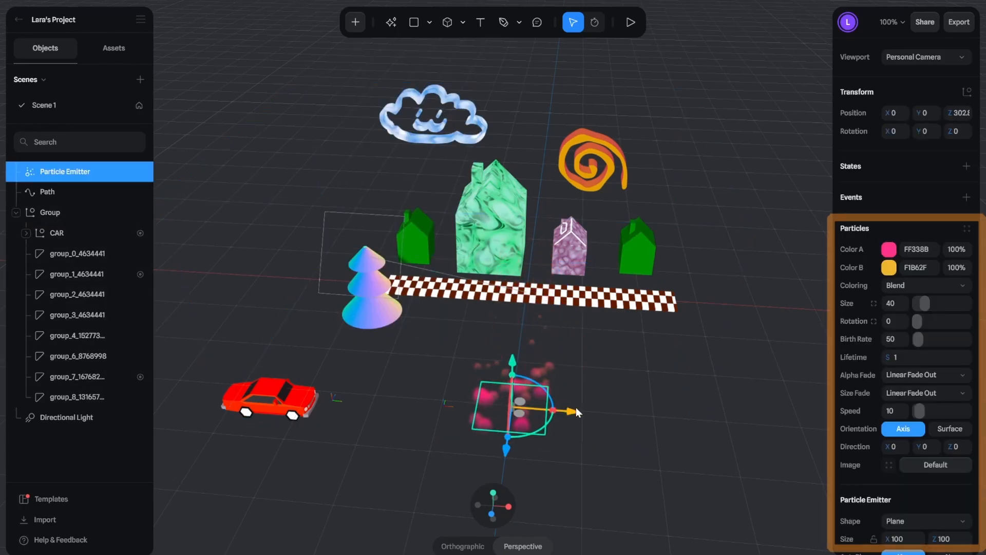
{"action": "left_click_drag", "start_coordinate": [575, 409], "coordinate": [655, 428]}
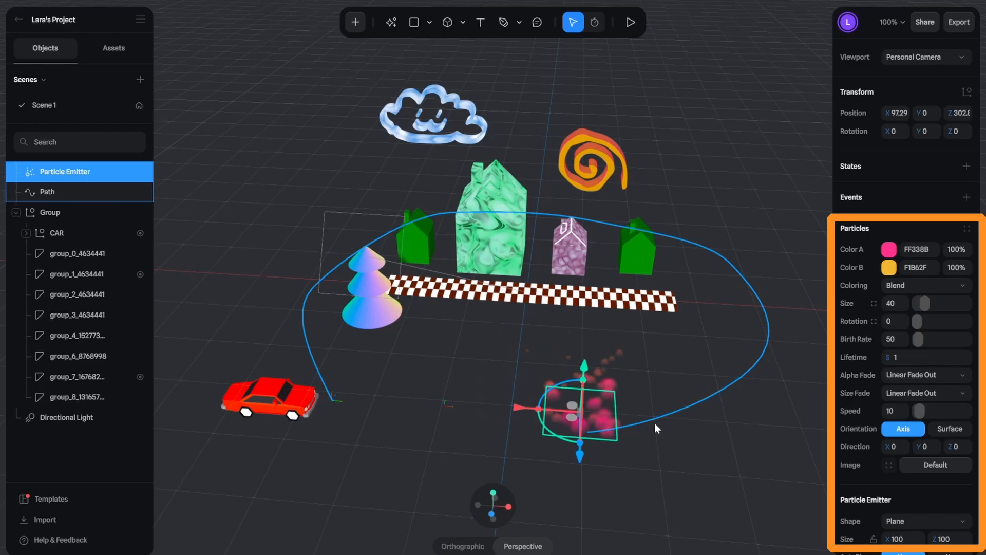
Step: Set the particles' Color A to golden brown B7891C and Color B to red EE1212
{"action": "left_click", "coordinate": [889, 249]}
{"action": "left_click", "coordinate": [895, 447]}
{"action": "left_click", "coordinate": [952, 337]}
{"action": "left_click", "coordinate": [889, 250]}
{"action": "left_click", "coordinate": [889, 268]}
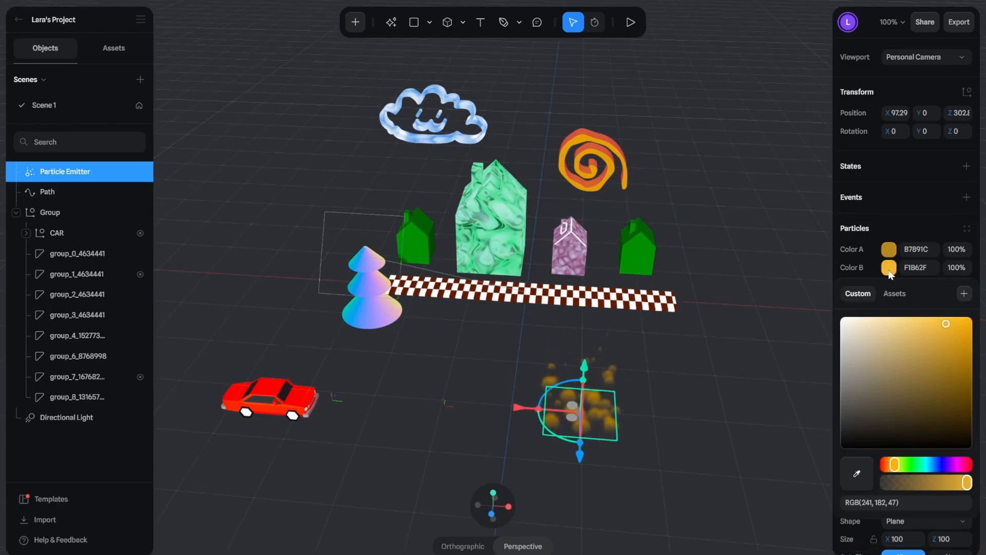
{"action": "left_click", "coordinate": [884, 465]}
{"action": "left_click", "coordinate": [962, 326]}
{"action": "left_click", "coordinate": [886, 269]}
Step: Set the particles' size to 57 and their birth rate to 96
{"action": "left_click_drag", "start_coordinate": [918, 299], "coordinate": [927, 300]}
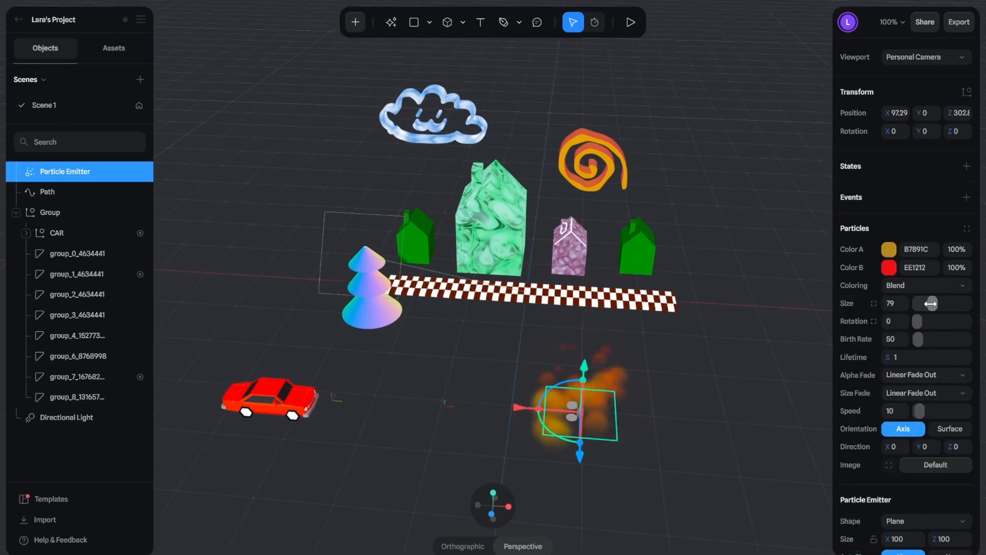
{"action": "scroll", "coordinate": [735, 408], "scroll_direction": "up", "scroll_amount": 5}
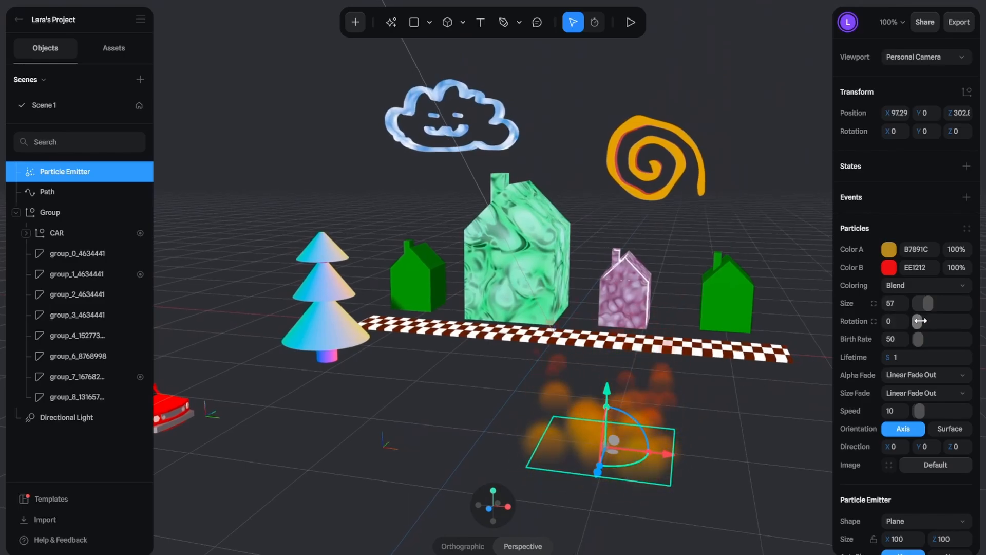
{"action": "left_click_drag", "start_coordinate": [942, 342], "coordinate": [941, 341]}
{"action": "left_click", "coordinate": [942, 341]}
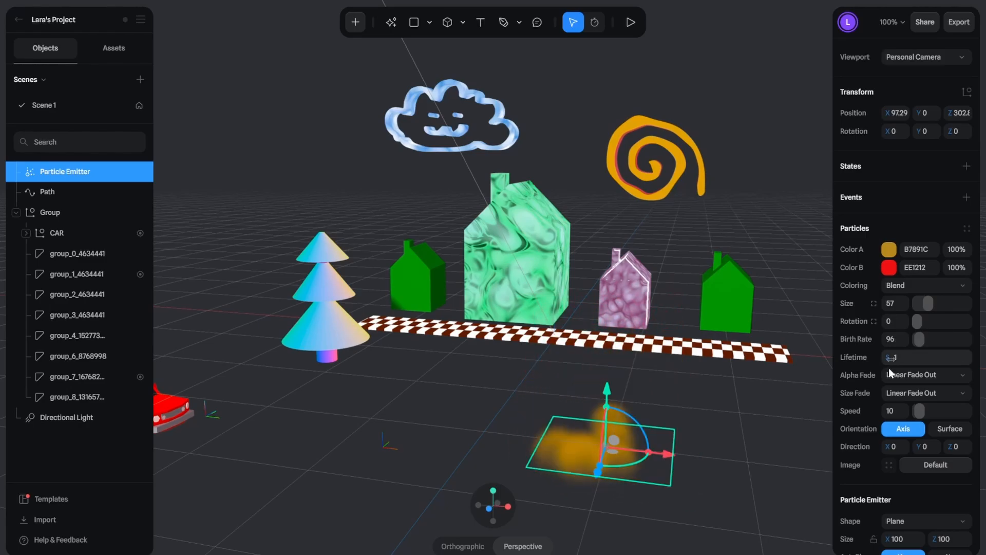
Step: Try a particle lifetime of 5 seconds, and set it back to 1
{"action": "type", "text": "5"}
{"action": "key", "text": "Return"}
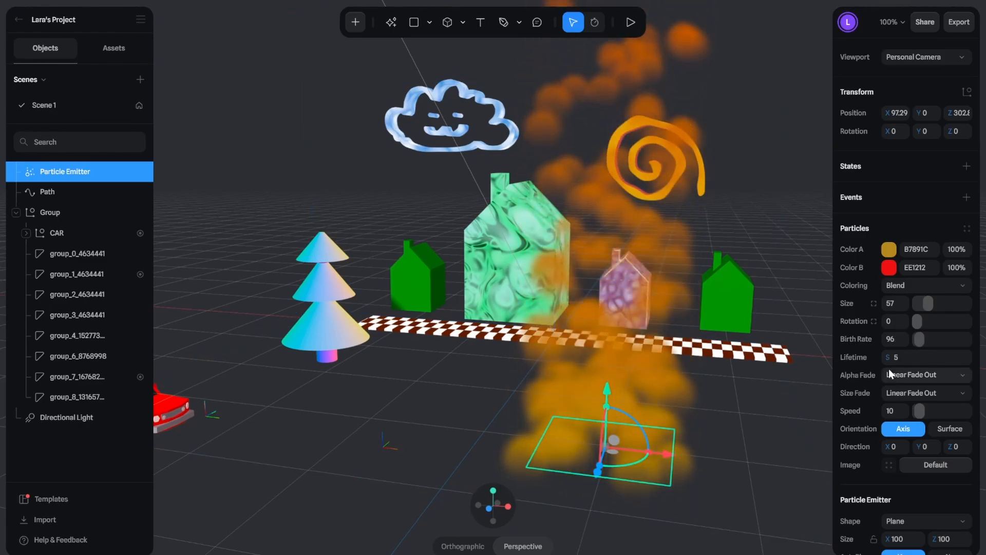
{"action": "left_click", "coordinate": [911, 358]}
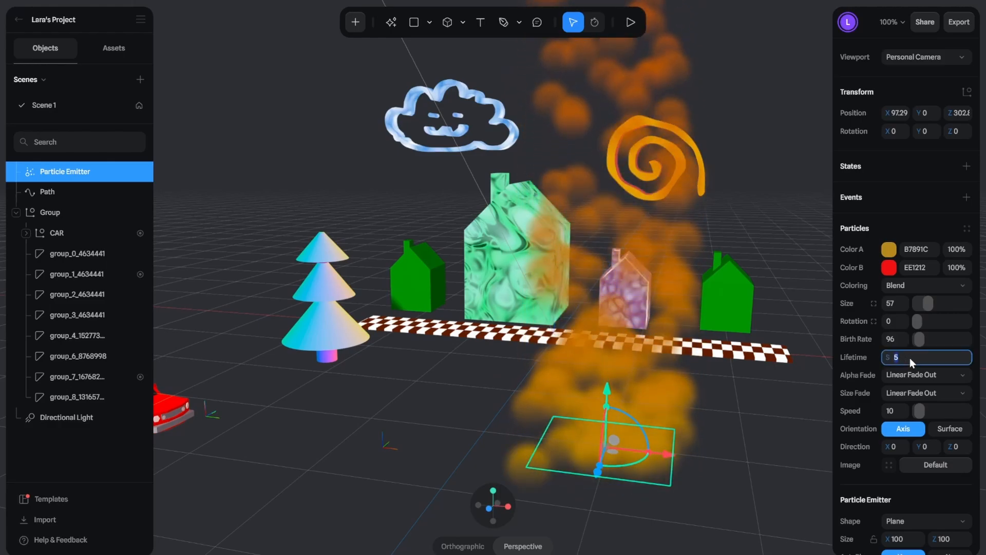
{"action": "type", "text": "1"}
{"action": "key", "text": "Return"}
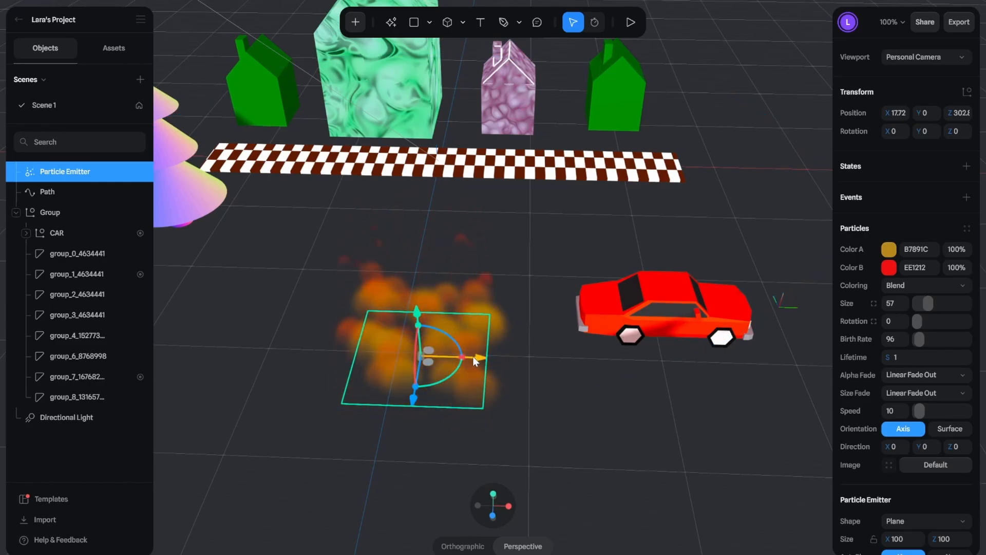
Step: Place the particle emitter at the rear of the car and rotate it about 49 degrees around Z
{"action": "left_click_drag", "start_coordinate": [473, 356], "coordinate": [615, 354]}
{"action": "mouse_move", "coordinate": [550, 405]}
{"action": "left_mouse_down"}
{"action": "mouse_move", "coordinate": [568, 289]}
{"action": "mouse_move", "coordinate": [490, 291]}
{"action": "mouse_move", "coordinate": [532, 300]}
{"action": "mouse_move", "coordinate": [614, 263]}
{"action": "left_mouse_up"}
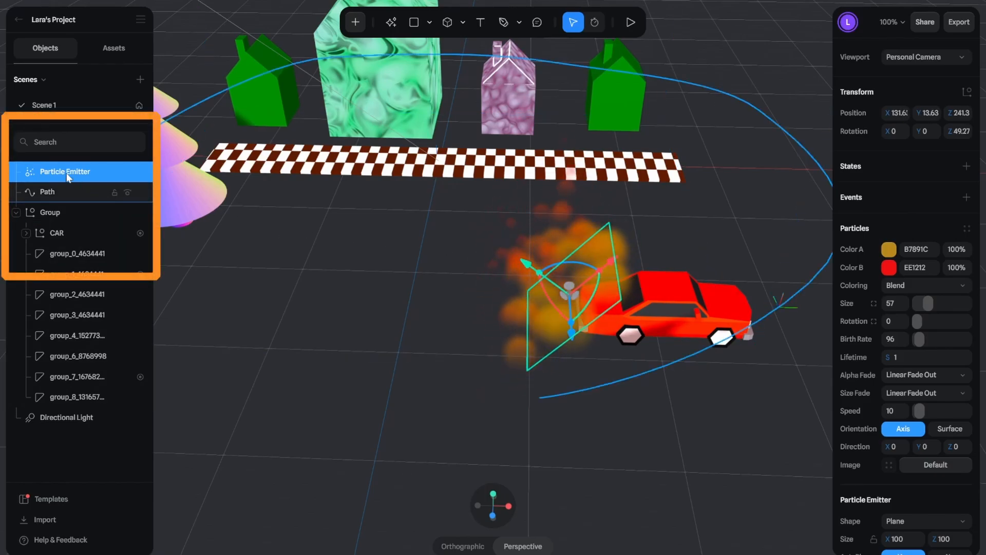
Step: Nest the particle emitter in the CAR group and play the scene to check that it follows the car
{"action": "left_click_drag", "start_coordinate": [53, 172], "coordinate": [64, 238]}
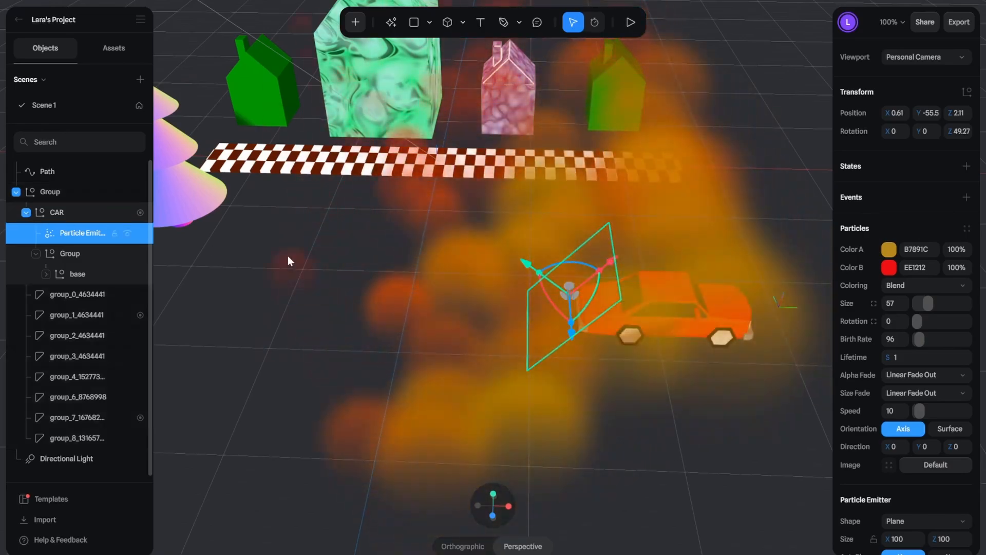
{"action": "scroll", "coordinate": [460, 287], "scroll_direction": "down", "scroll_amount": 5}
{"action": "scroll", "coordinate": [460, 288], "scroll_direction": "down", "scroll_amount": 1}
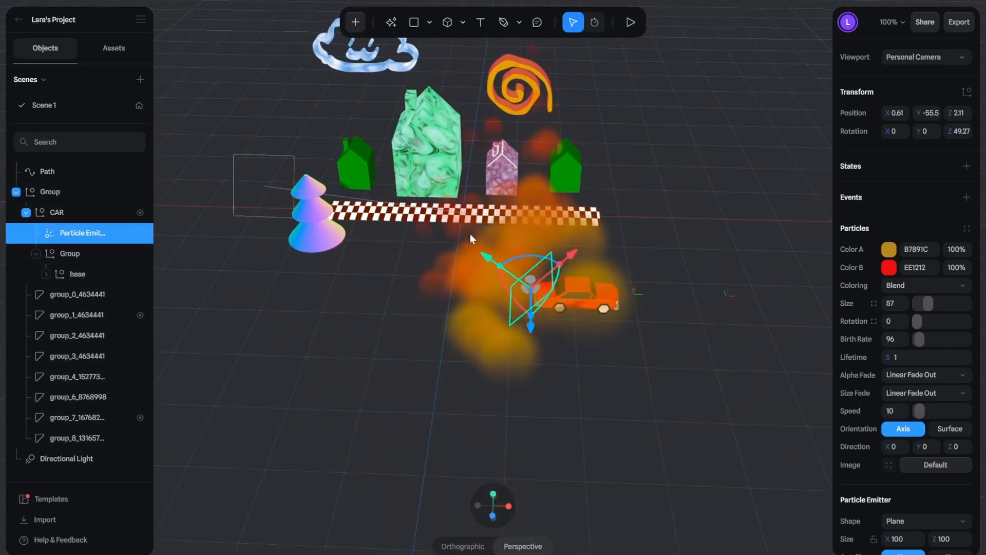
{"action": "left_click", "coordinate": [629, 23]}
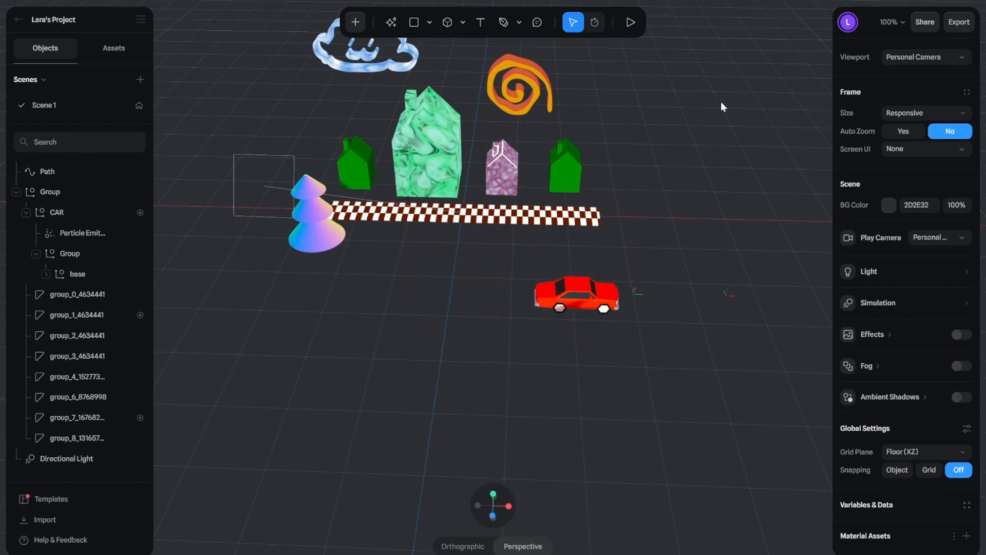
Step: Copy the Viewer embed code and the Public URL link from the export options
{"action": "left_click", "coordinate": [959, 23]}
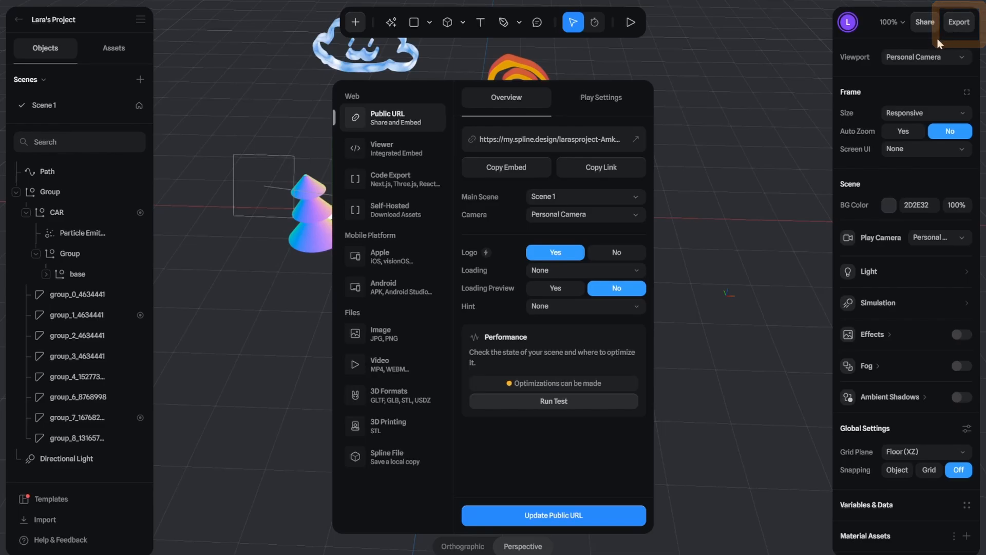
{"action": "left_click", "coordinate": [418, 155]}
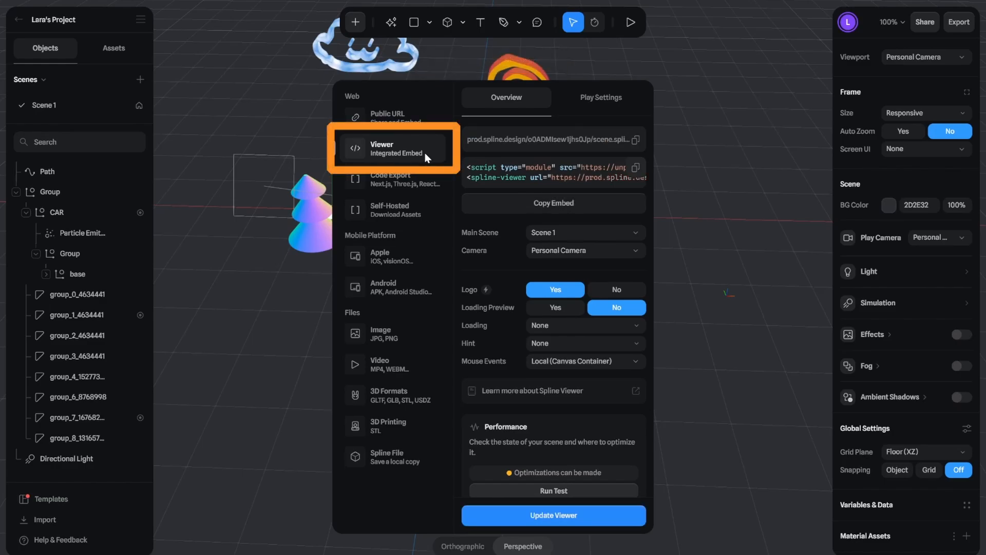
{"action": "left_click", "coordinate": [593, 205]}
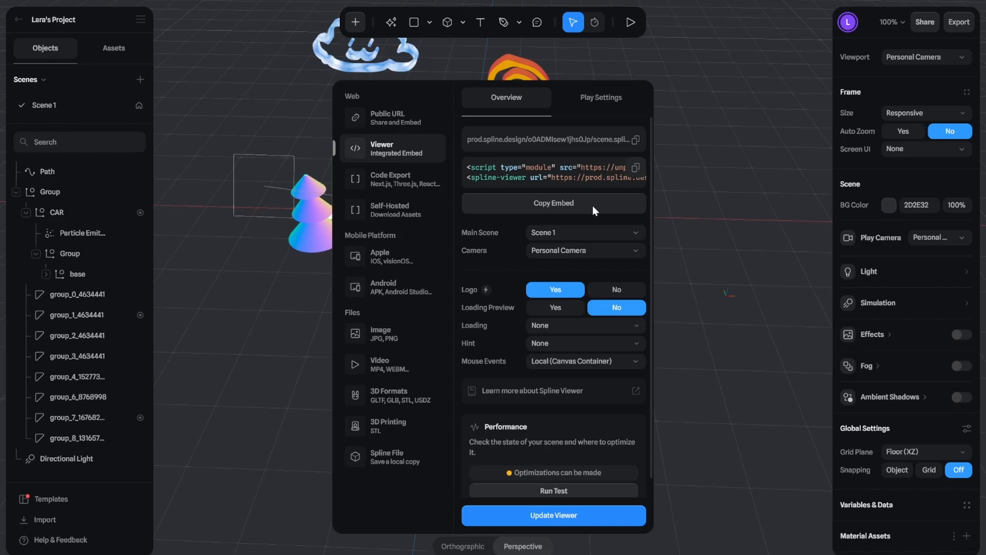
{"action": "left_click", "coordinate": [408, 119]}
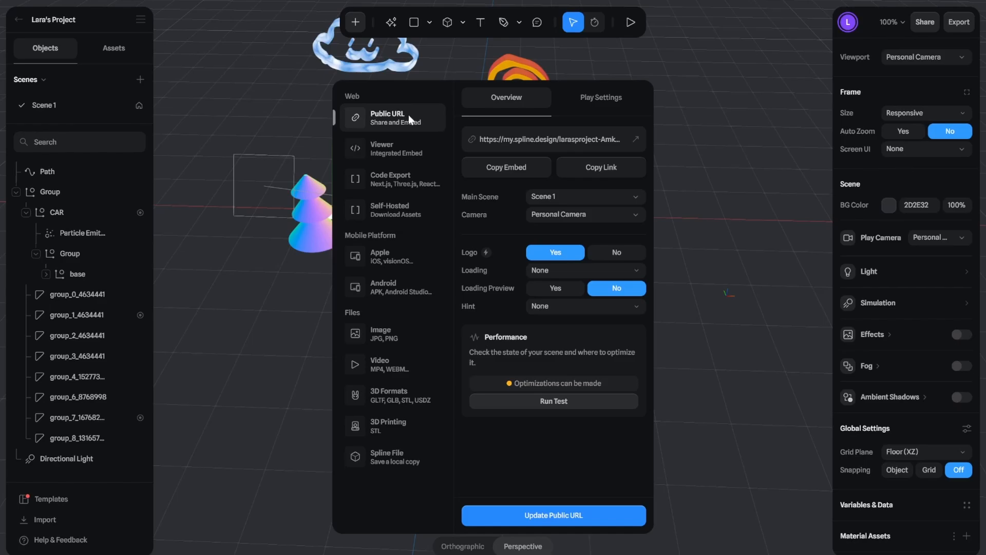
{"action": "left_click", "coordinate": [631, 166]}
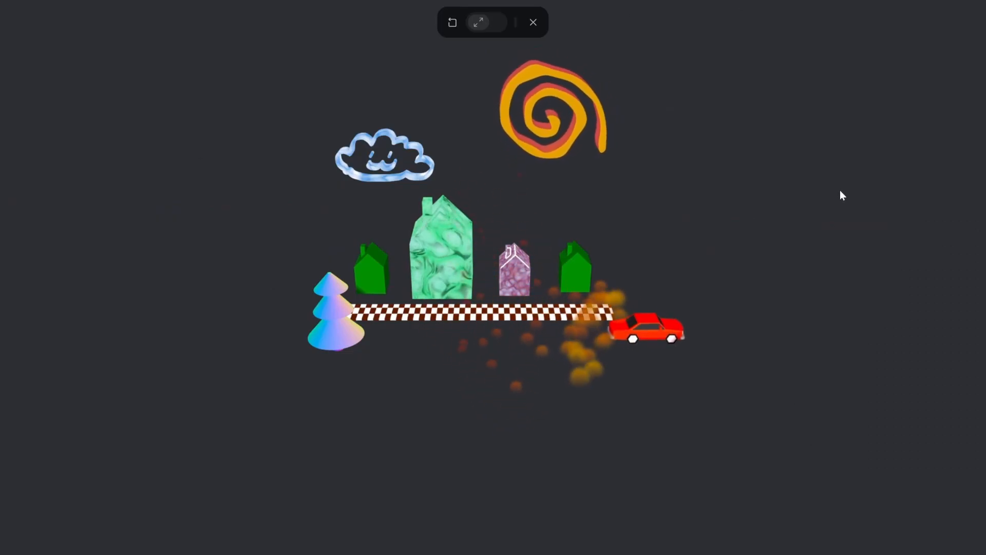
Step: Examine the playing scene up close and from another angle
{"action": "scroll", "coordinate": [756, 233], "scroll_direction": "up", "scroll_amount": 3}
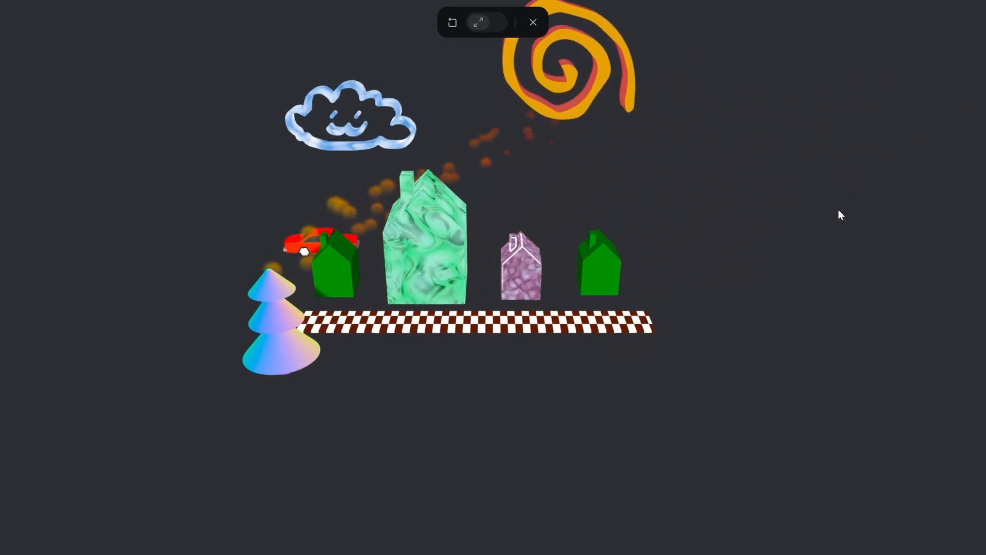
{"action": "left_click_drag", "start_coordinate": [839, 210], "coordinate": [849, 193]}
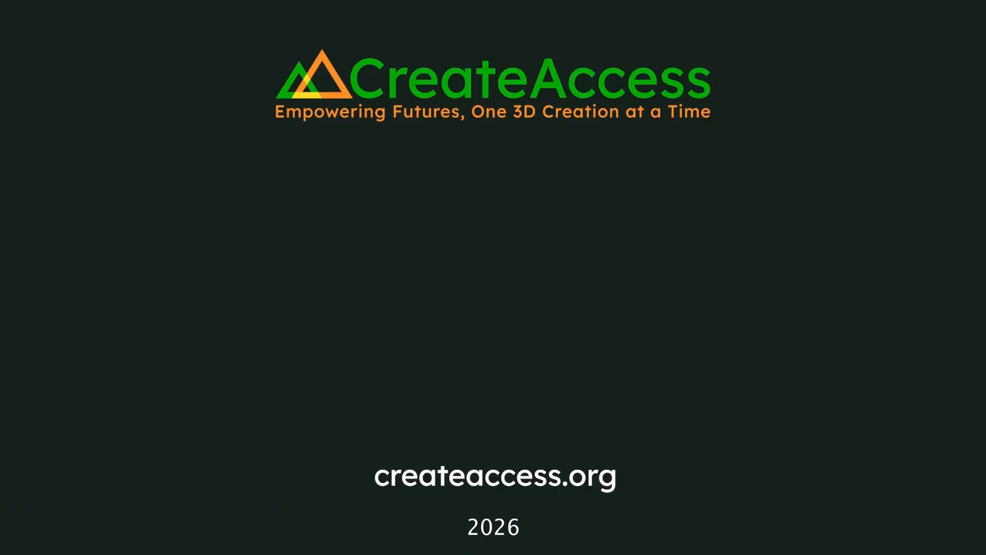